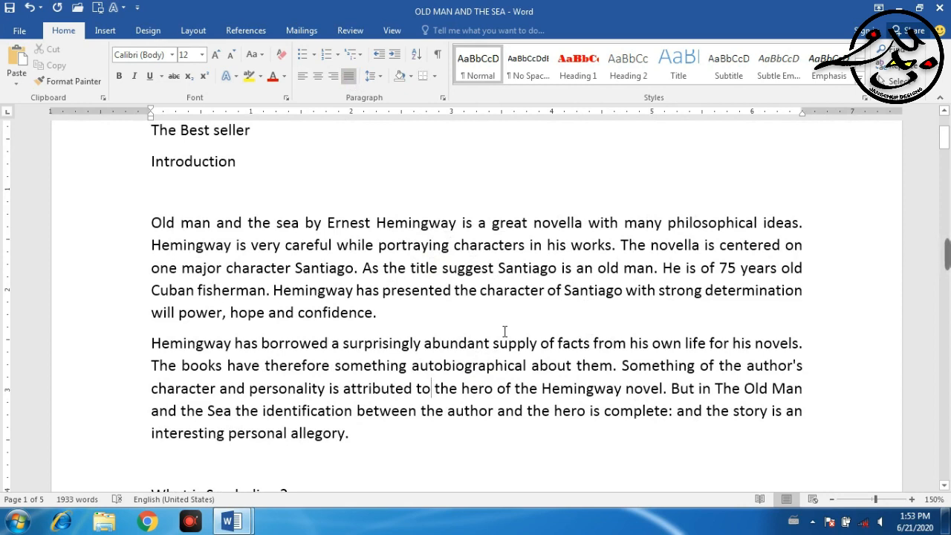
Examine the predefined styles in the full styles gallery and compare them with the document's unstyled headings
{"action": "left_click", "coordinate": [260, 198]}
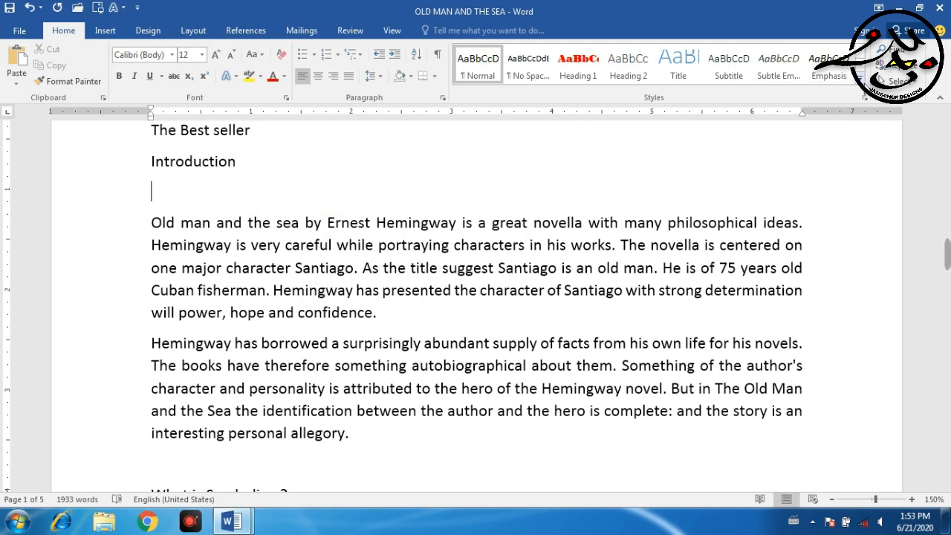
{"action": "left_click", "coordinate": [866, 89]}
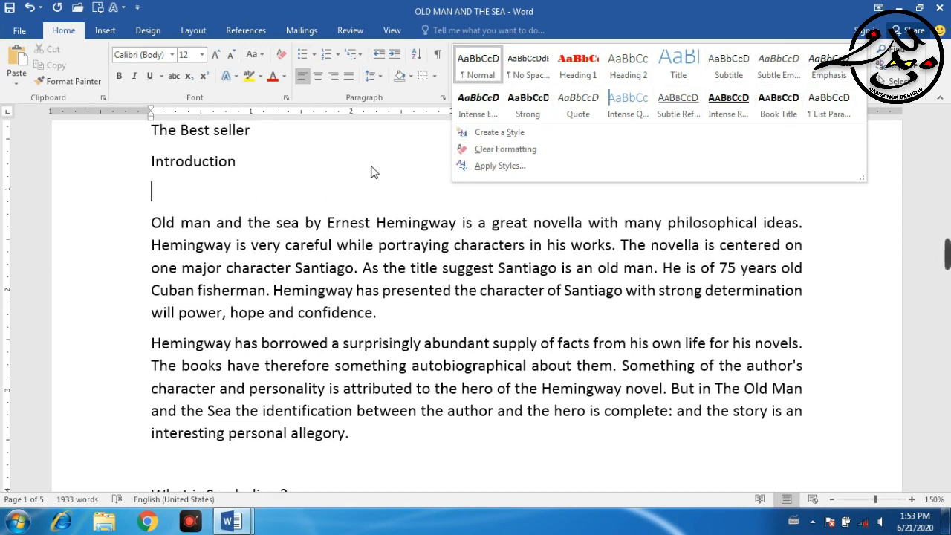
{"action": "left_click", "coordinate": [414, 317]}
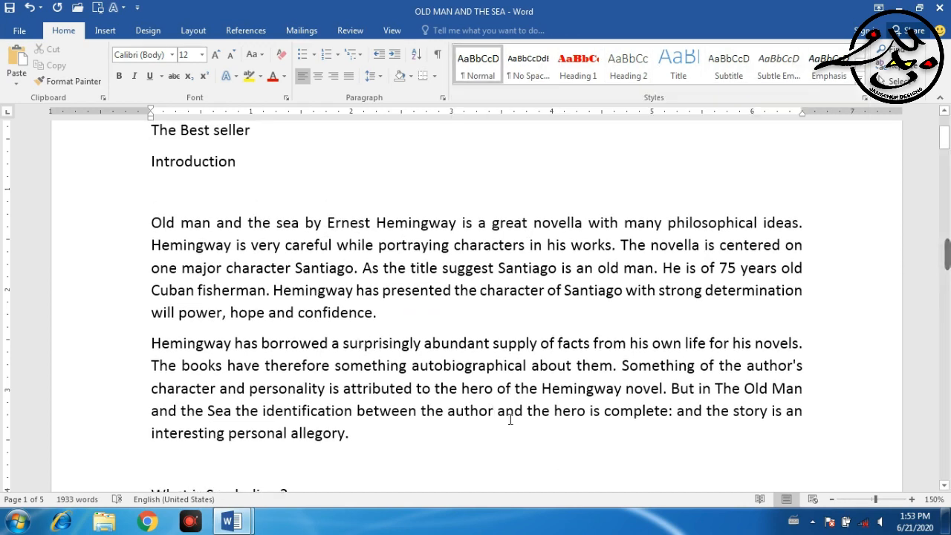
{"action": "scroll", "coordinate": [513, 291], "scroll_direction": "down", "scroll_amount": 5}
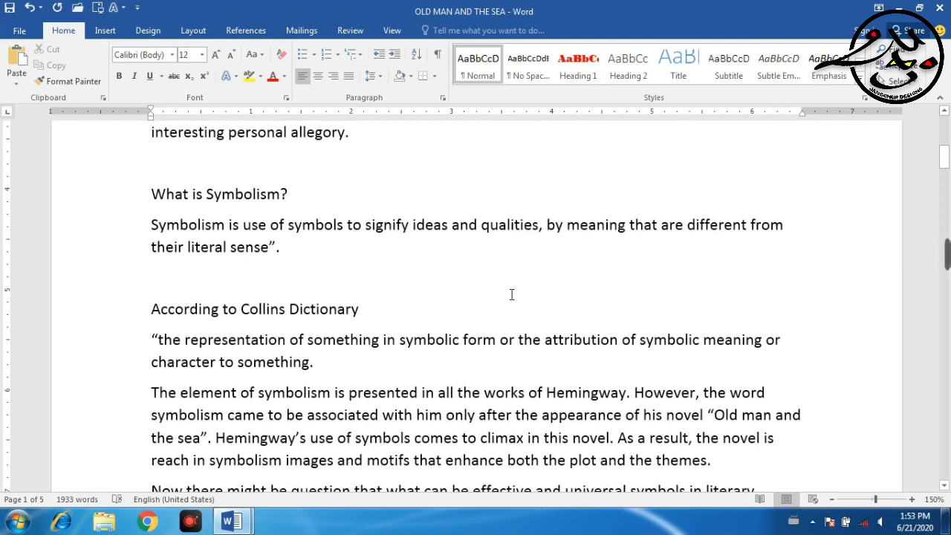
{"action": "scroll", "coordinate": [511, 293], "scroll_direction": "up", "scroll_amount": 9}
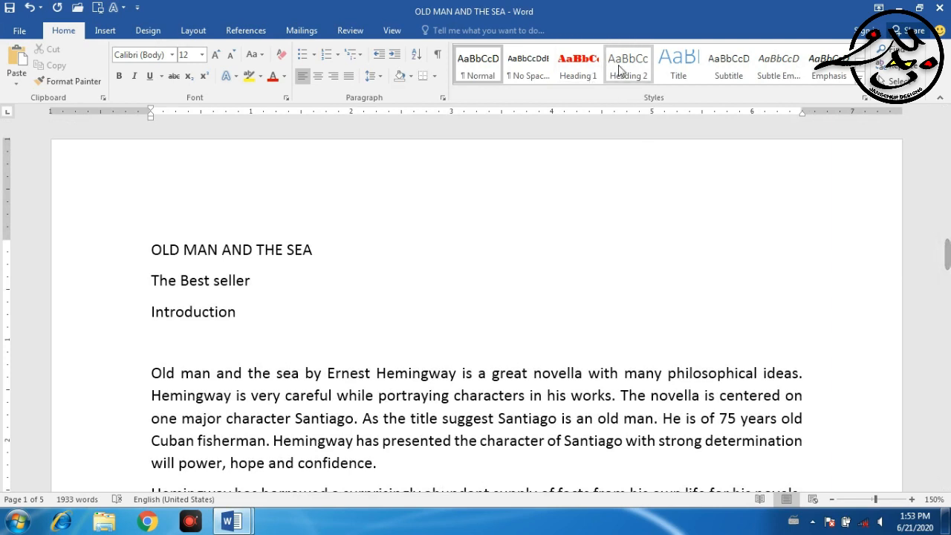
{"action": "left_click", "coordinate": [862, 81]}
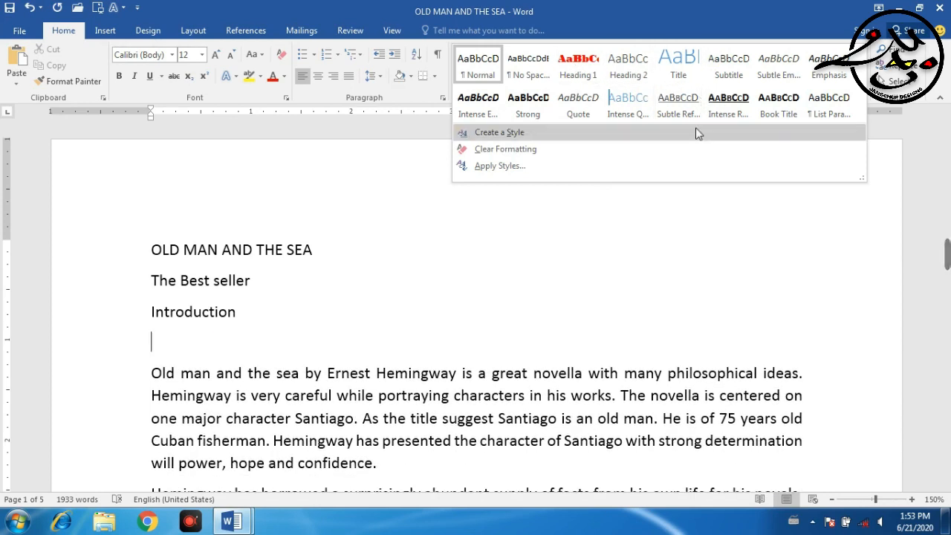
{"action": "left_click", "coordinate": [664, 257]}
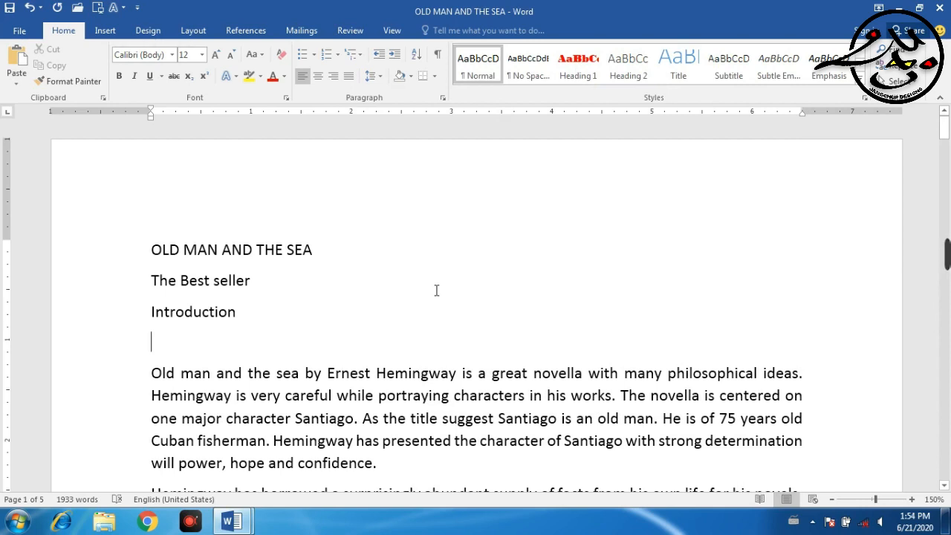
Examine the title, subtitle and section headings, from "Introduction" to "According to Collins Dictionary", that still use the Normal style
{"action": "key", "text": "ctrl+End"}
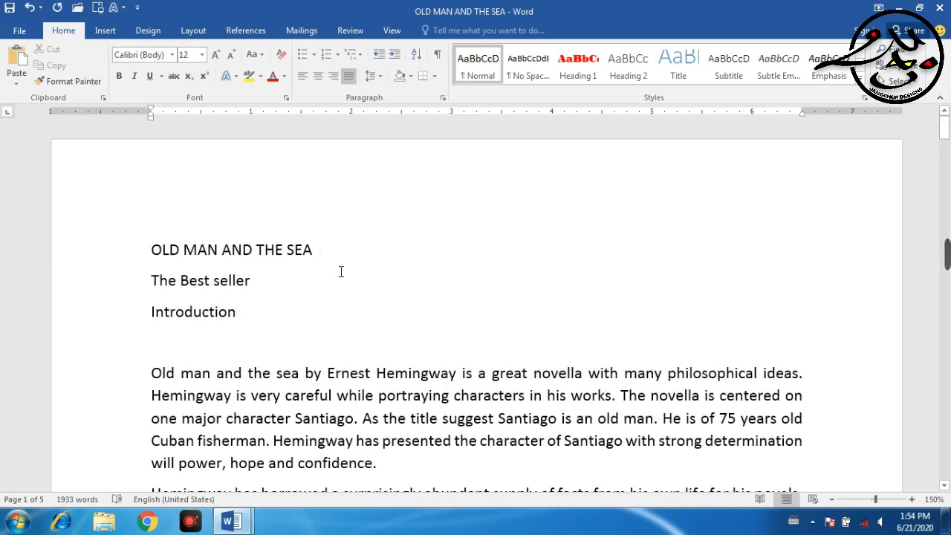
{"action": "left_click", "coordinate": [260, 249]}
{"action": "left_click", "coordinate": [214, 281]}
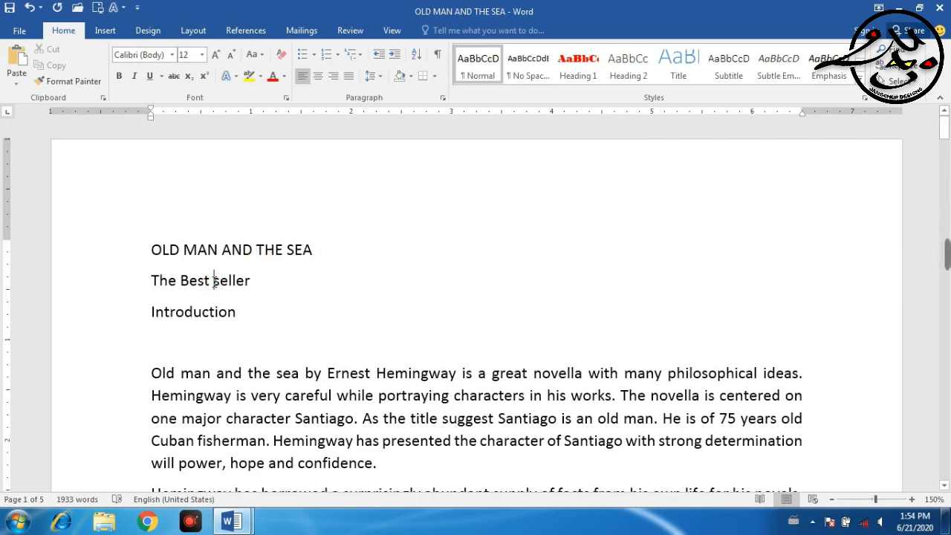
{"action": "left_click", "coordinate": [214, 311]}
{"action": "left_click_drag", "start_coordinate": [265, 253], "coordinate": [156, 251]}
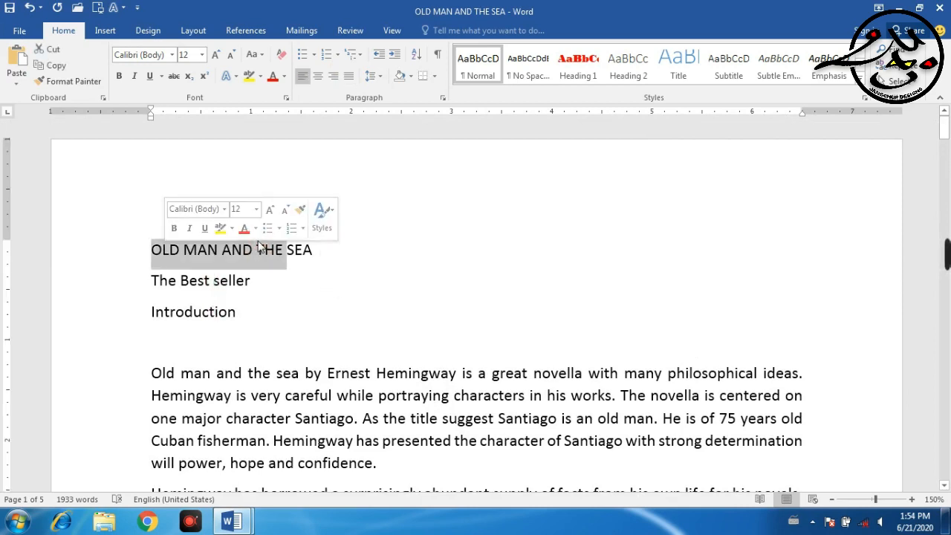
{"action": "left_click", "coordinate": [225, 275]}
{"action": "triple_click", "coordinate": [198, 280]}
{"action": "left_click", "coordinate": [201, 309]}
{"action": "scroll", "coordinate": [343, 320], "scroll_direction": "down", "scroll_amount": 8}
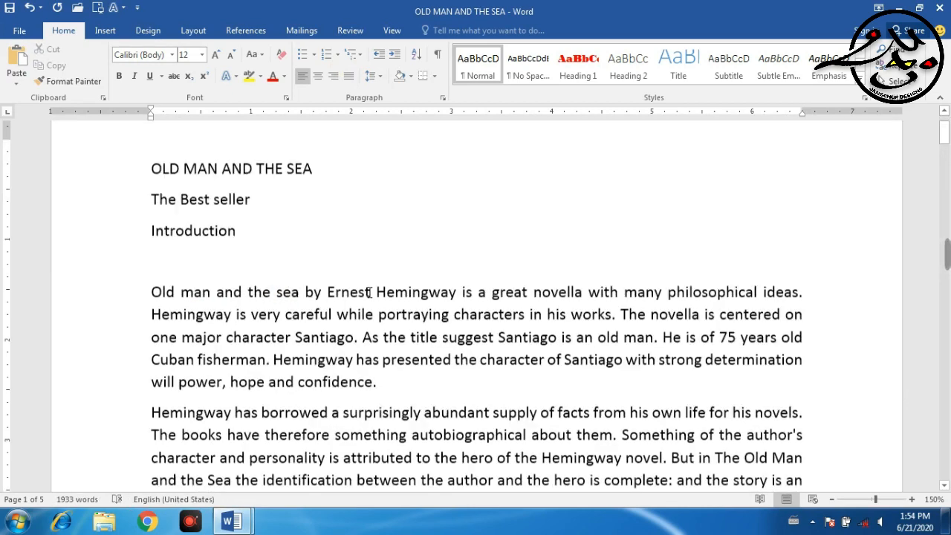
{"action": "triple_click", "coordinate": [252, 195]}
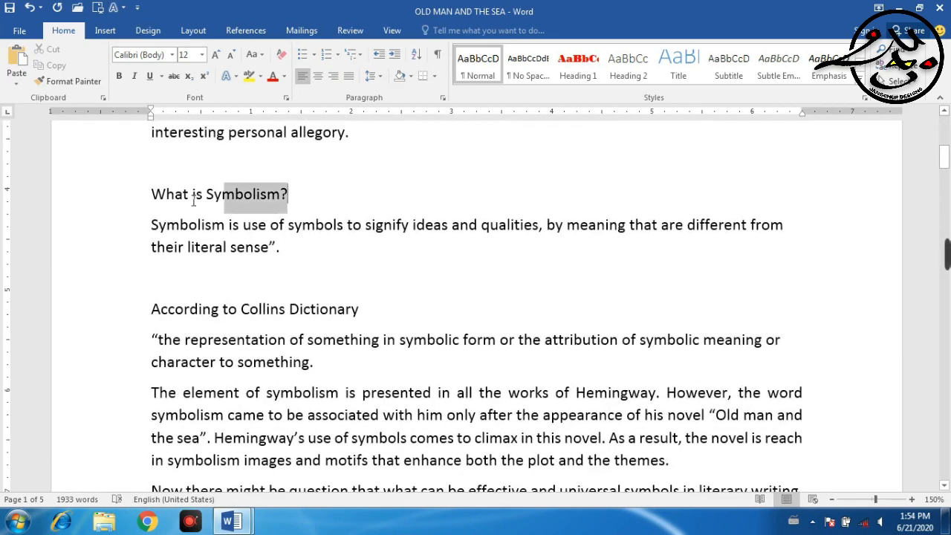
{"action": "triple_click", "coordinate": [376, 309]}
{"action": "scroll", "coordinate": [368, 283], "scroll_direction": "up", "scroll_amount": 10}
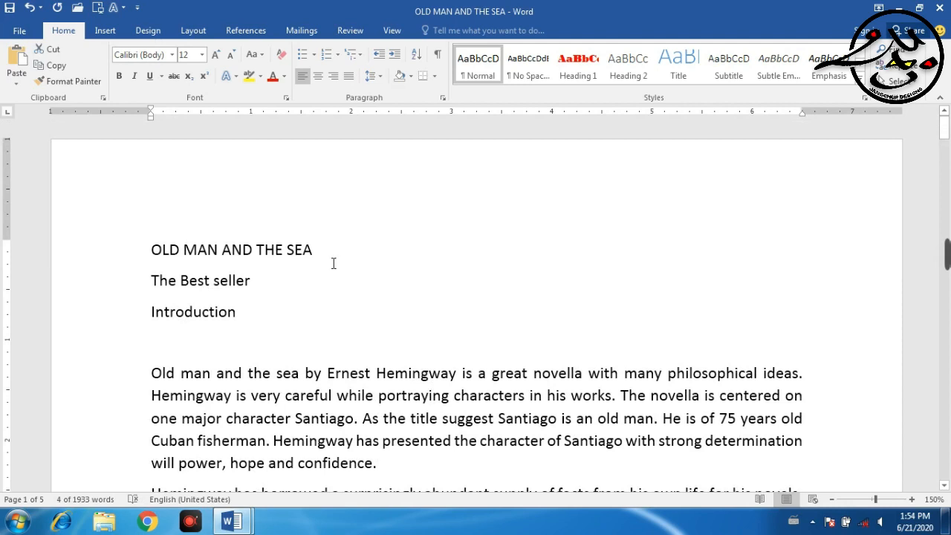
Apply the Title style to "OLD MAN AND THE SEA" and the Subtitle style to "The Best seller"
{"action": "left_click", "coordinate": [245, 250]}
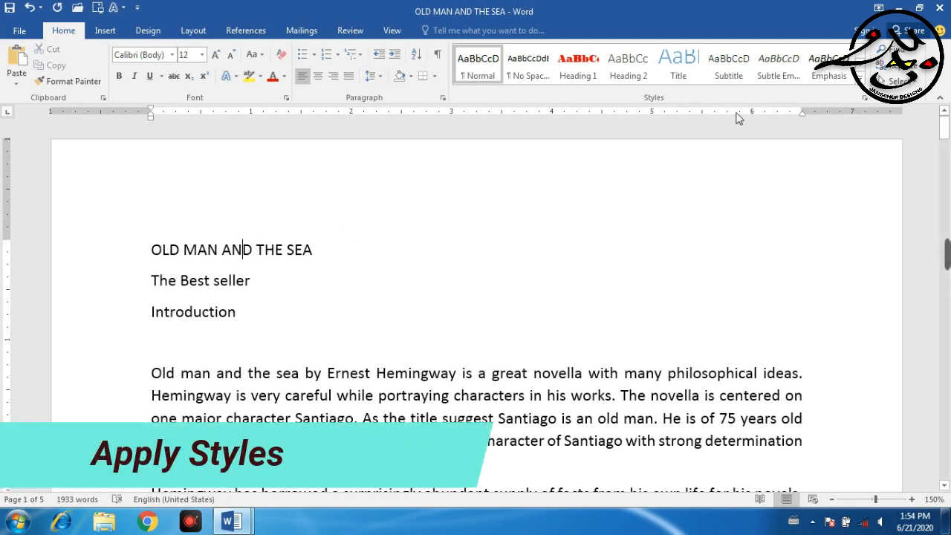
{"action": "left_click", "coordinate": [672, 63]}
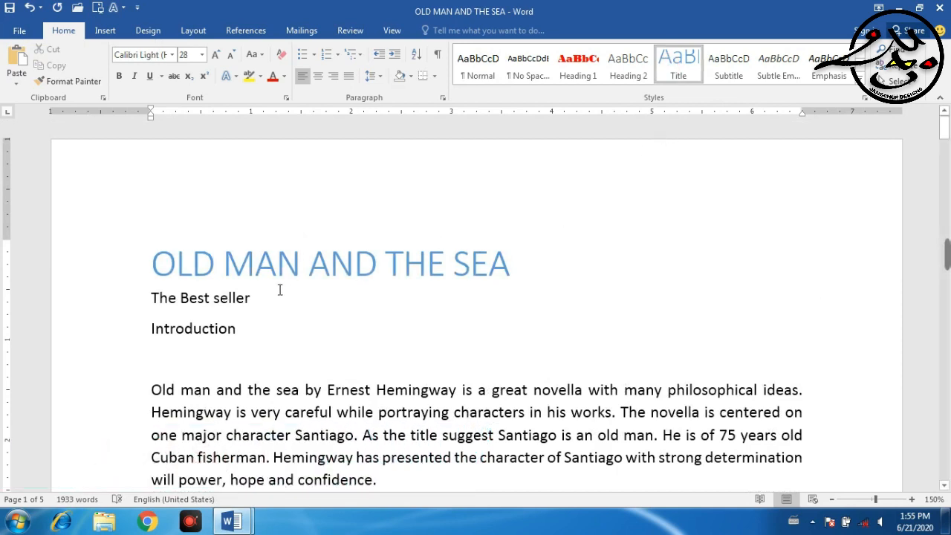
{"action": "left_click", "coordinate": [185, 298]}
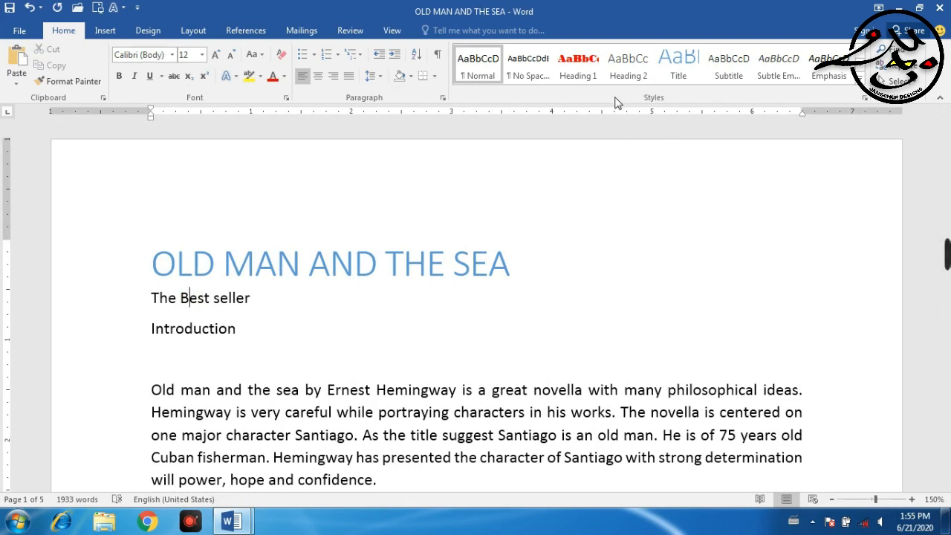
{"action": "left_click", "coordinate": [730, 67]}
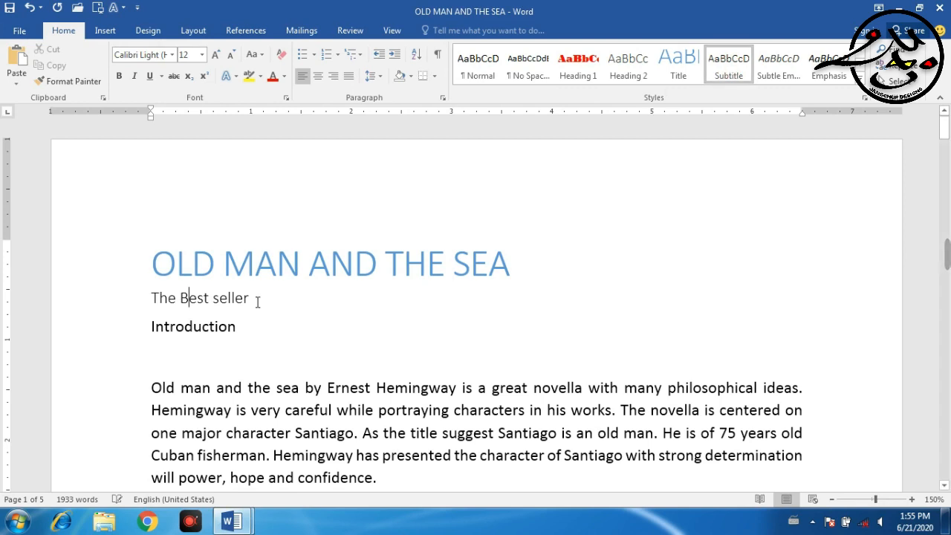
Apply the Heading 1 style to "Introduction", and move the empty line from below it to above it
{"action": "left_click", "coordinate": [203, 321]}
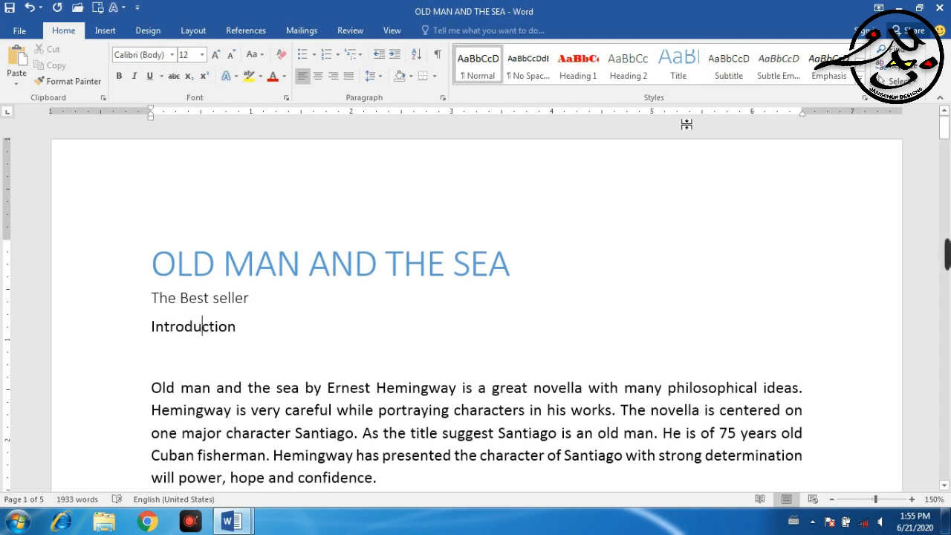
{"action": "left_click", "coordinate": [578, 65]}
{"action": "left_click", "coordinate": [224, 360]}
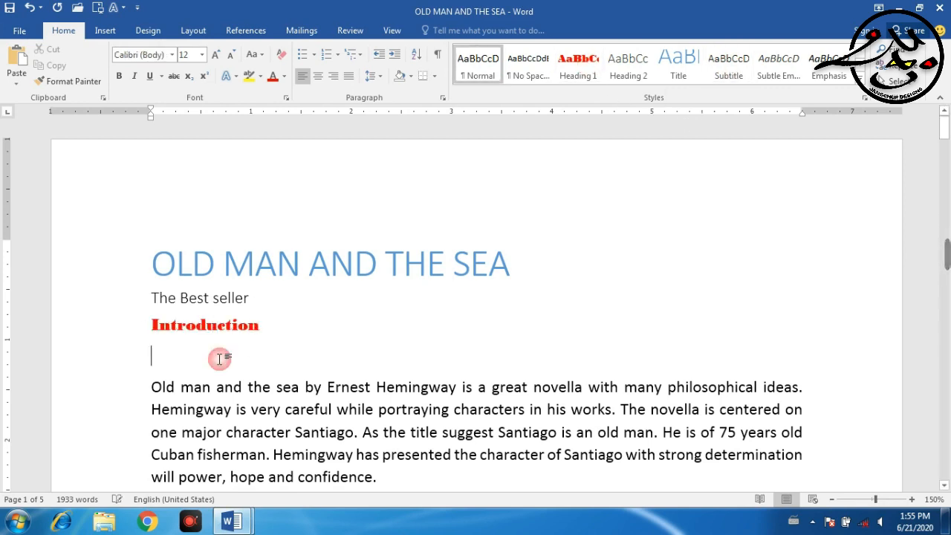
{"action": "key", "text": "BackSpace"}
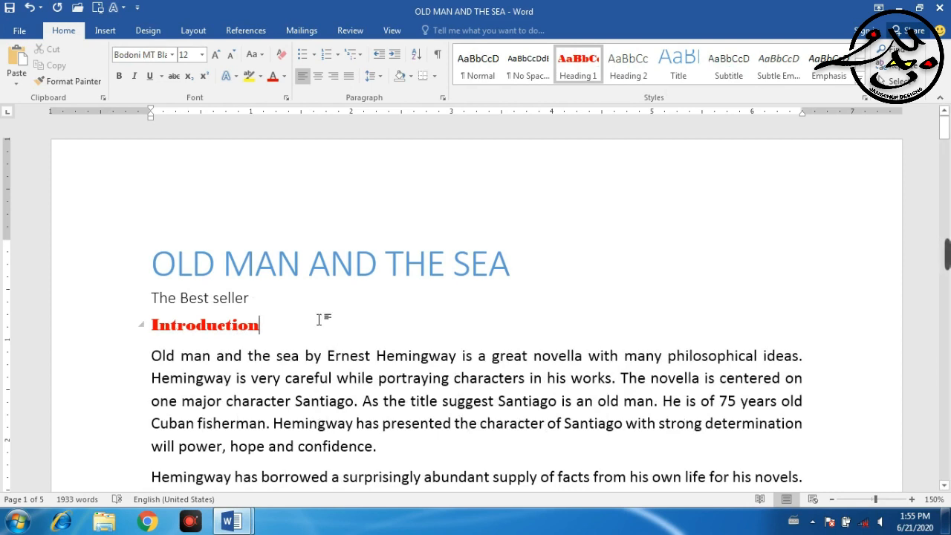
{"action": "left_click", "coordinate": [323, 297]}
{"action": "key", "text": "Return"}
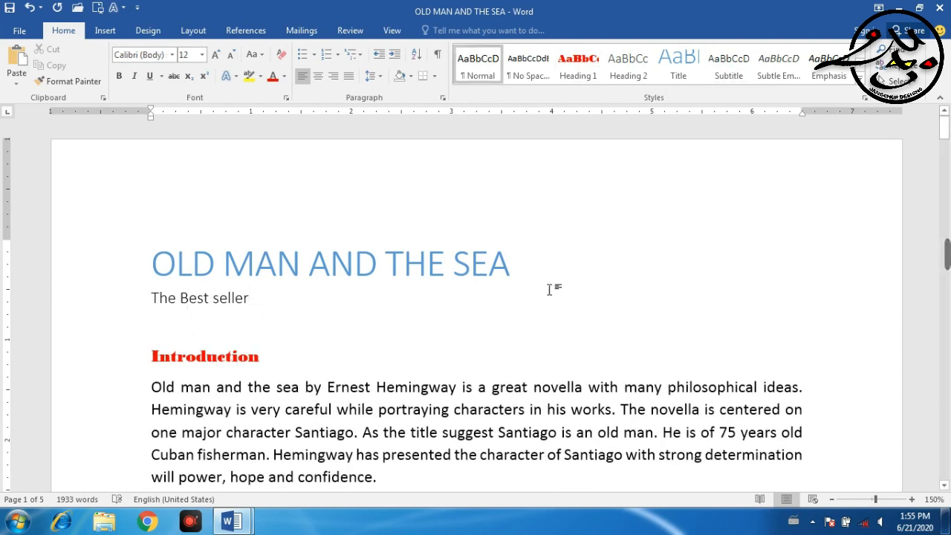
Apply the Heading 1 style to "What is Symbolism?" and the Heading 2 style to "According to Collins Dictionary"
{"action": "scroll", "coordinate": [551, 286], "scroll_direction": "down", "scroll_amount": 6}
{"action": "left_click", "coordinate": [283, 260]}
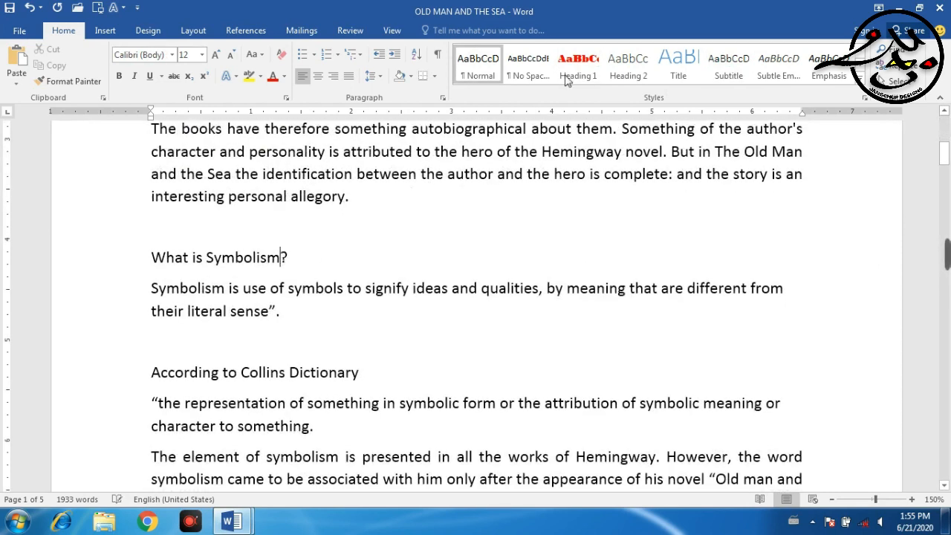
{"action": "left_click", "coordinate": [577, 66]}
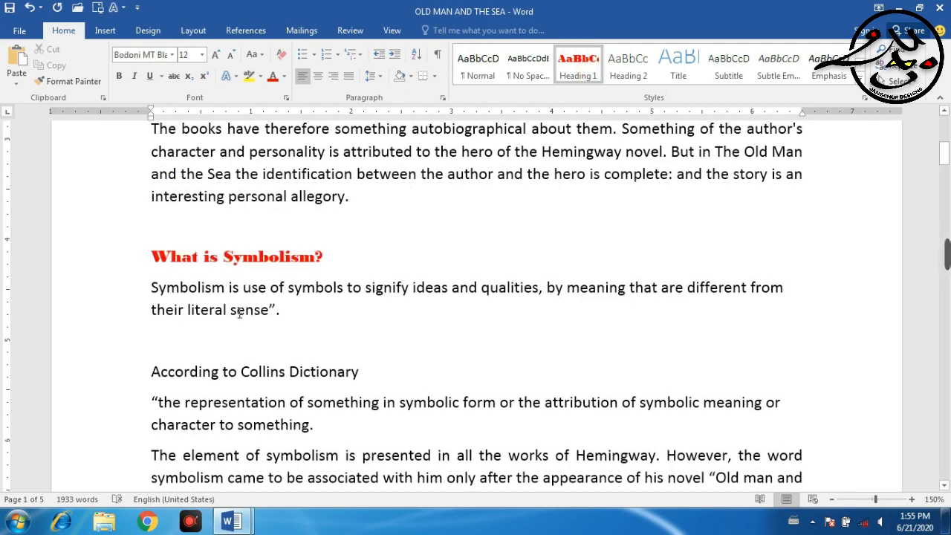
{"action": "left_click", "coordinate": [237, 372]}
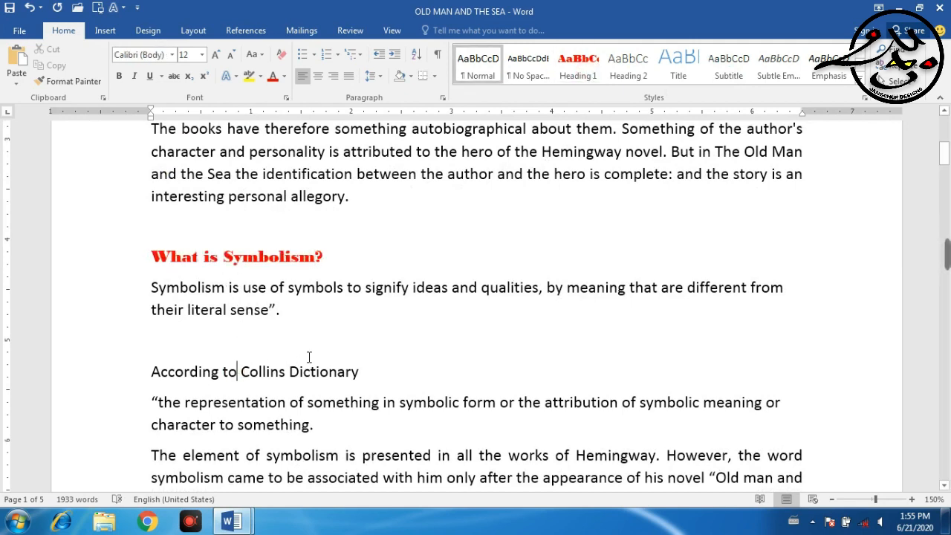
{"action": "left_click", "coordinate": [630, 69]}
{"action": "left_click", "coordinate": [630, 66]}
Apply the Heading 2 style to the "Sea as Symbol" heading on page 2
{"action": "scroll", "coordinate": [493, 275], "scroll_direction": "down", "scroll_amount": 3}
{"action": "scroll", "coordinate": [482, 287], "scroll_direction": "down", "scroll_amount": 11}
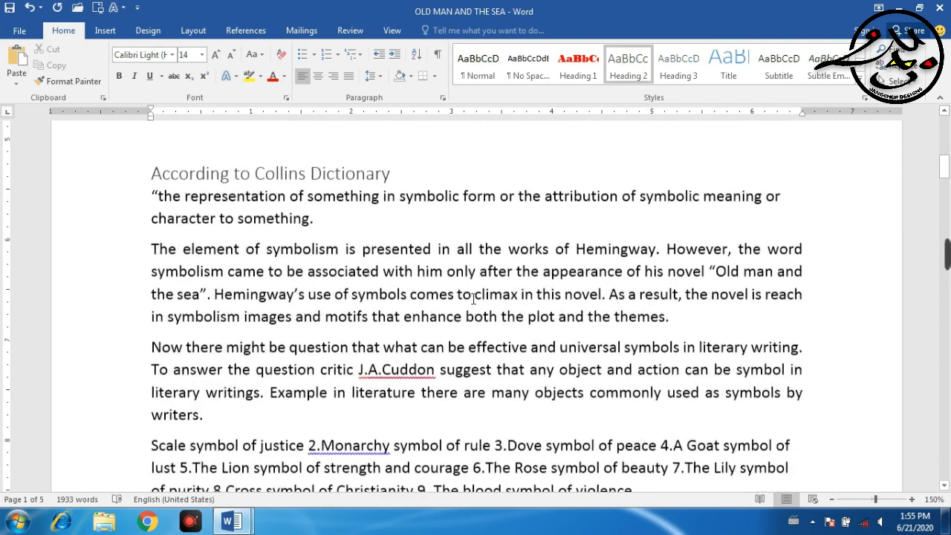
{"action": "scroll", "coordinate": [475, 297], "scroll_direction": "down", "scroll_amount": 3}
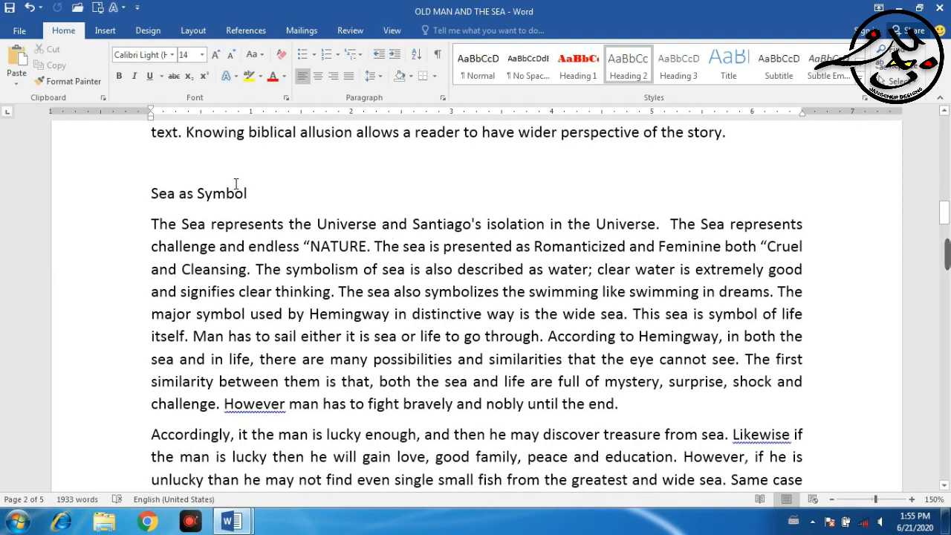
{"action": "left_click", "coordinate": [209, 196]}
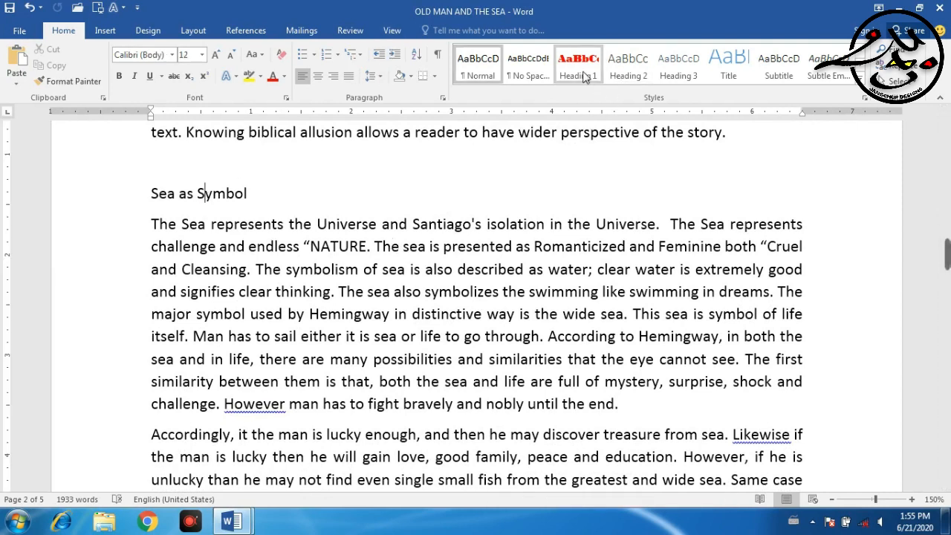
{"action": "left_click", "coordinate": [640, 70]}
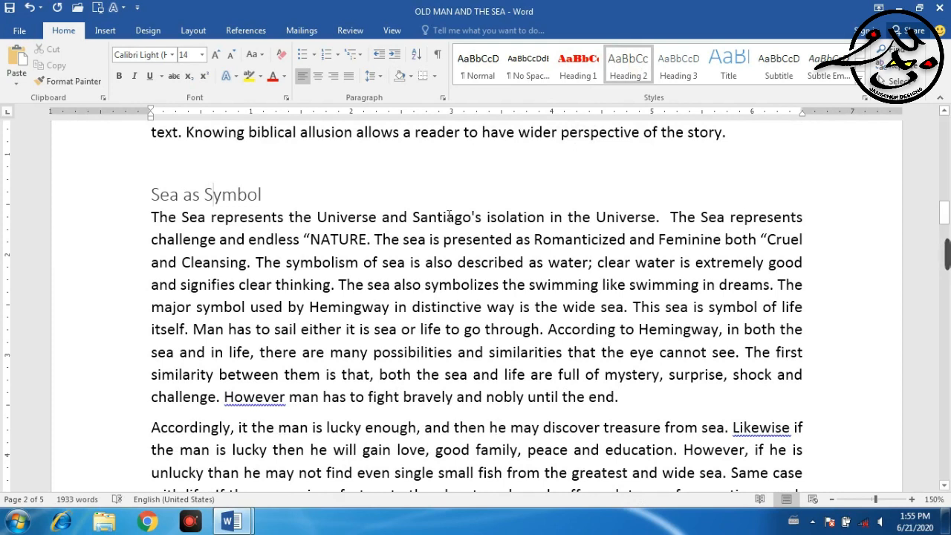
Apply the Heading 1 style to the "The Lions" heading on page 2
{"action": "scroll", "coordinate": [453, 214], "scroll_direction": "down", "scroll_amount": 5}
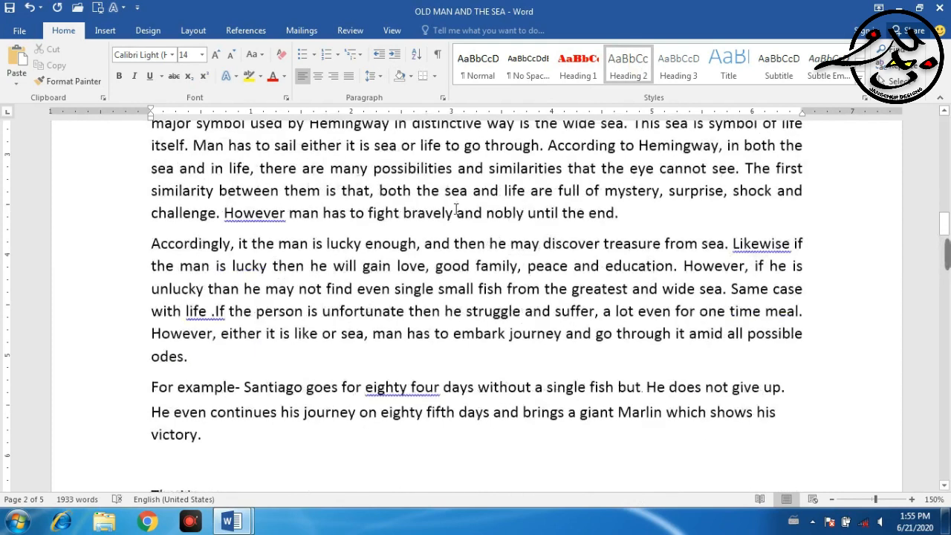
{"action": "scroll", "coordinate": [455, 208], "scroll_direction": "down", "scroll_amount": 2}
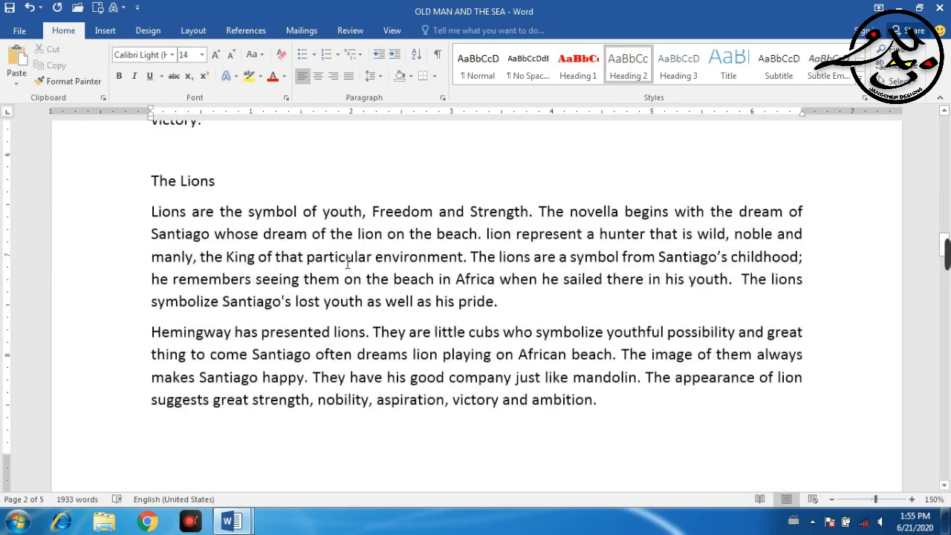
{"action": "left_click", "coordinate": [197, 179]}
{"action": "left_click", "coordinate": [572, 79]}
Style the remaining section headings with Heading 1 or Heading 2, using Heading 1 for "The Marlin" and Heading 2 for "The Harpoon"
{"action": "scroll", "coordinate": [437, 208], "scroll_direction": "down", "scroll_amount": 8}
{"action": "left_click", "coordinate": [186, 280]}
{"action": "left_click", "coordinate": [183, 439]}
{"action": "left_click", "coordinate": [629, 71]}
{"action": "scroll", "coordinate": [445, 297], "scroll_direction": "down", "scroll_amount": 4}
{"action": "left_click", "coordinate": [200, 297]}
{"action": "left_click", "coordinate": [592, 79]}
{"action": "scroll", "coordinate": [380, 306], "scroll_direction": "down", "scroll_amount": 12}
Justify the first paragraph under "The Marlin" and the paragraph above it starting "According to the novelist Hemingway"
{"action": "scroll", "coordinate": [624, 333], "scroll_direction": "up", "scroll_amount": 18}
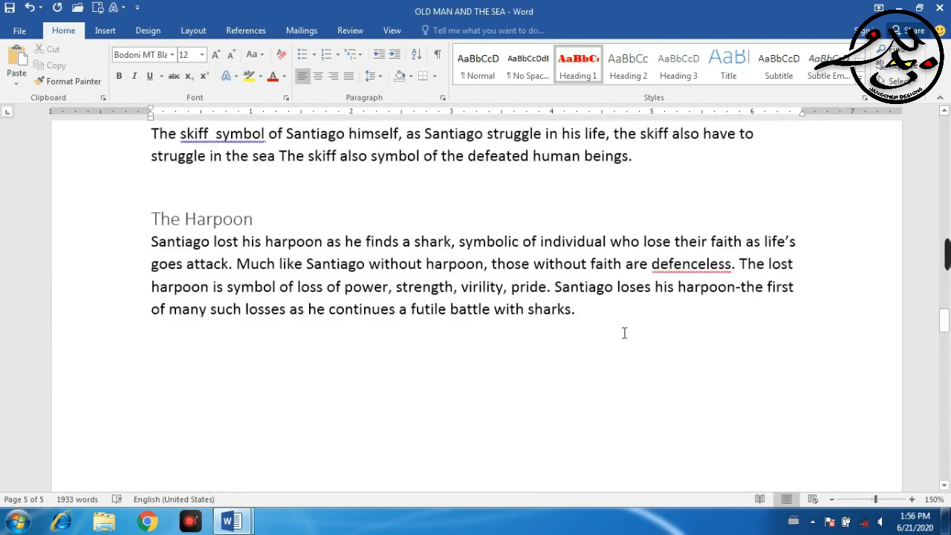
{"action": "scroll", "coordinate": [624, 333], "scroll_direction": "up", "scroll_amount": 1}
{"action": "scroll", "coordinate": [444, 259], "scroll_direction": "up", "scroll_amount": 3}
{"action": "scroll", "coordinate": [444, 260], "scroll_direction": "up", "scroll_amount": 6}
{"action": "scroll", "coordinate": [482, 252], "scroll_direction": "down", "scroll_amount": 3}
{"action": "left_click", "coordinate": [535, 243]}
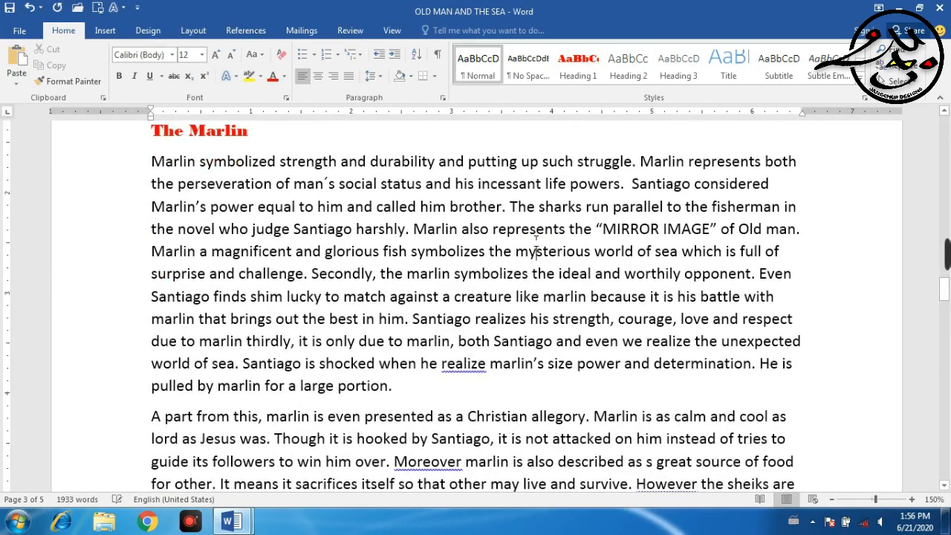
{"action": "scroll", "coordinate": [536, 245], "scroll_direction": "up", "scroll_amount": 4}
{"action": "left_click", "coordinate": [554, 303]}
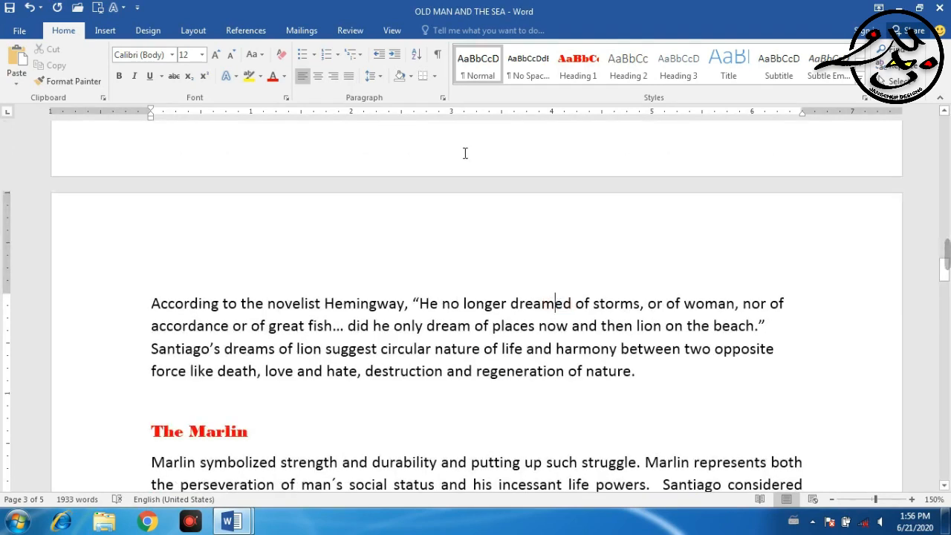
{"action": "left_click", "coordinate": [349, 76]}
Check which styles are applied to the document title, the "The Best seller" subtitle and the "Introduction" heading
{"action": "scroll", "coordinate": [629, 297], "scroll_direction": "down", "scroll_amount": 7}
{"action": "scroll", "coordinate": [628, 297], "scroll_direction": "down", "scroll_amount": 8}
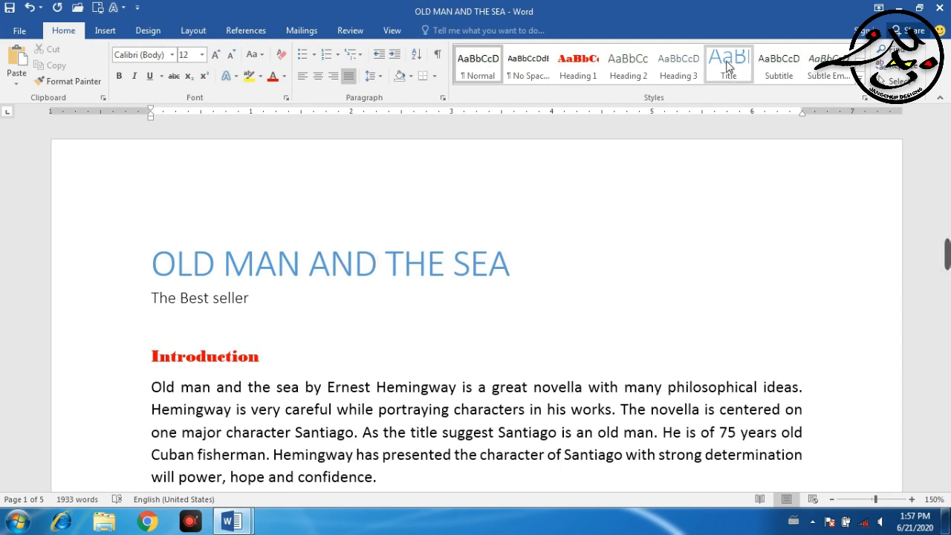
{"action": "left_click", "coordinate": [467, 250]}
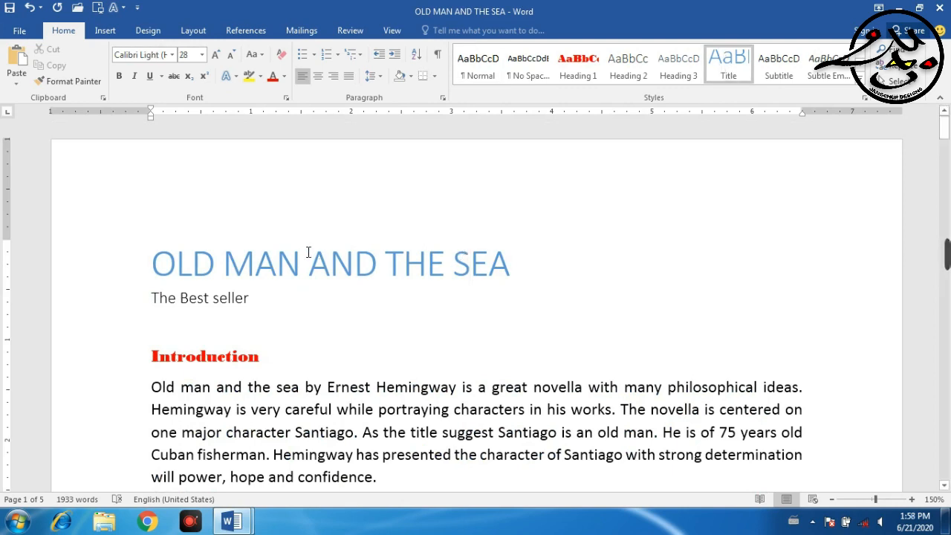
{"action": "left_click", "coordinate": [216, 295]}
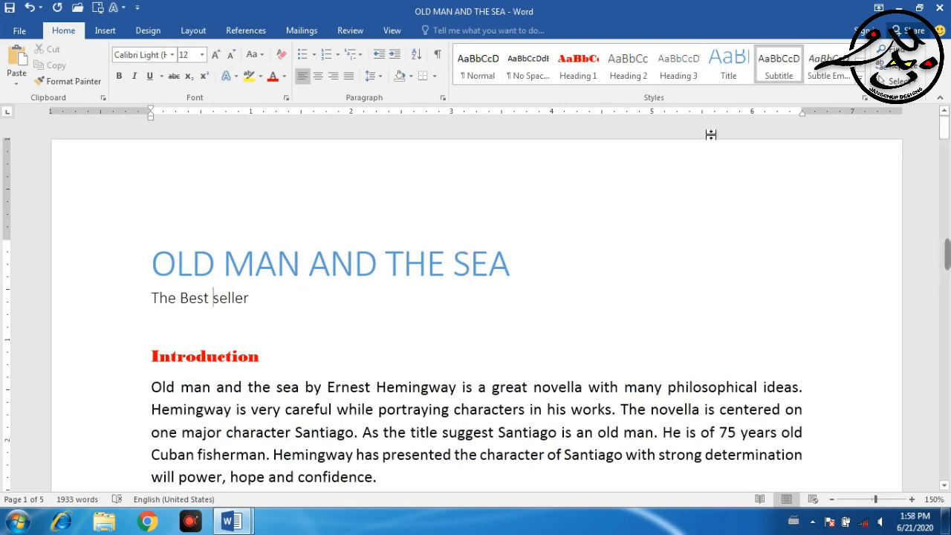
{"action": "left_click", "coordinate": [216, 360]}
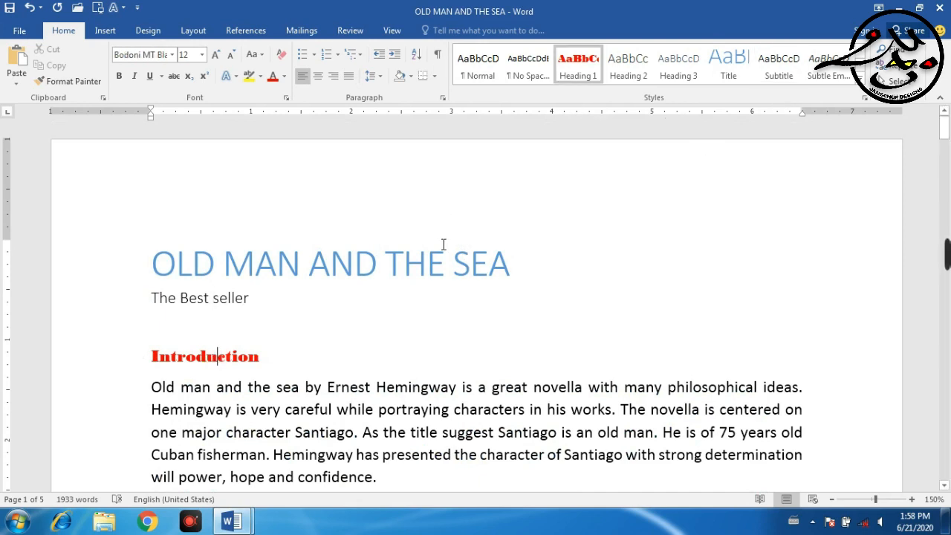
Modify the Title style to use the Aharoni font with bold, underline and the Dark Blue font color
{"action": "left_click", "coordinate": [404, 265]}
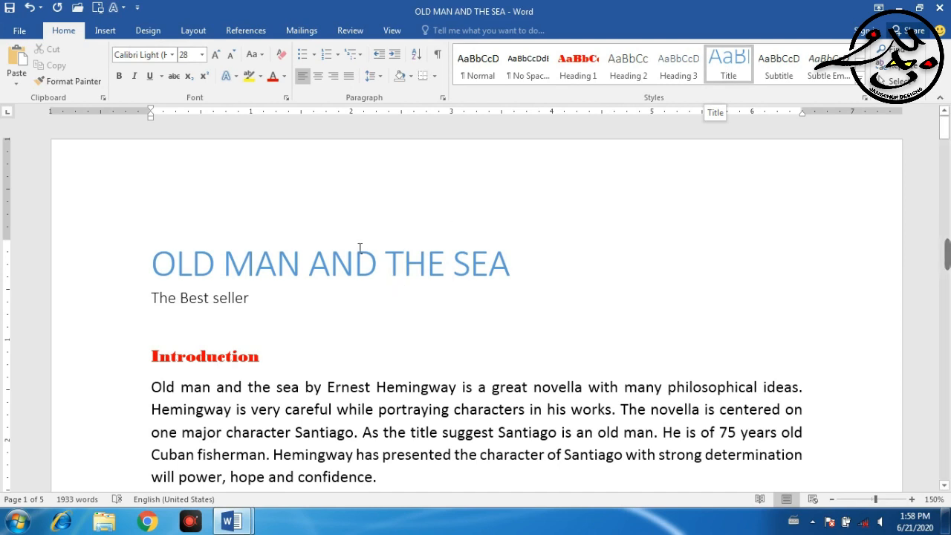
{"action": "right_click", "coordinate": [732, 78]}
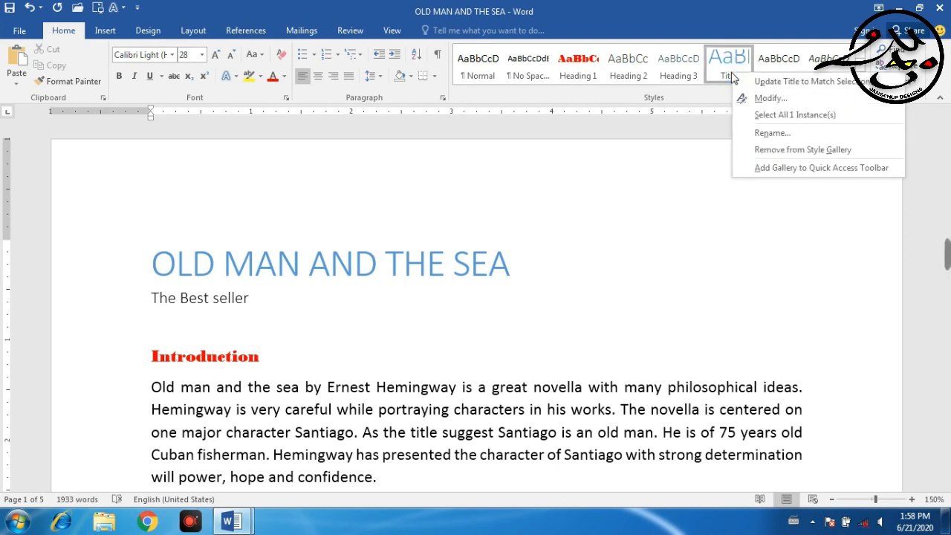
{"action": "left_click", "coordinate": [757, 100]}
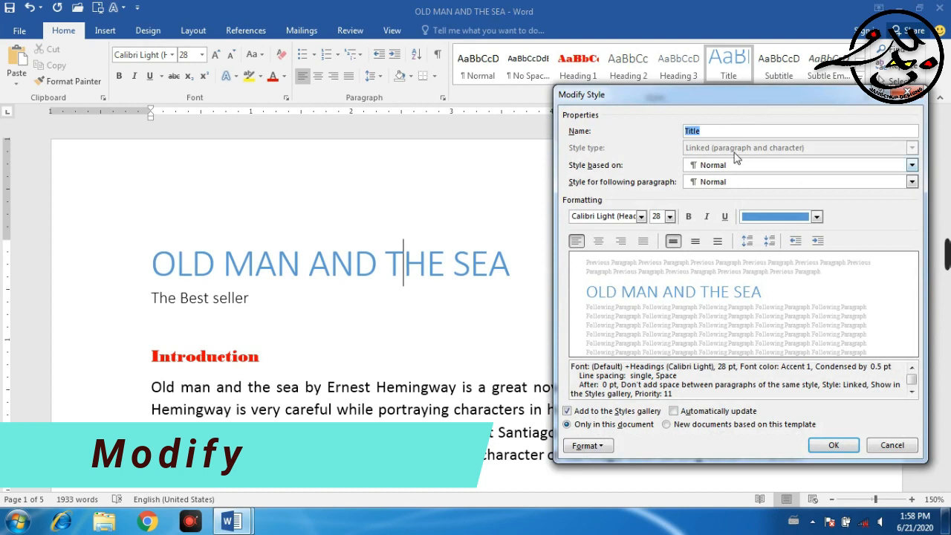
{"action": "left_click", "coordinate": [640, 216]}
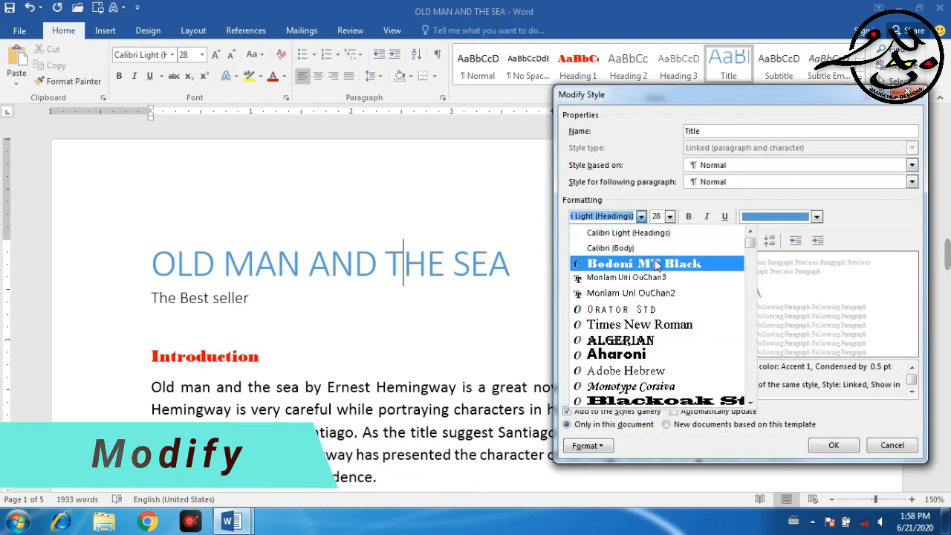
{"action": "left_click", "coordinate": [668, 354]}
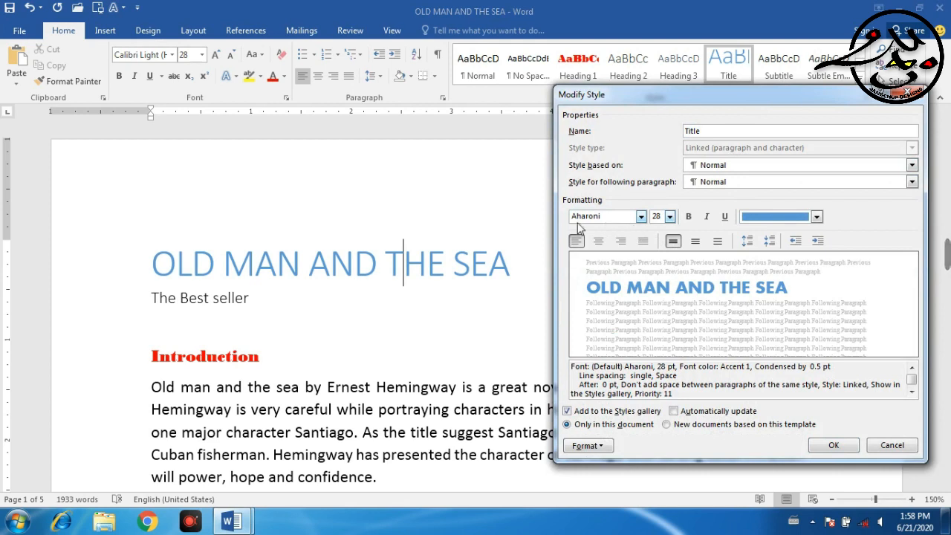
{"action": "left_click", "coordinate": [688, 217]}
{"action": "left_click", "coordinate": [725, 217]}
{"action": "left_click", "coordinate": [798, 219]}
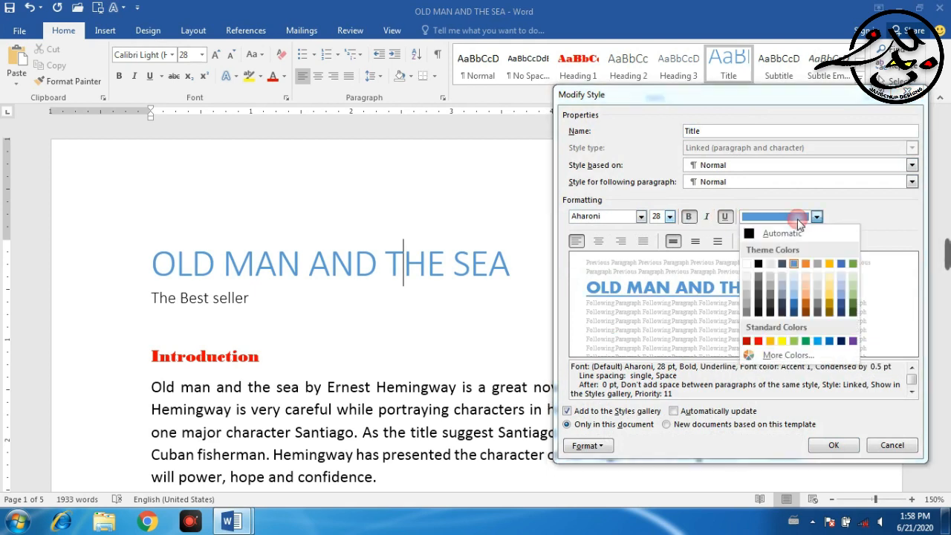
{"action": "left_click", "coordinate": [839, 342]}
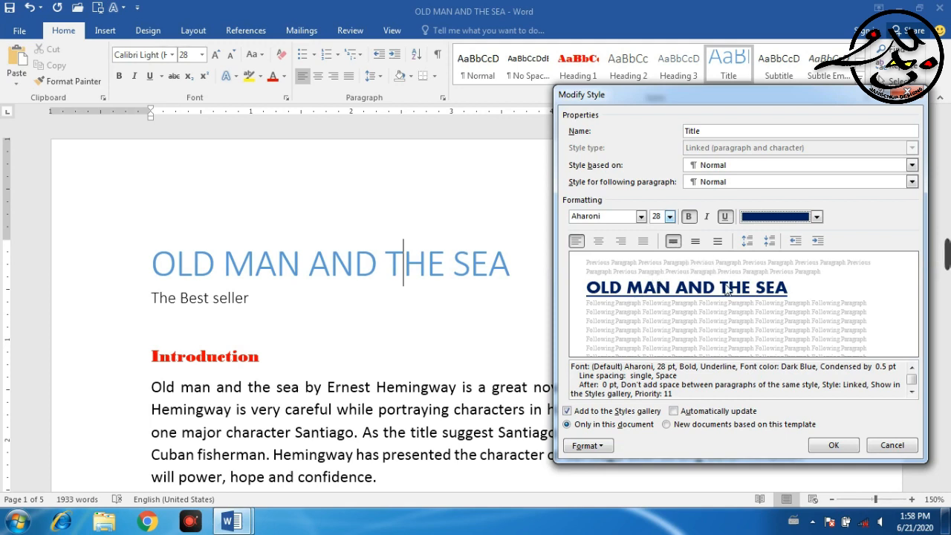
{"action": "left_click", "coordinate": [840, 443]}
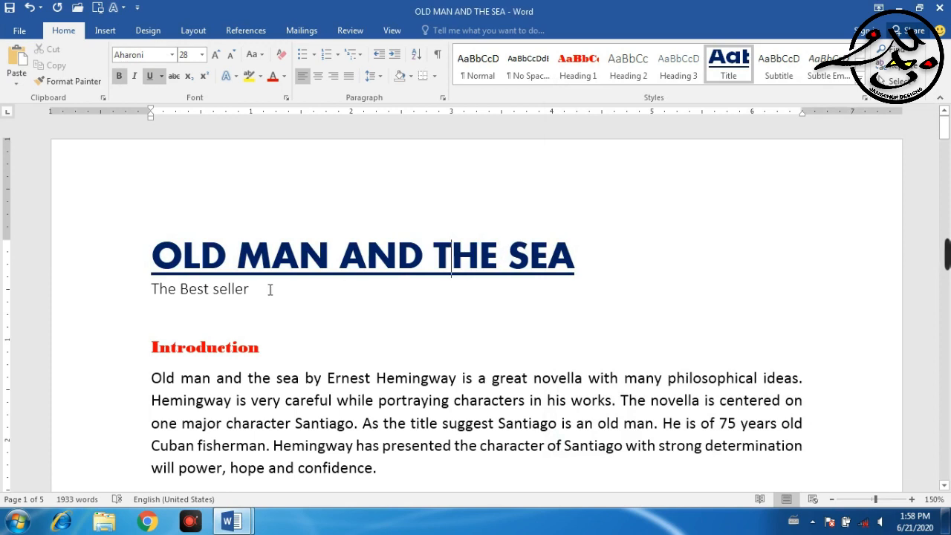
Modify the Subtitle style used by "The Best seller" to the Orator Std font at 16 pt
{"action": "left_click", "coordinate": [226, 292]}
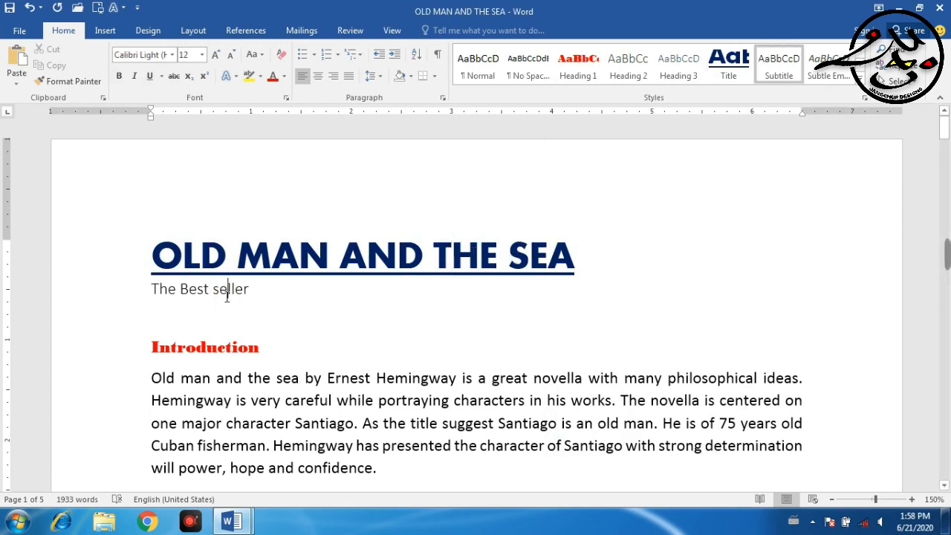
{"action": "right_click", "coordinate": [780, 71]}
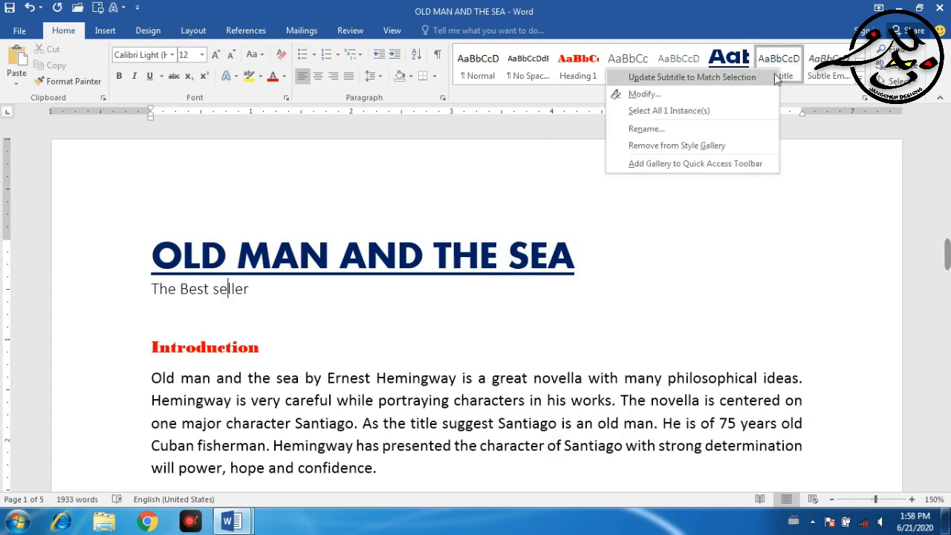
{"action": "left_click", "coordinate": [754, 100]}
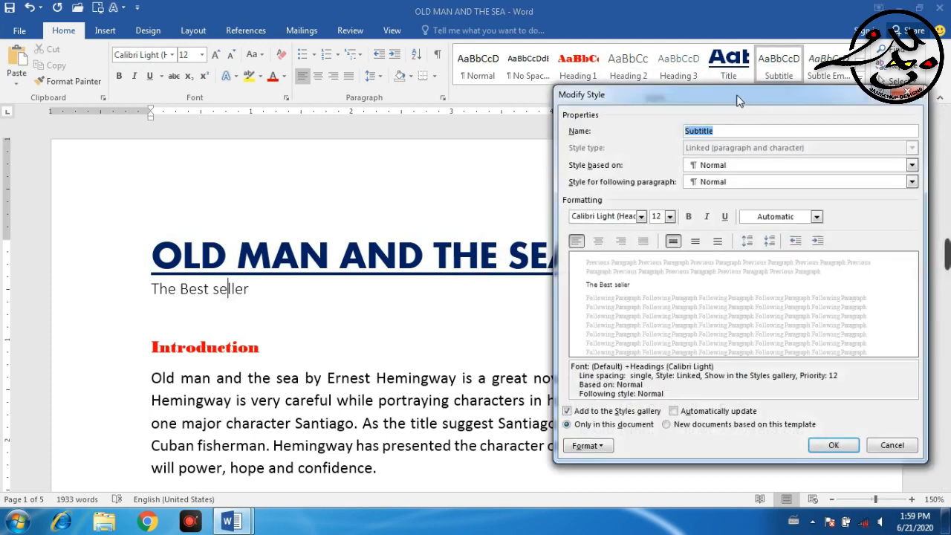
{"action": "left_click", "coordinate": [641, 216]}
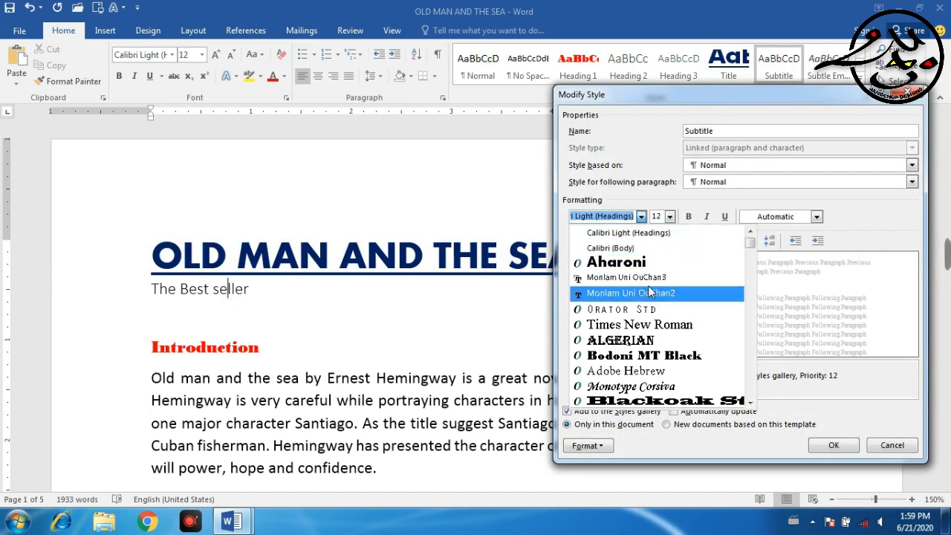
{"action": "left_click", "coordinate": [652, 309]}
{"action": "left_click", "coordinate": [669, 216]}
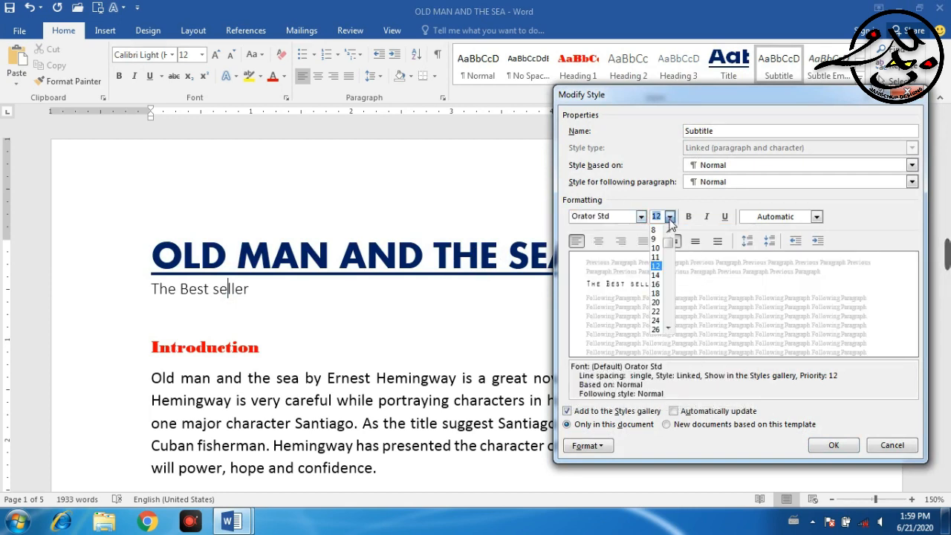
{"action": "left_click", "coordinate": [656, 284]}
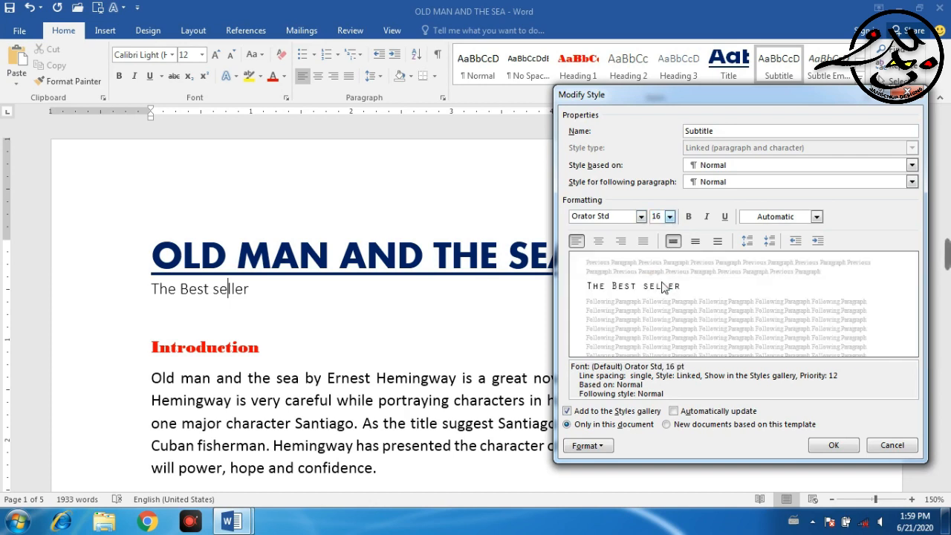
{"action": "left_click", "coordinate": [830, 445]}
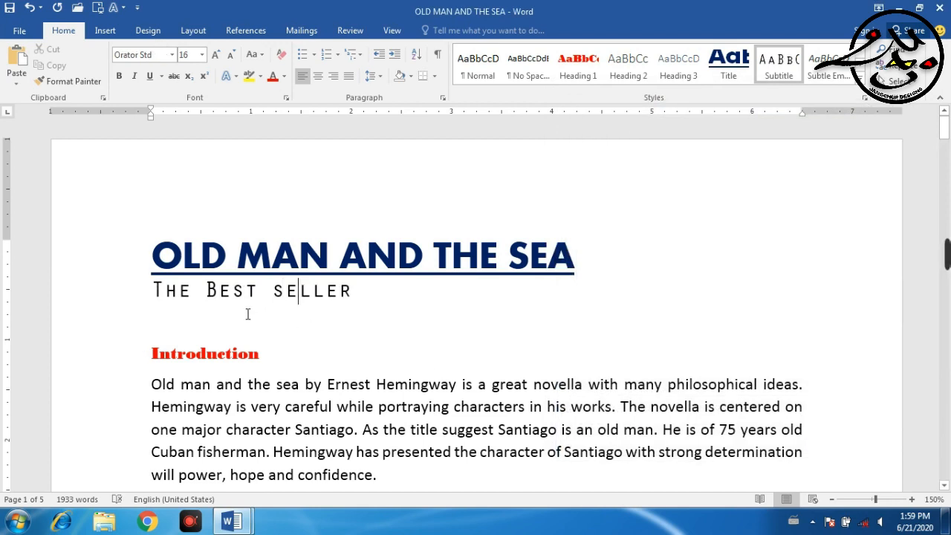
Review the Heading 1 section headings on page 1, such as "Introduction" and "What is Symbolism?"
{"action": "scroll", "coordinate": [293, 344], "scroll_direction": "down", "scroll_amount": 5}
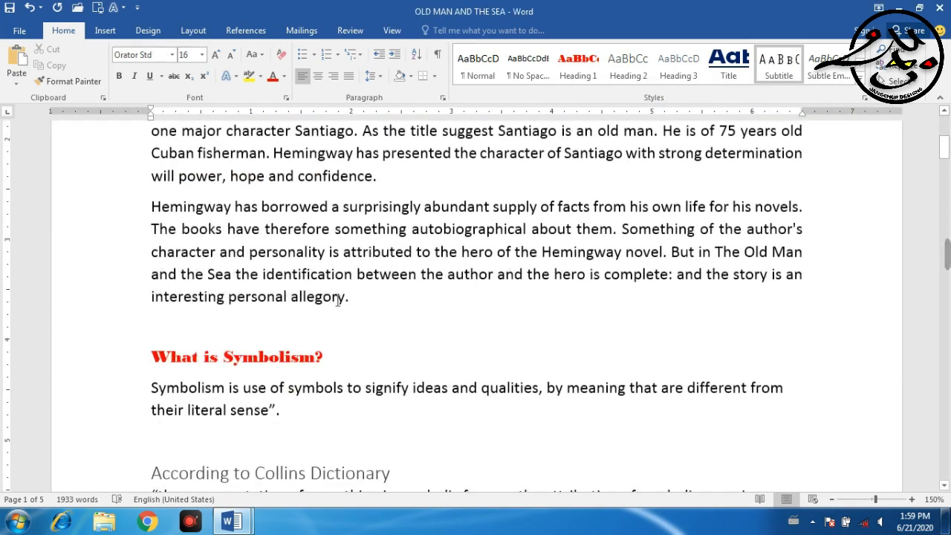
{"action": "scroll", "coordinate": [321, 272], "scroll_direction": "up", "scroll_amount": 3}
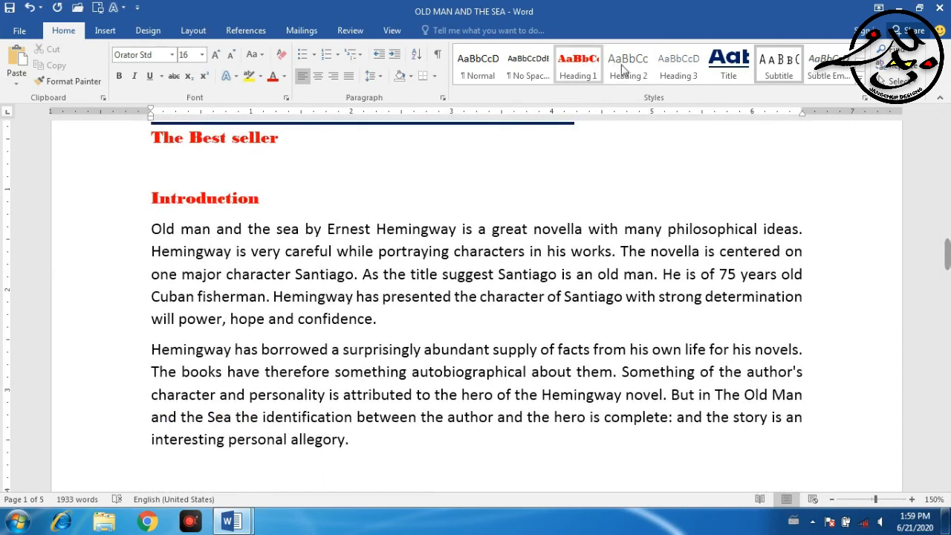
{"action": "scroll", "coordinate": [420, 255], "scroll_direction": "down", "scroll_amount": 6}
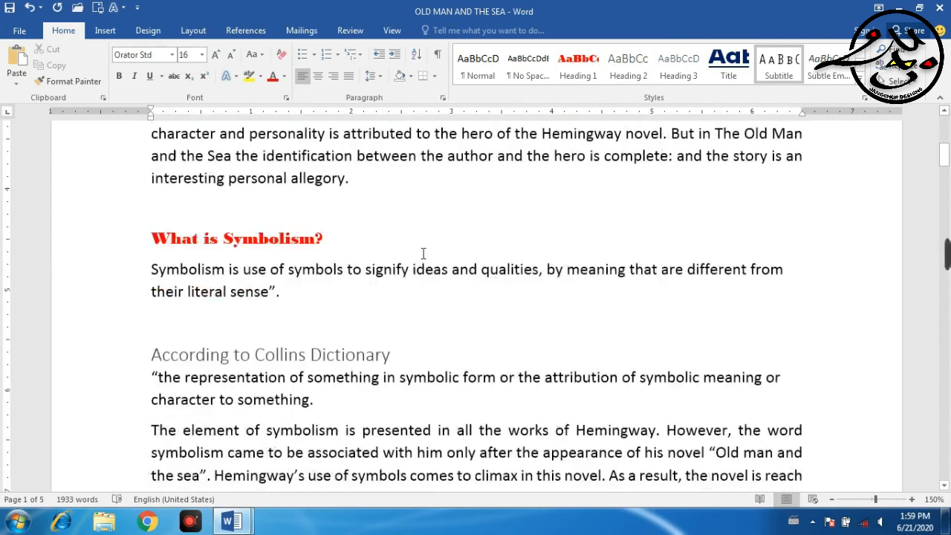
{"action": "scroll", "coordinate": [349, 216], "scroll_direction": "up", "scroll_amount": 7}
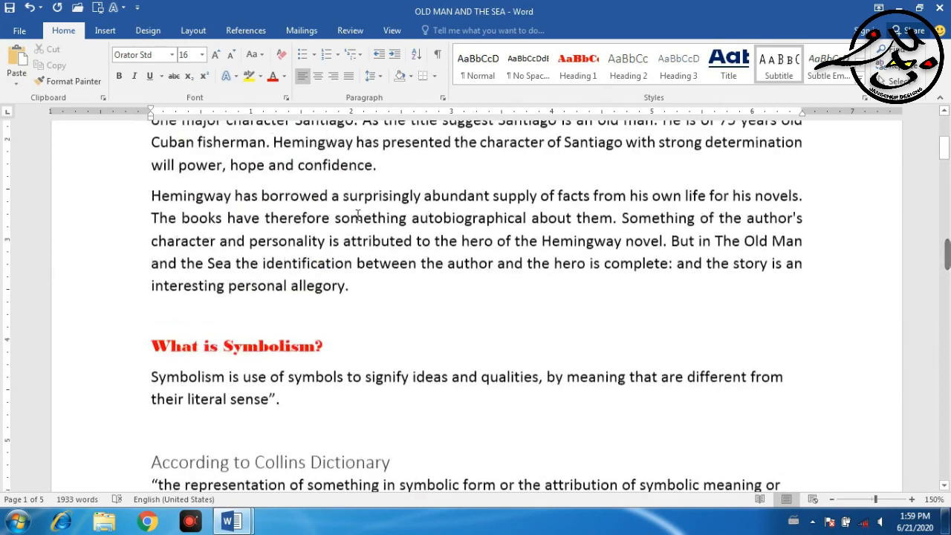
{"action": "left_click", "coordinate": [239, 254]}
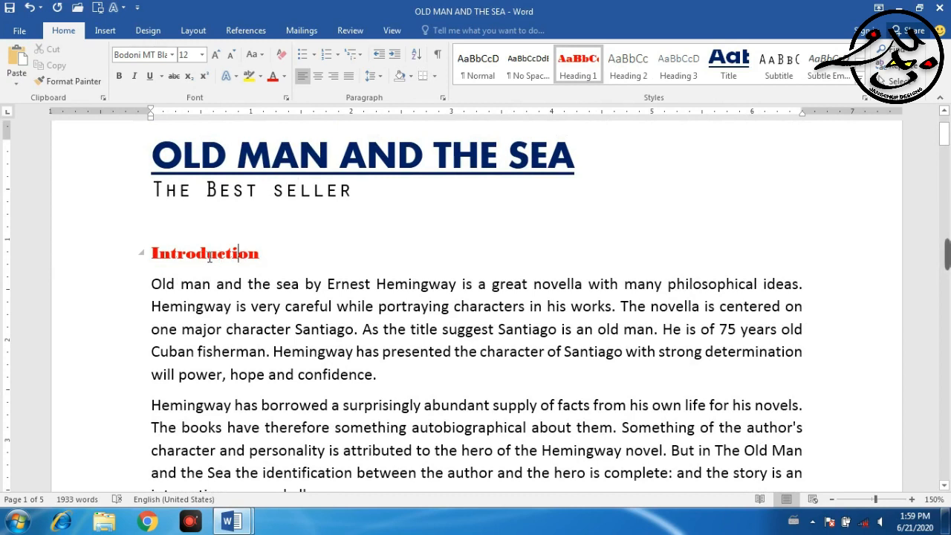
{"action": "scroll", "coordinate": [626, 292], "scroll_direction": "down", "scroll_amount": 3}
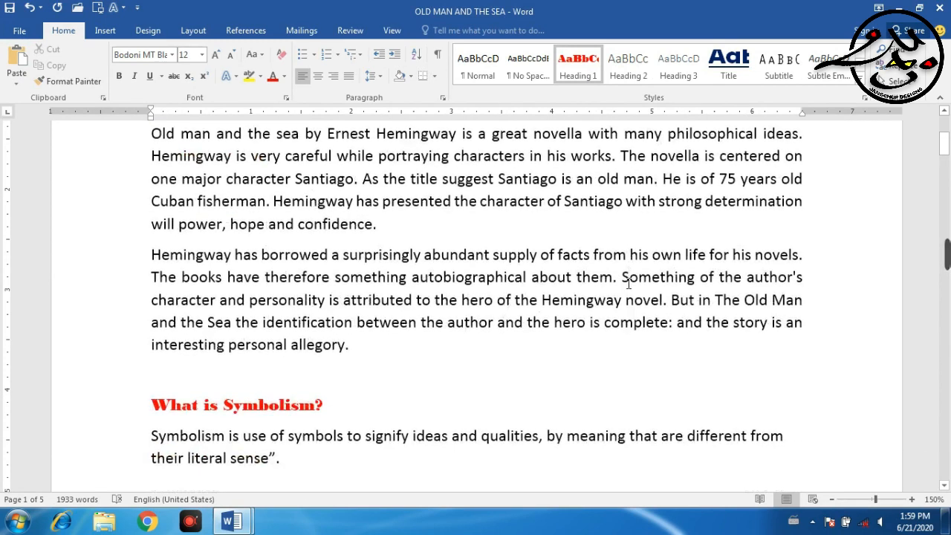
{"action": "scroll", "coordinate": [626, 292], "scroll_direction": "up", "scroll_amount": 4}
Start modifying the Heading 1 style and set its font to Arial
{"action": "right_click", "coordinate": [583, 72]}
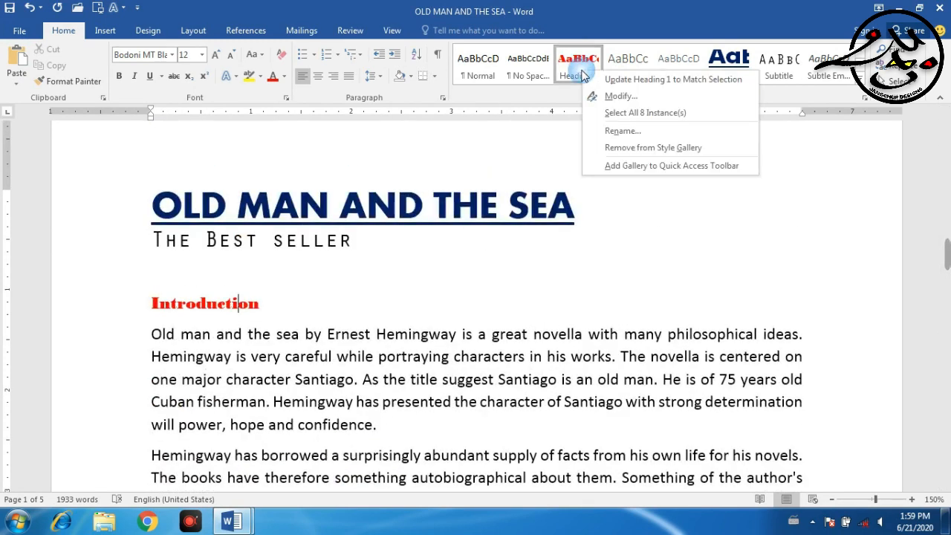
{"action": "left_click", "coordinate": [620, 96]}
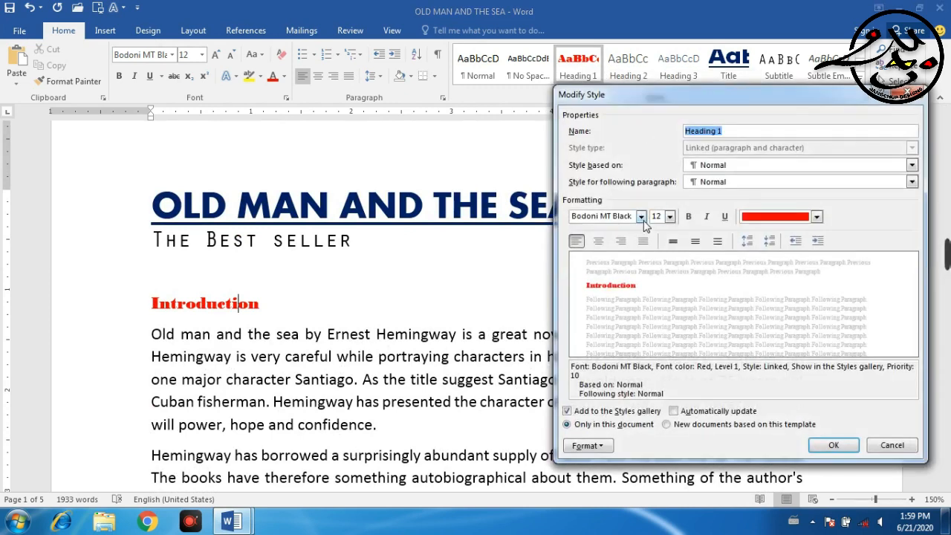
{"action": "left_click", "coordinate": [640, 216]}
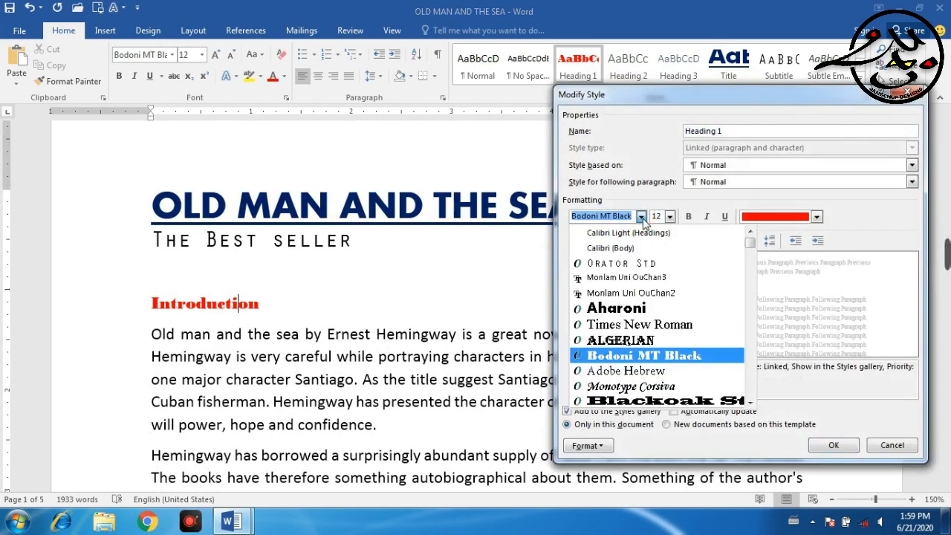
{"action": "left_click", "coordinate": [750, 401]}
{"action": "left_click", "coordinate": [751, 402]}
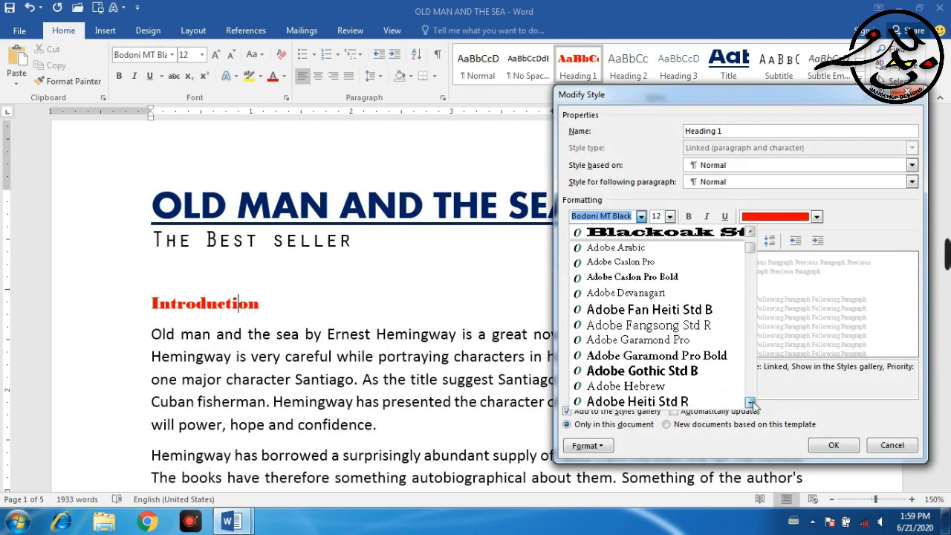
{"action": "left_click", "coordinate": [750, 403]}
{"action": "scroll", "coordinate": [752, 403], "scroll_direction": "down", "scroll_amount": 1}
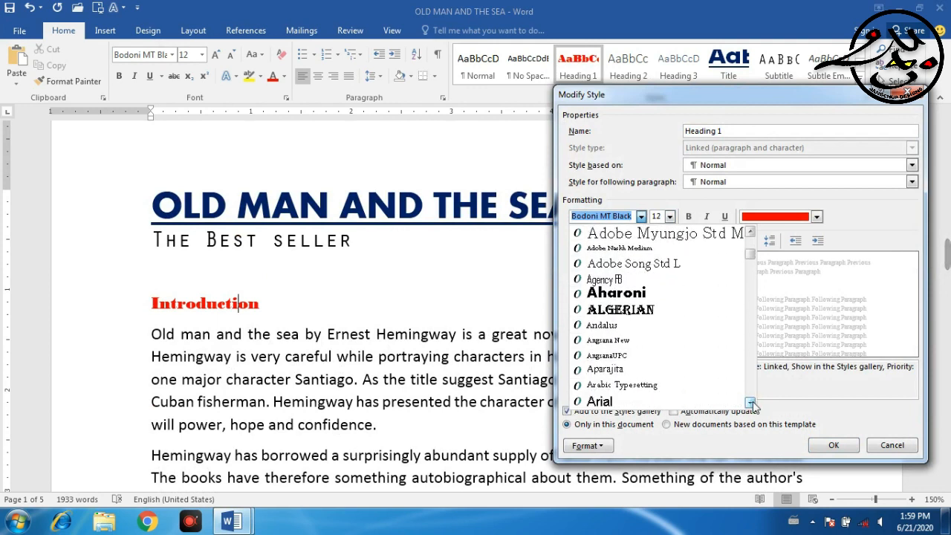
{"action": "scroll", "coordinate": [685, 334], "scroll_direction": "down", "scroll_amount": 2}
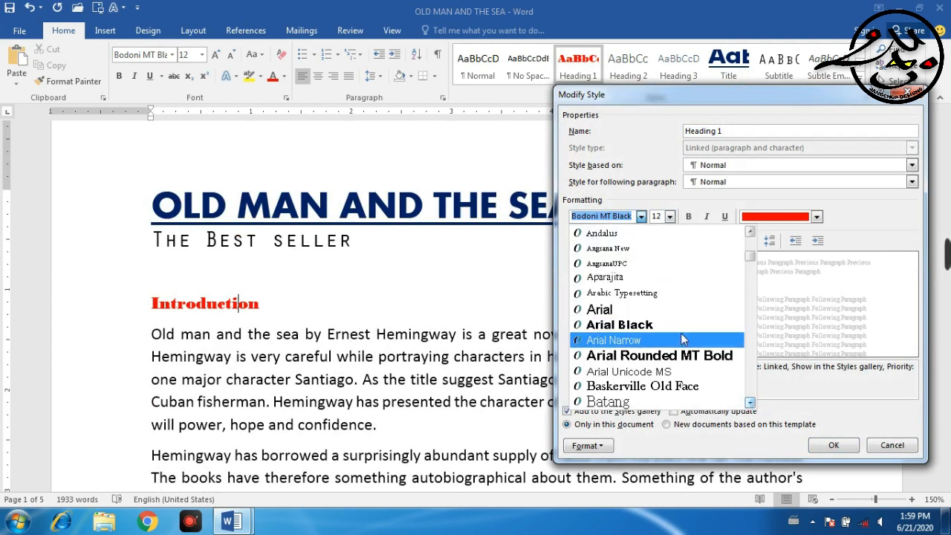
{"action": "scroll", "coordinate": [687, 320], "scroll_direction": "down", "scroll_amount": 1}
{"action": "left_click", "coordinate": [653, 264]}
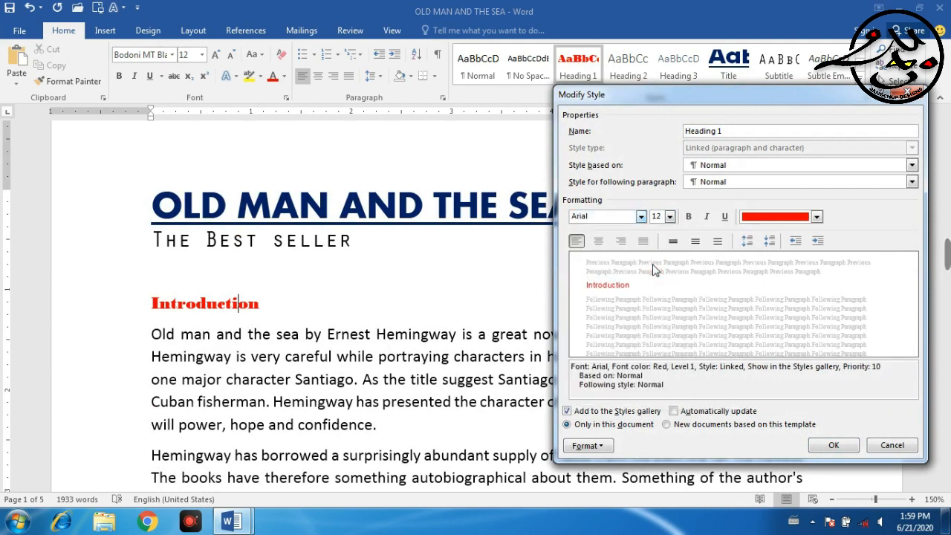
Set the Heading 1 style's size to 16 pt and font color to Green, and apply the style changes
{"action": "left_click", "coordinate": [669, 216]}
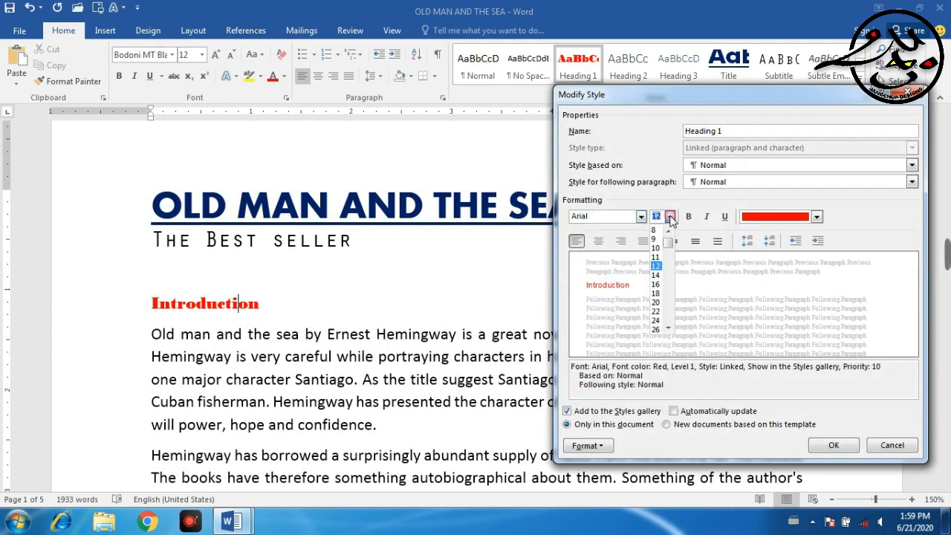
{"action": "left_click", "coordinate": [655, 285]}
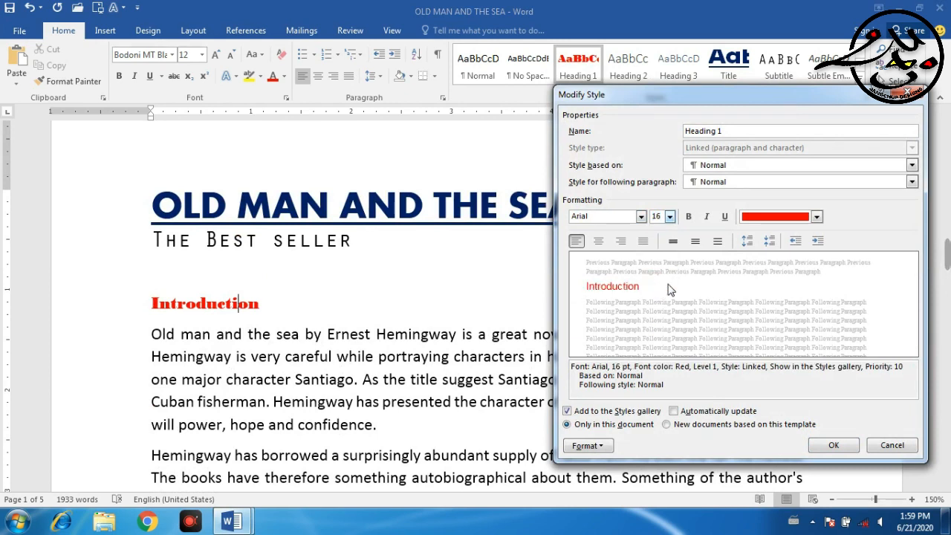
{"action": "left_click", "coordinate": [816, 217]}
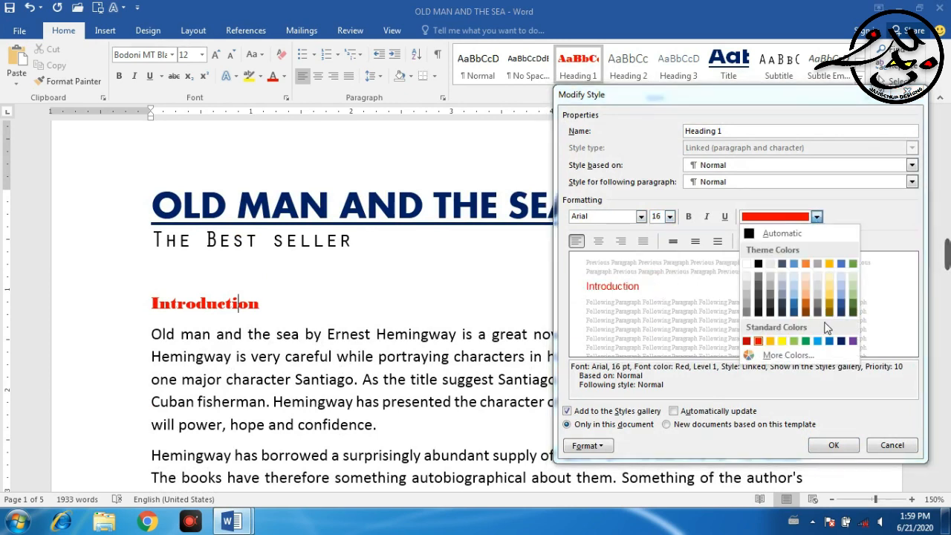
{"action": "left_click", "coordinate": [805, 341]}
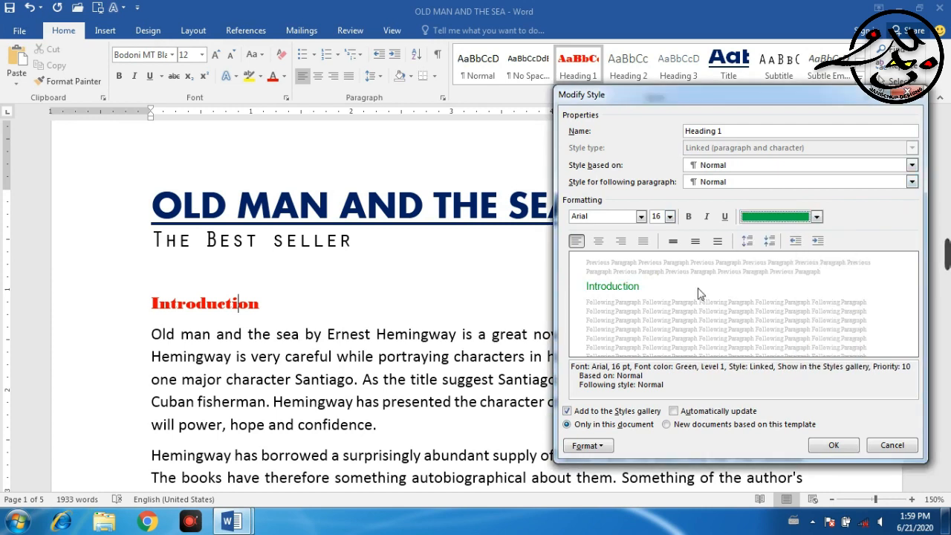
{"action": "left_click", "coordinate": [834, 446]}
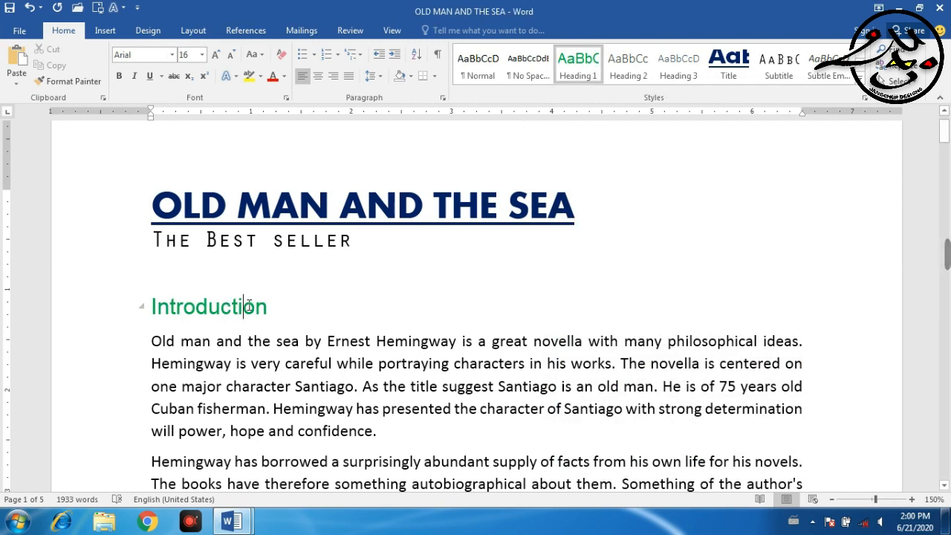
Review the Heading 1 section headings throughout the document, such as "What is Symbolism?" and "The Marlin"
{"action": "scroll", "coordinate": [248, 306], "scroll_direction": "down", "scroll_amount": 5}
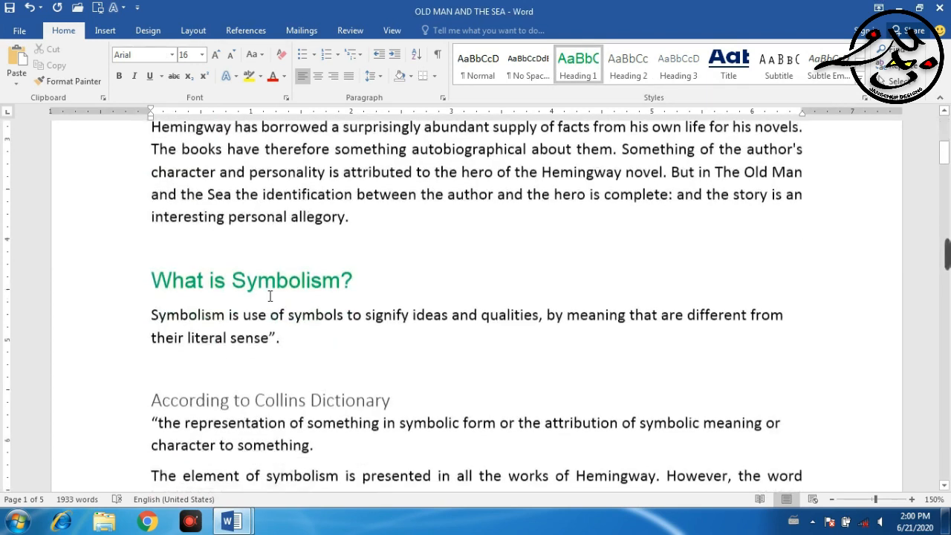
{"action": "scroll", "coordinate": [292, 212], "scroll_direction": "down", "scroll_amount": 15}
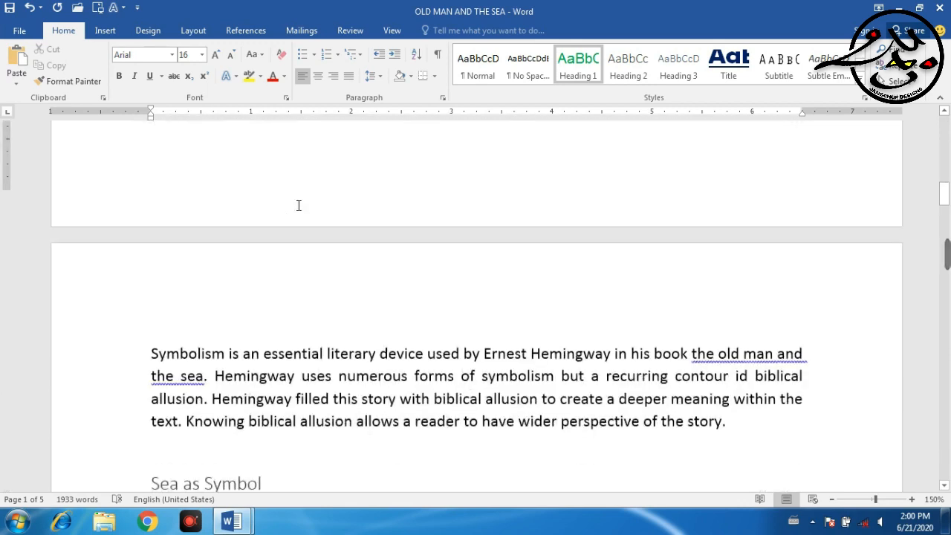
{"action": "scroll", "coordinate": [299, 206], "scroll_direction": "down", "scroll_amount": 5}
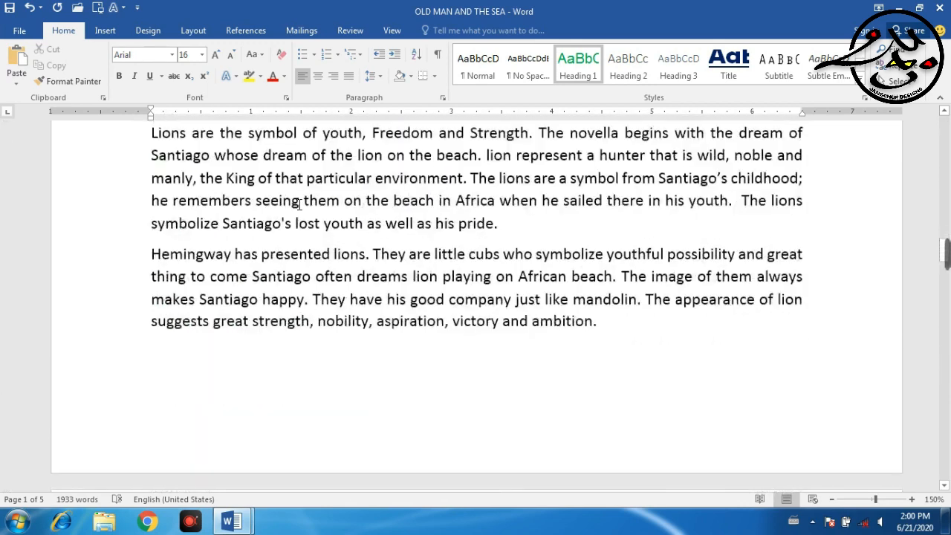
{"action": "scroll", "coordinate": [318, 204], "scroll_direction": "up", "scroll_amount": 1}
{"action": "scroll", "coordinate": [295, 198], "scroll_direction": "down", "scroll_amount": 9}
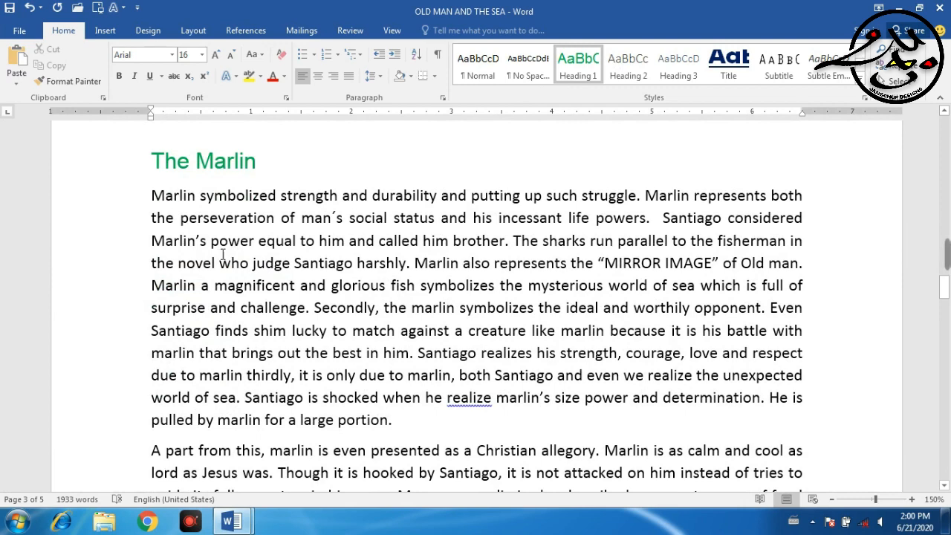
{"action": "scroll", "coordinate": [257, 223], "scroll_direction": "down", "scroll_amount": 8}
{"action": "scroll", "coordinate": [260, 214], "scroll_direction": "down", "scroll_amount": 15}
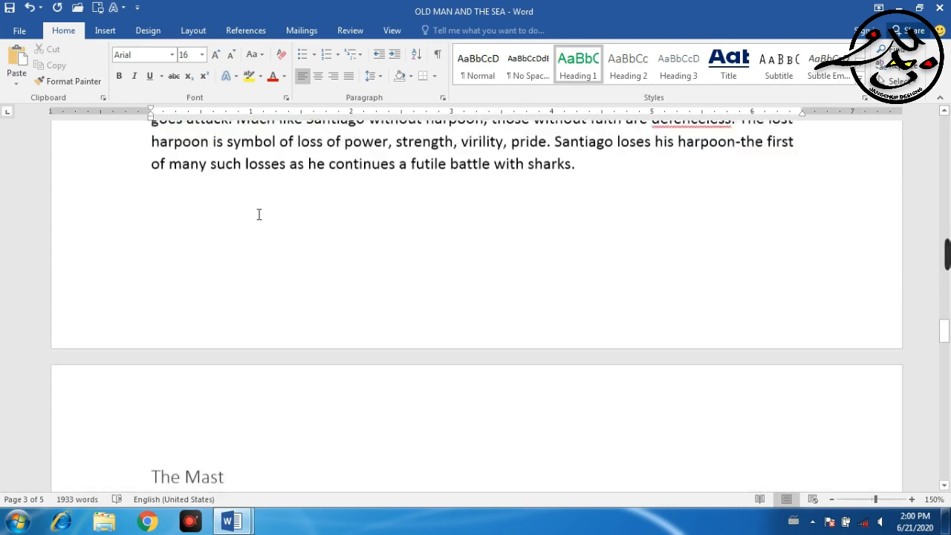
{"action": "scroll", "coordinate": [260, 215], "scroll_direction": "down", "scroll_amount": 12}
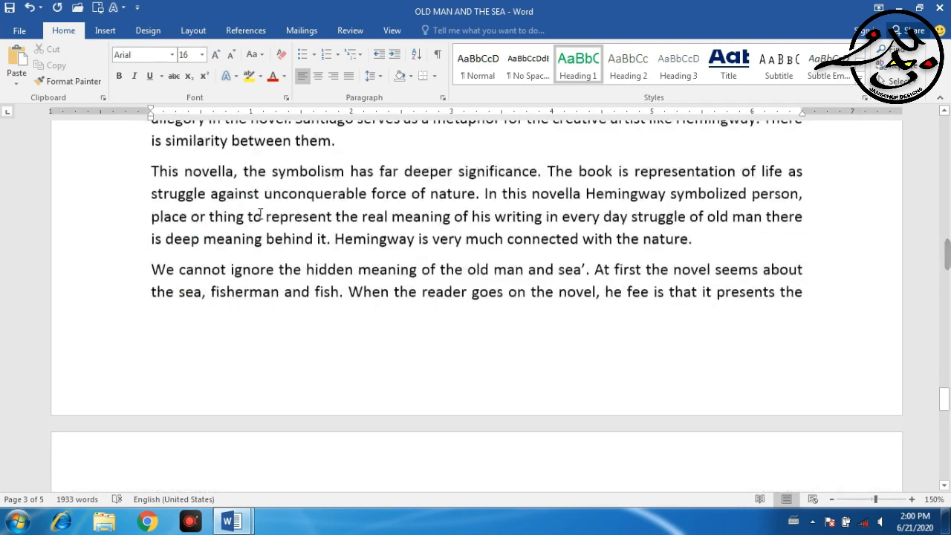
{"action": "left_click", "coordinate": [944, 125]}
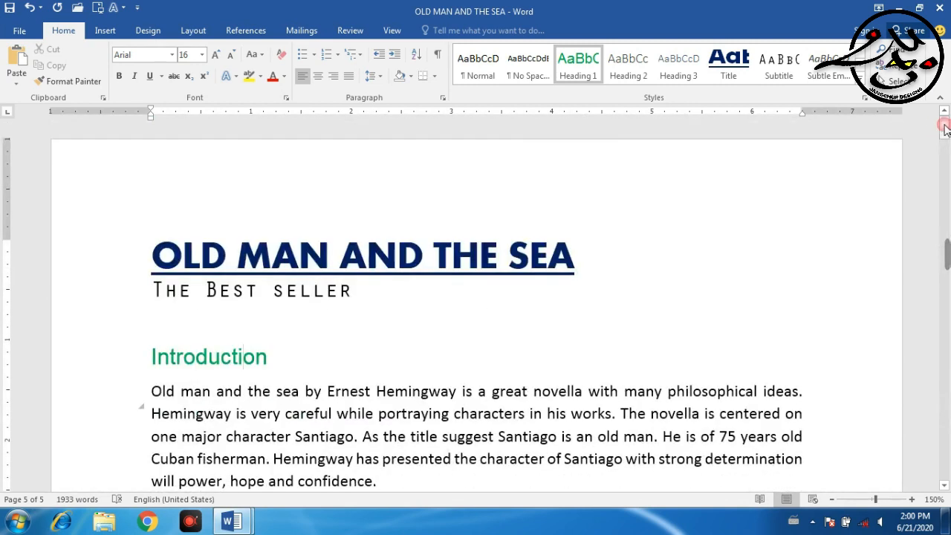
Start modifying the Heading 2 style used by "According to Collins Dictionary" and set its font to Arial
{"action": "scroll", "coordinate": [363, 218], "scroll_direction": "down", "scroll_amount": 3}
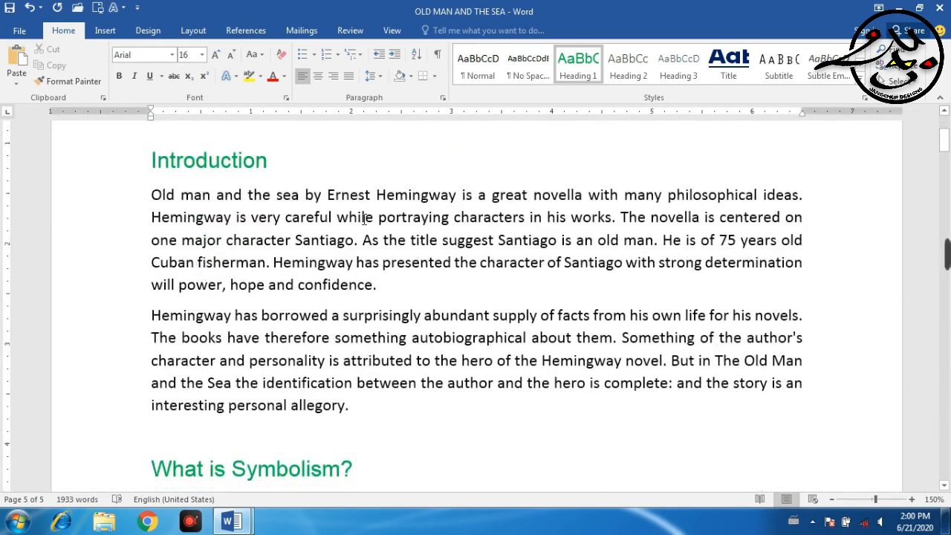
{"action": "scroll", "coordinate": [312, 215], "scroll_direction": "down", "scroll_amount": 5}
{"action": "left_click", "coordinate": [309, 238]}
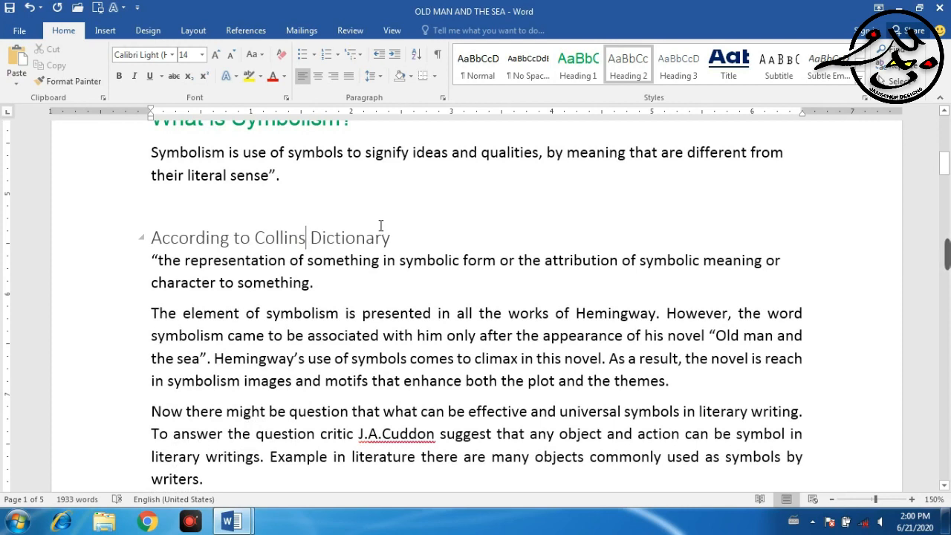
{"action": "right_click", "coordinate": [627, 78]}
{"action": "left_click", "coordinate": [658, 104]}
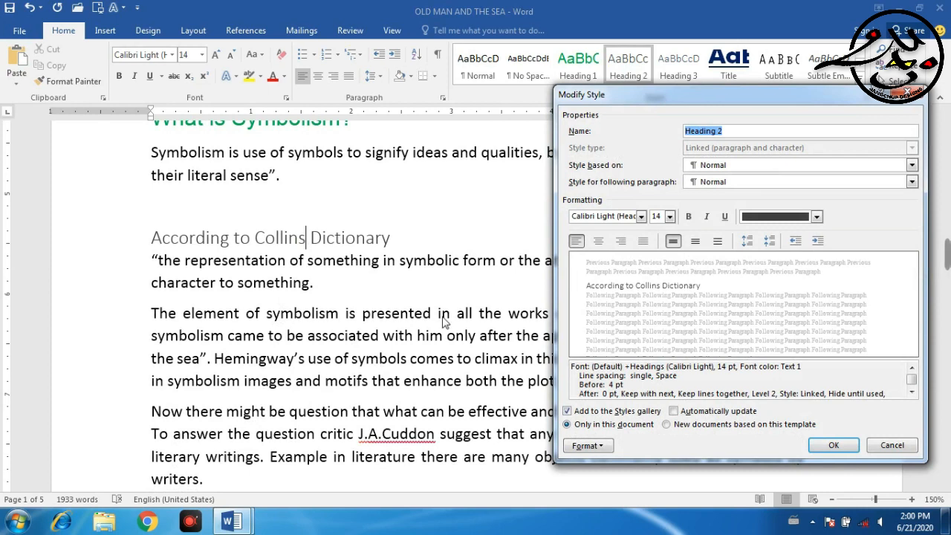
{"action": "left_click", "coordinate": [641, 220]}
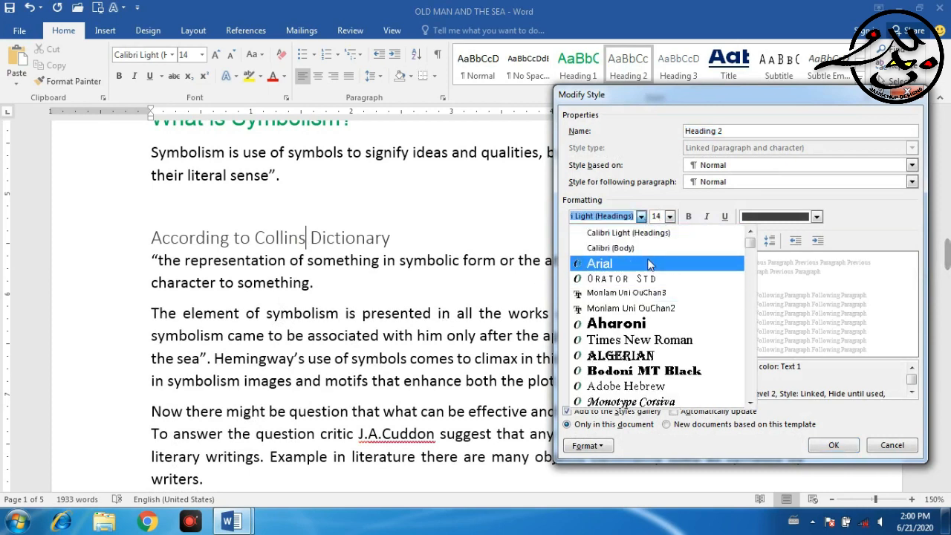
{"action": "left_click", "coordinate": [648, 263]}
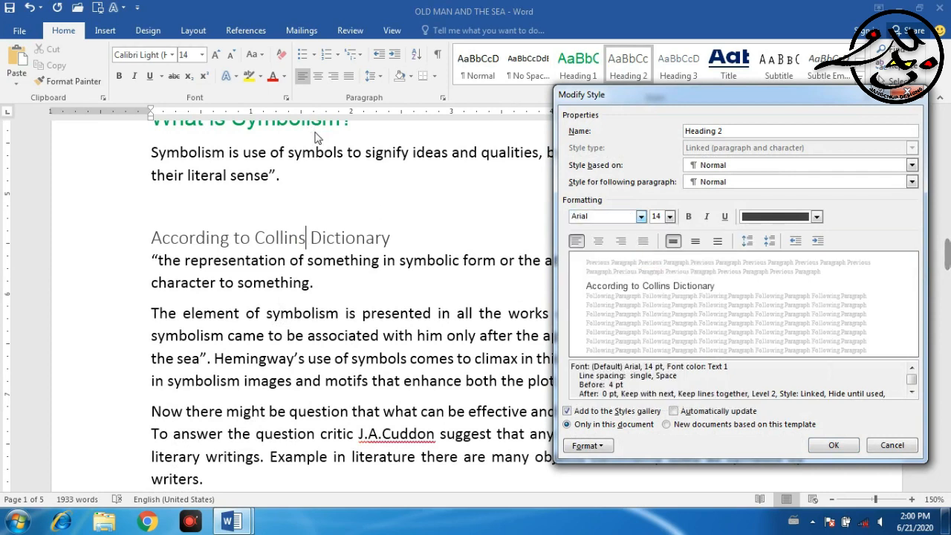
Set the Heading 2 style's font color to the standard-palette pink RGB(255,0,102) and apply the style changes
{"action": "left_click", "coordinate": [777, 217]}
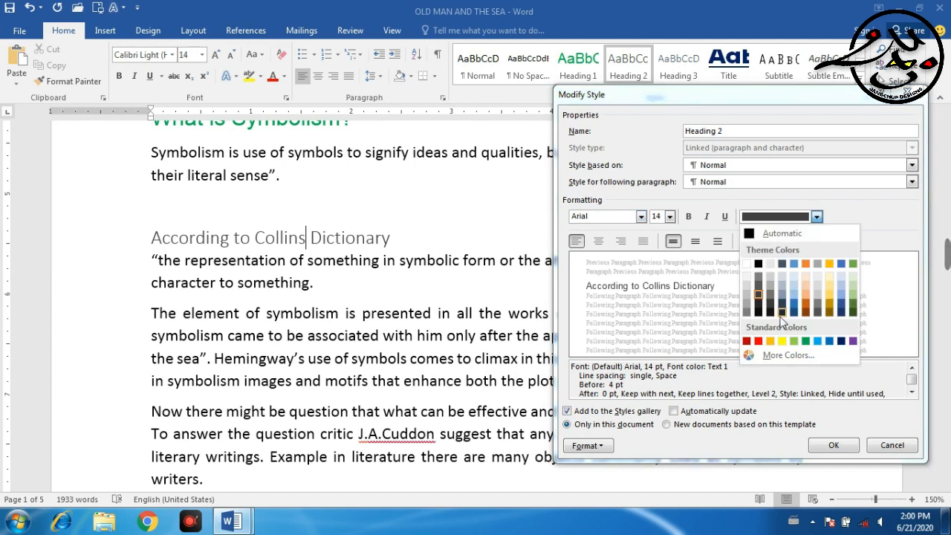
{"action": "left_click", "coordinate": [787, 355]}
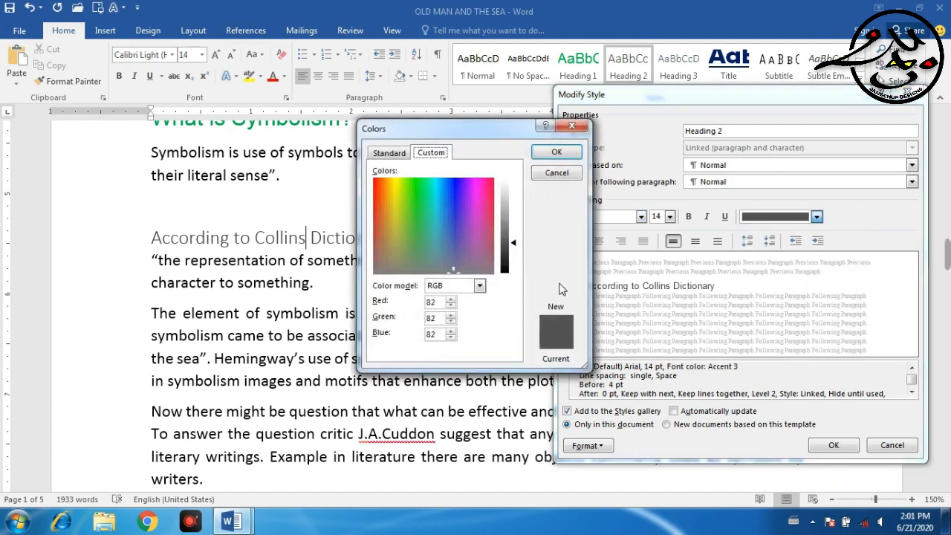
{"action": "mouse_move", "coordinate": [470, 217]}
{"action": "left_mouse_down"}
{"action": "mouse_move", "coordinate": [450, 199]}
{"action": "mouse_move", "coordinate": [468, 196]}
{"action": "mouse_move", "coordinate": [465, 228]}
{"action": "left_mouse_up"}
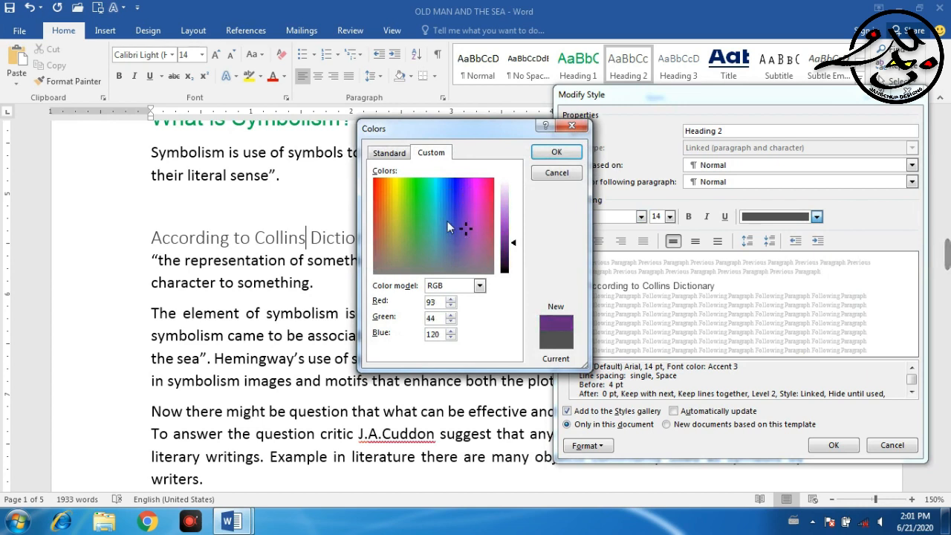
{"action": "left_click", "coordinate": [386, 154]}
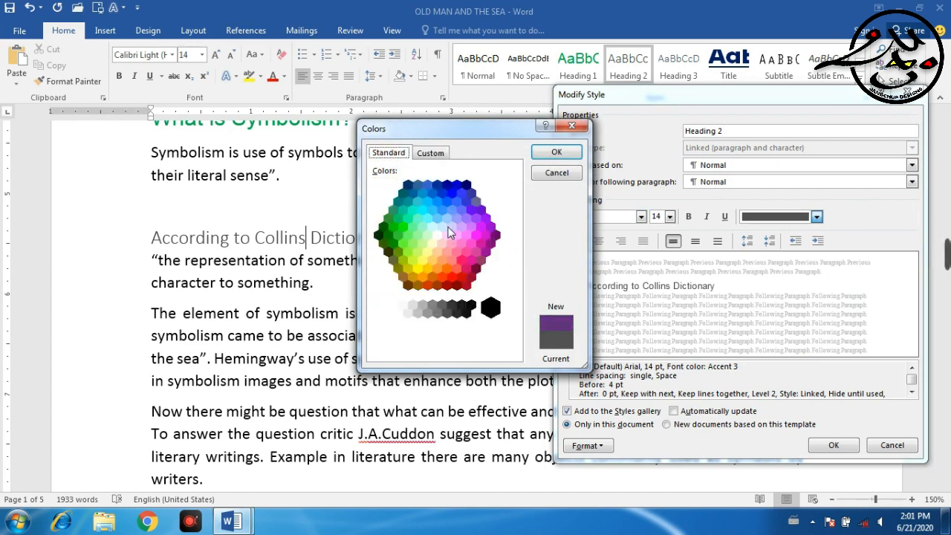
{"action": "left_click", "coordinate": [462, 260]}
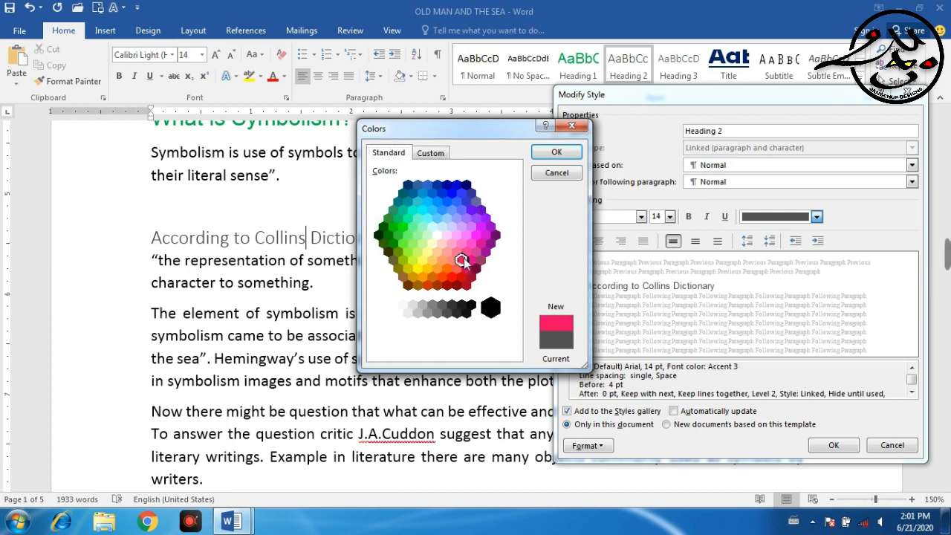
{"action": "left_click", "coordinate": [551, 152]}
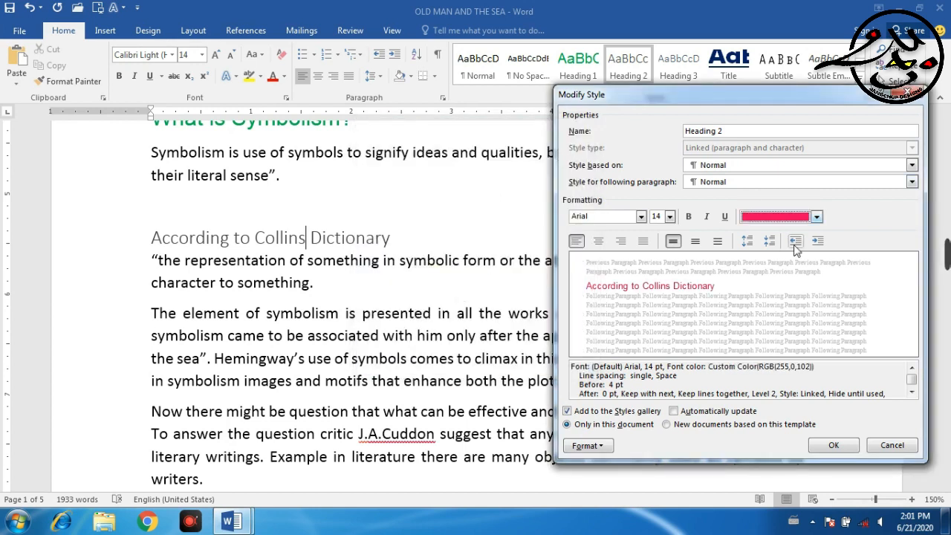
{"action": "left_click", "coordinate": [835, 446]}
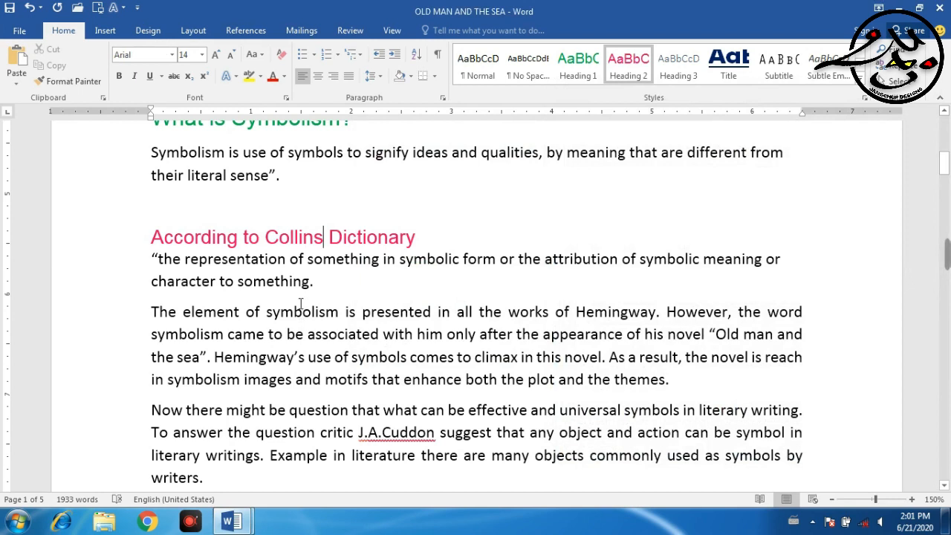
Review the Heading 2 subheadings across the document, such as "Sea as Symbol" and "The Harpoon", alongside the Heading 1 headings
{"action": "left_click", "coordinate": [324, 237]}
{"action": "scroll", "coordinate": [270, 252], "scroll_direction": "up", "scroll_amount": 1}
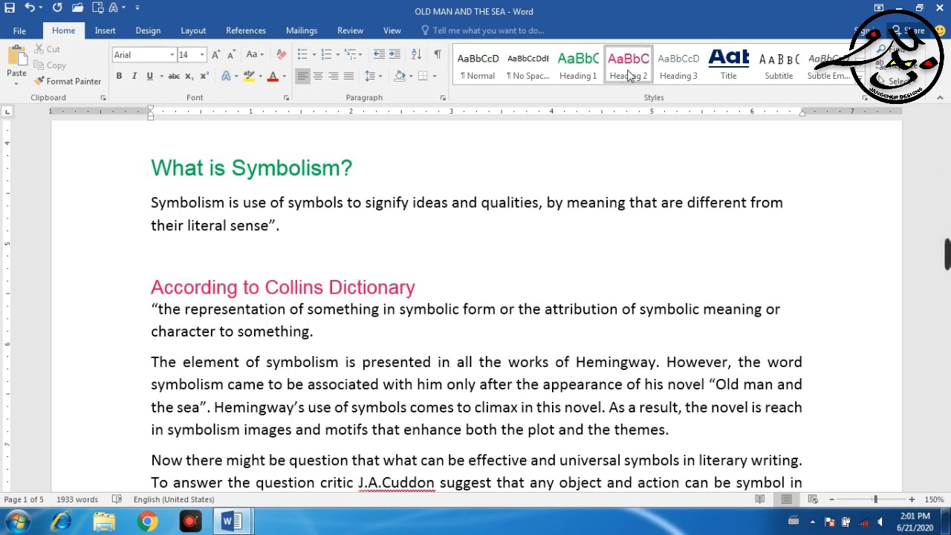
{"action": "scroll", "coordinate": [633, 81], "scroll_direction": "down", "scroll_amount": 5}
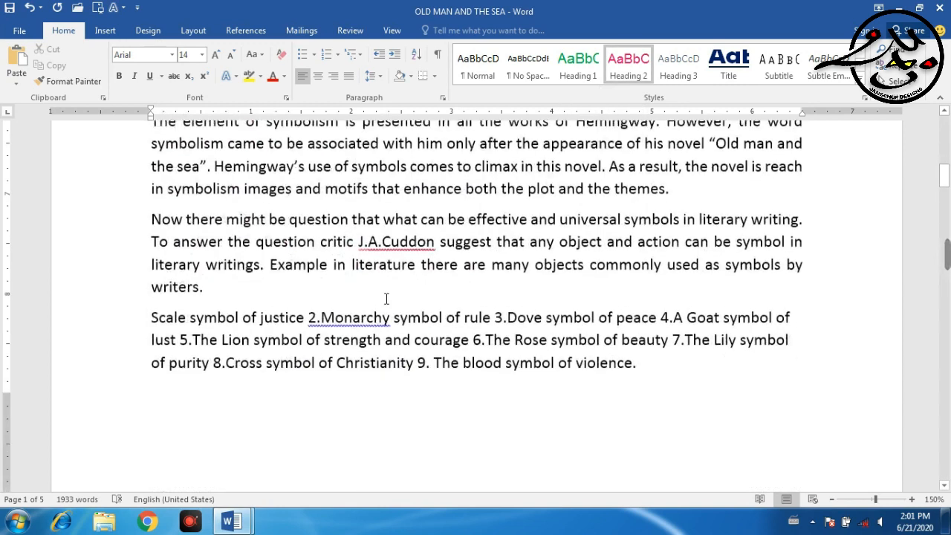
{"action": "scroll", "coordinate": [453, 331], "scroll_direction": "down", "scroll_amount": 10}
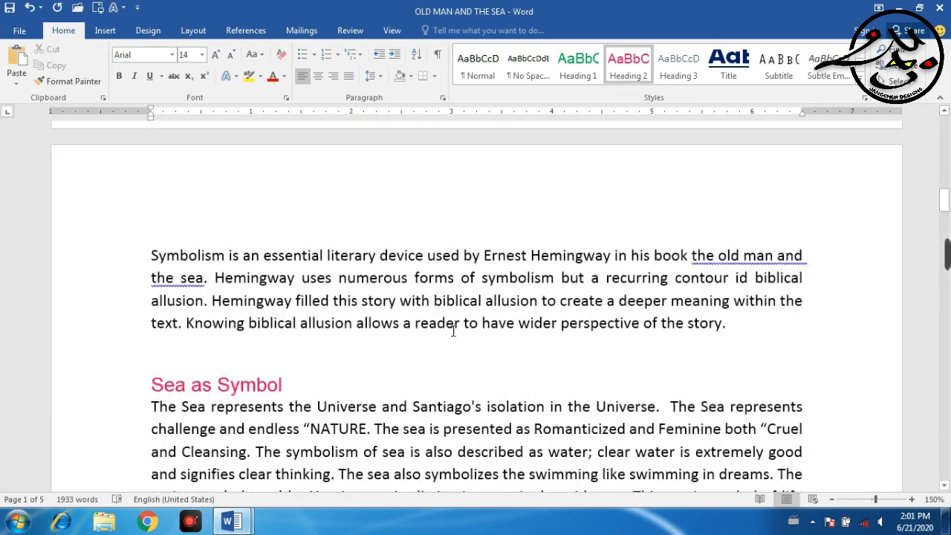
{"action": "scroll", "coordinate": [453, 331], "scroll_direction": "down", "scroll_amount": 15}
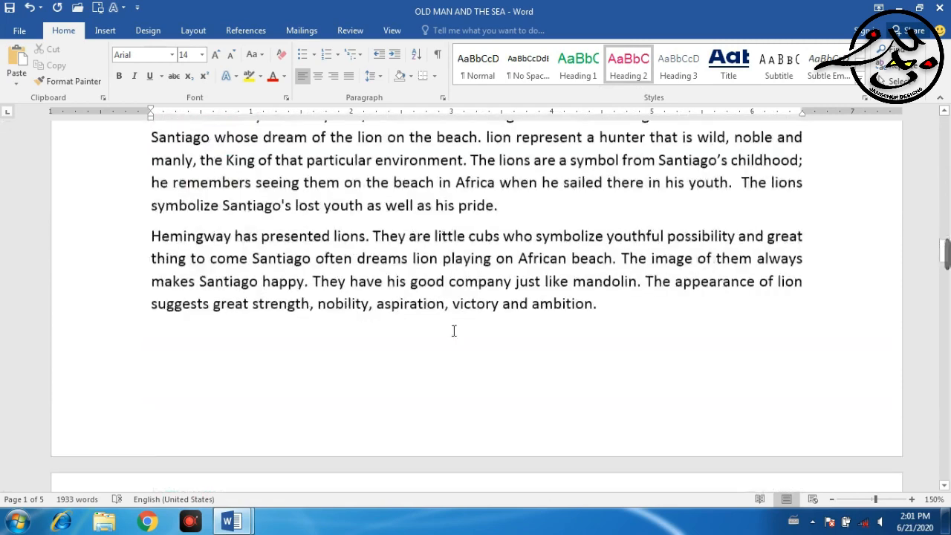
{"action": "scroll", "coordinate": [455, 331], "scroll_direction": "down", "scroll_amount": 18}
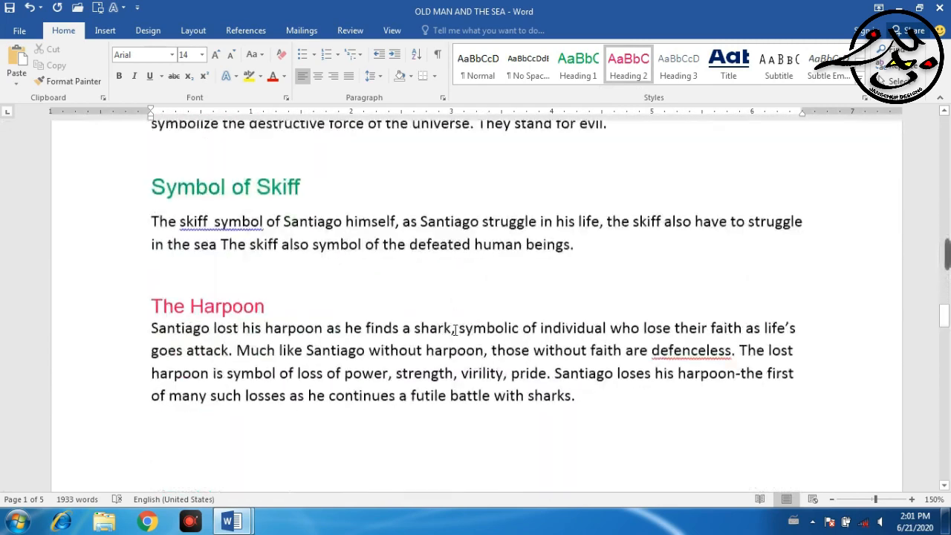
{"action": "scroll", "coordinate": [455, 330], "scroll_direction": "up", "scroll_amount": 3}
{"action": "scroll", "coordinate": [457, 329], "scroll_direction": "up", "scroll_amount": 15}
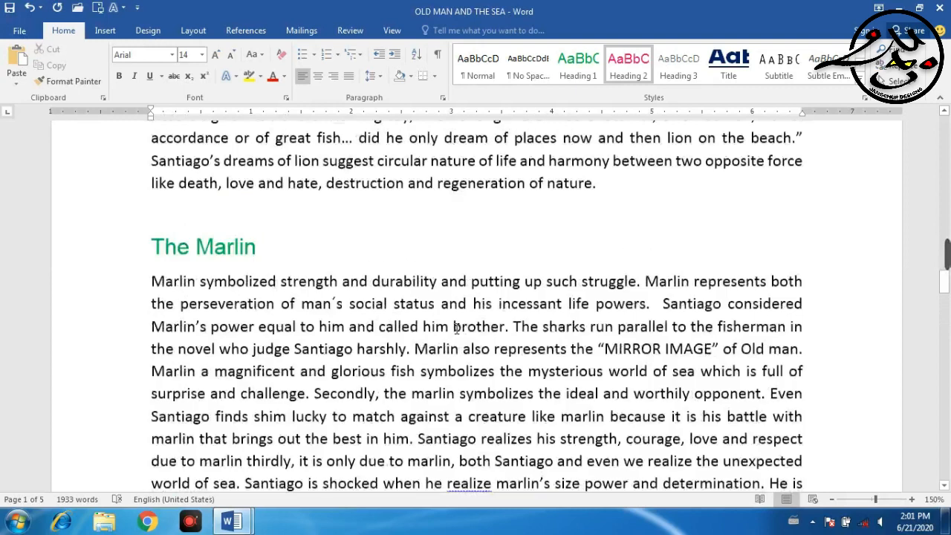
{"action": "scroll", "coordinate": [457, 329], "scroll_direction": "up", "scroll_amount": 3}
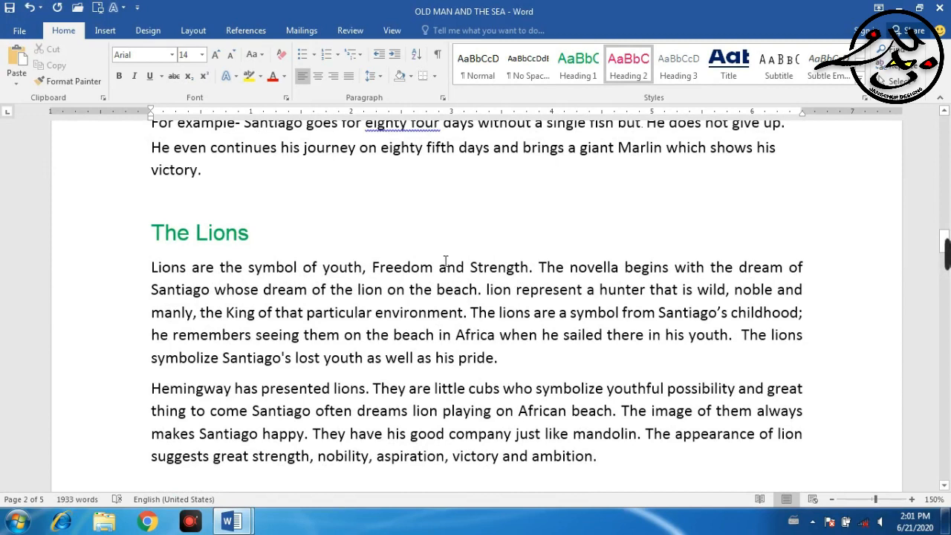
{"action": "scroll", "coordinate": [453, 278], "scroll_direction": "up", "scroll_amount": 5}
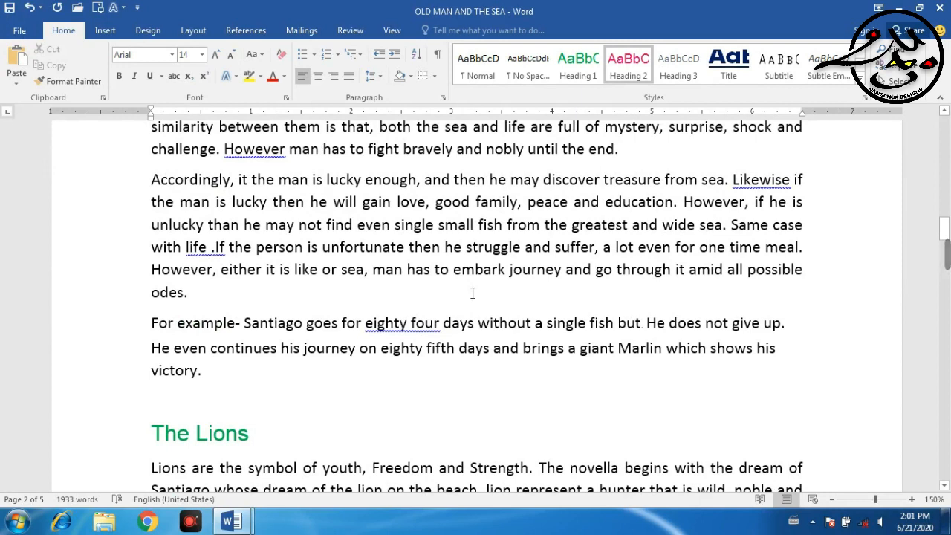
{"action": "left_click", "coordinate": [172, 54]}
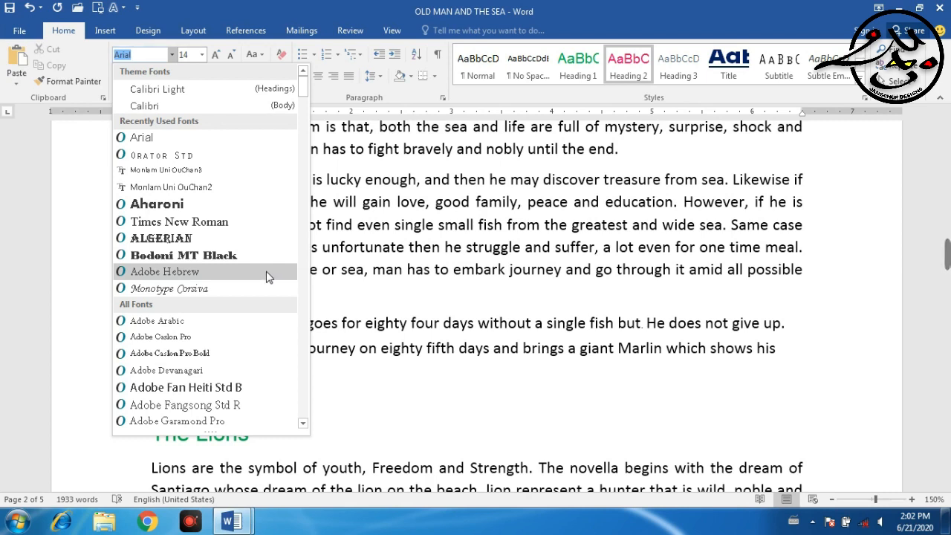
{"action": "left_click", "coordinate": [366, 238]}
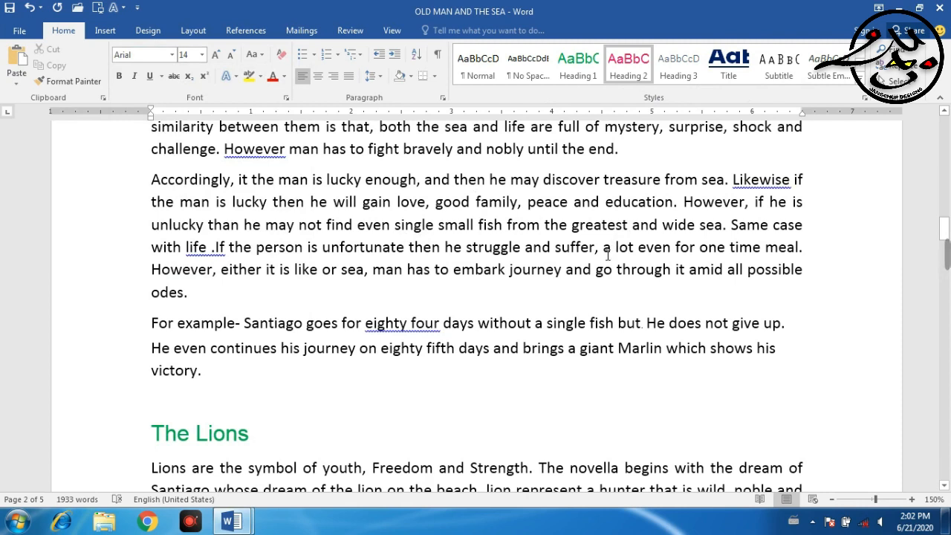
{"action": "scroll", "coordinate": [608, 255], "scroll_direction": "up", "scroll_amount": 2}
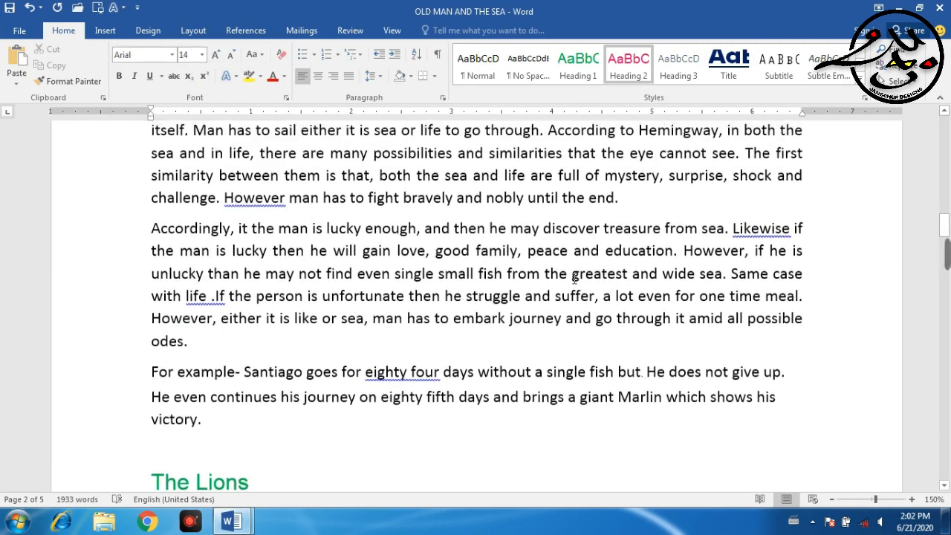
{"action": "right_click", "coordinate": [638, 73]}
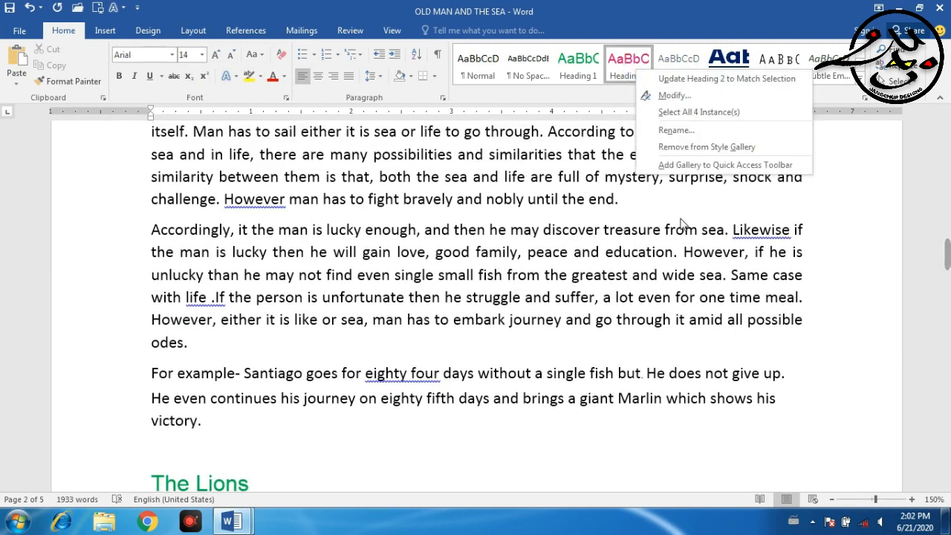
{"action": "left_click", "coordinate": [526, 326]}
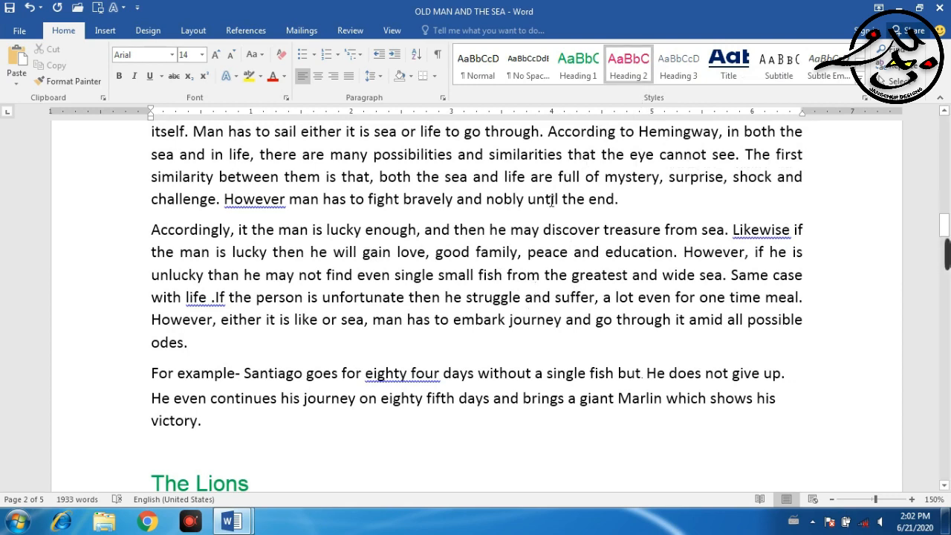
Reformat the "Introduction" heading with the Script MT Bold font at size 18 in the dark Text 2 color
{"action": "scroll", "coordinate": [493, 277], "scroll_direction": "up", "scroll_amount": 10}
{"action": "scroll", "coordinate": [493, 277], "scroll_direction": "up", "scroll_amount": 15}
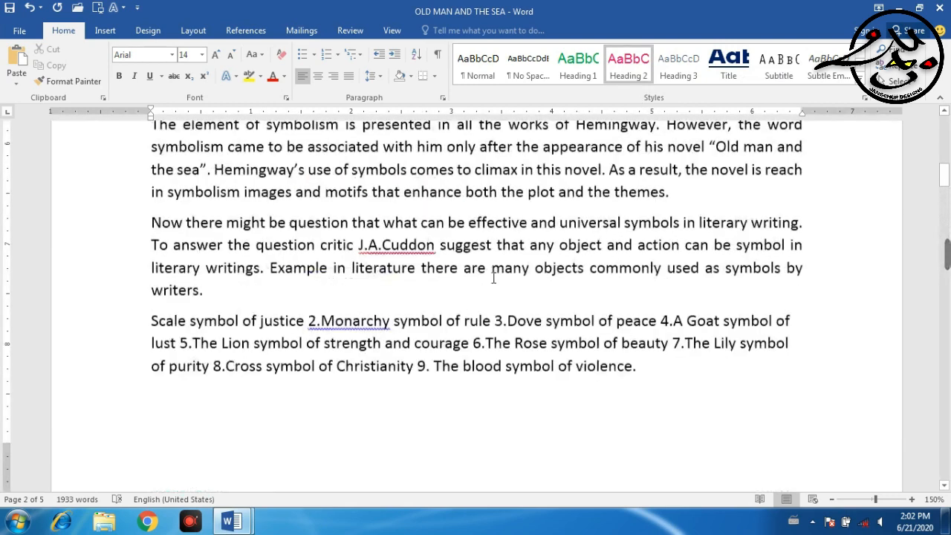
{"action": "scroll", "coordinate": [493, 279], "scroll_direction": "down", "scroll_amount": 4}
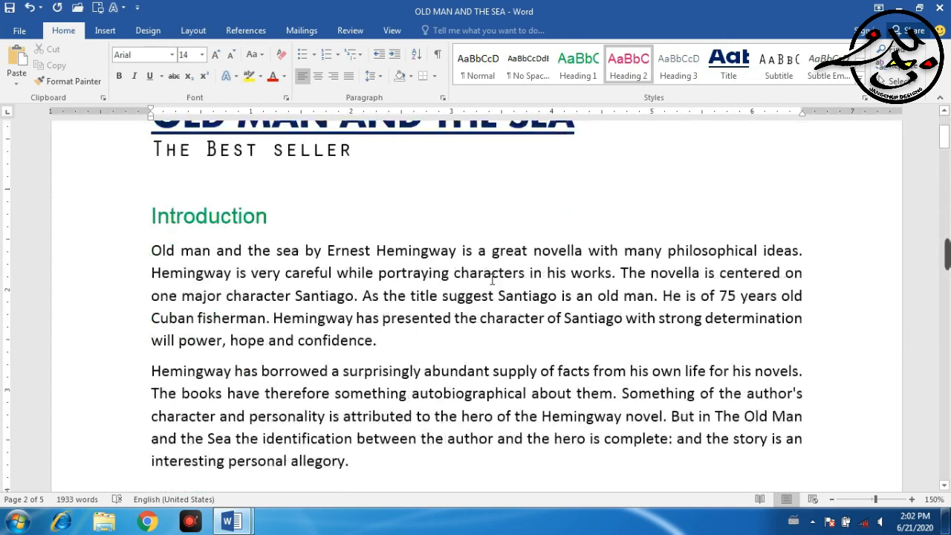
{"action": "left_click", "coordinate": [223, 208]}
{"action": "scroll", "coordinate": [258, 231], "scroll_direction": "down", "scroll_amount": 3}
{"action": "scroll", "coordinate": [259, 231], "scroll_direction": "down", "scroll_amount": 1}
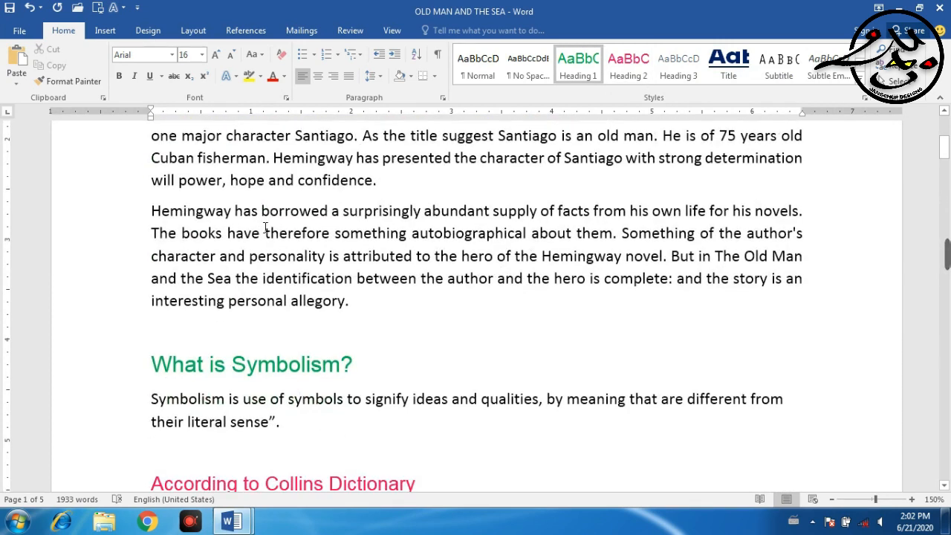
{"action": "scroll", "coordinate": [271, 312], "scroll_direction": "up", "scroll_amount": 3}
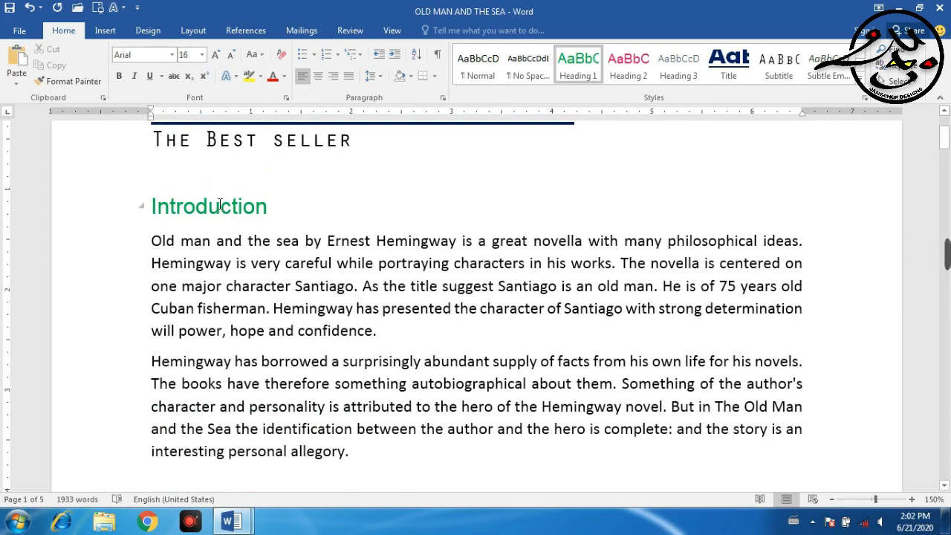
{"action": "left_click", "coordinate": [172, 57]}
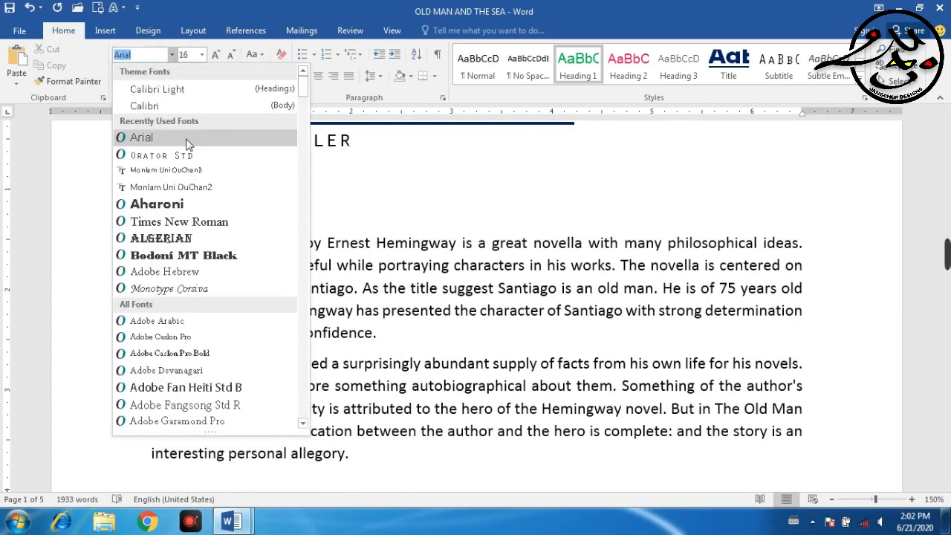
{"action": "left_click_drag", "start_coordinate": [304, 86], "coordinate": [311, 357]}
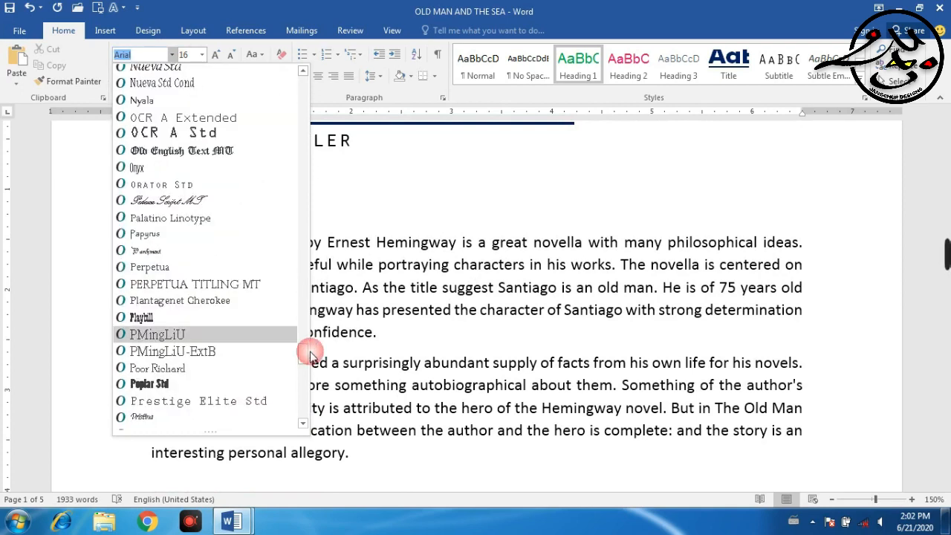
{"action": "left_click_drag", "start_coordinate": [307, 351], "coordinate": [309, 375]}
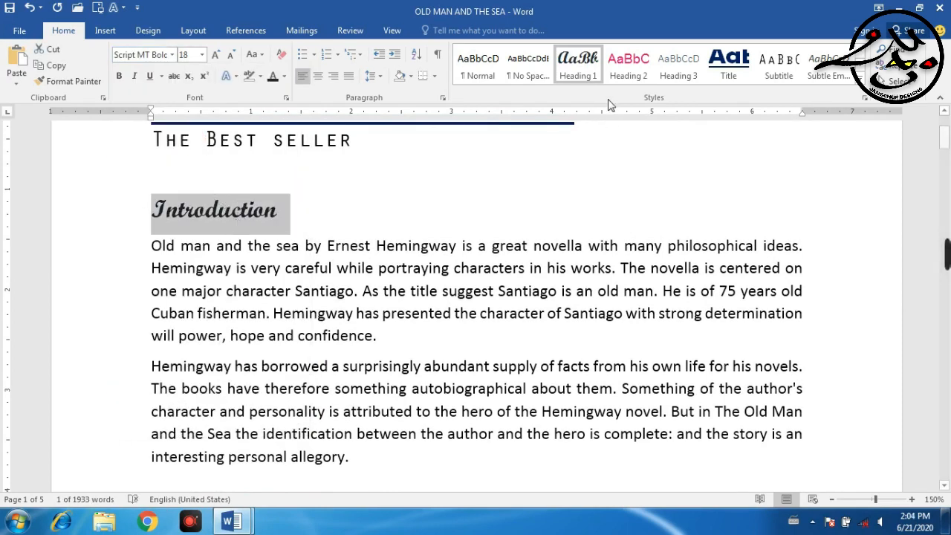
Update the Heading 1 style to match the reformatted "Introduction" heading
{"action": "right_click", "coordinate": [576, 68]}
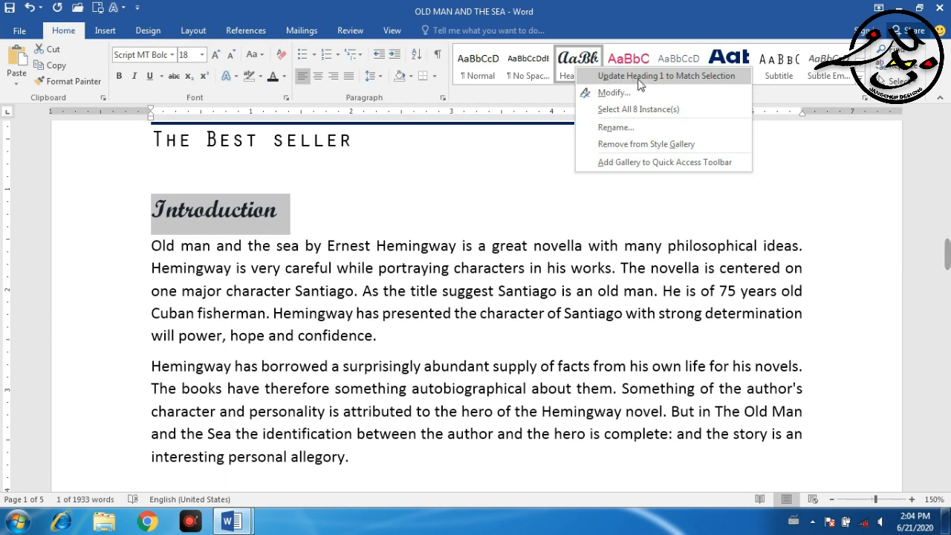
{"action": "left_click", "coordinate": [687, 77]}
{"action": "left_click", "coordinate": [260, 219]}
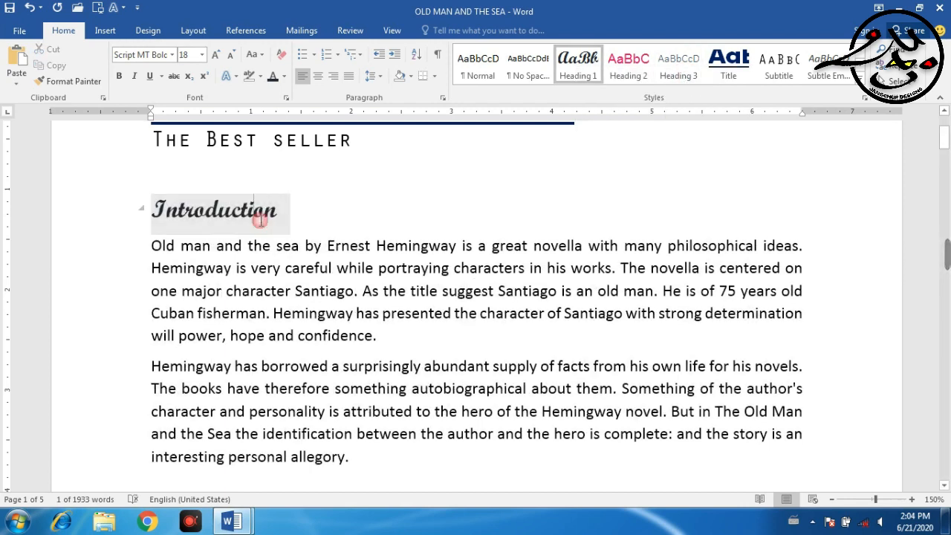
Examine the Heading 1 headings such as "What is Symbolism?" and "The Lions" and the Heading 2 subheading "Sea as Symbol" across the document
{"action": "scroll", "coordinate": [260, 223], "scroll_direction": "down", "scroll_amount": 5}
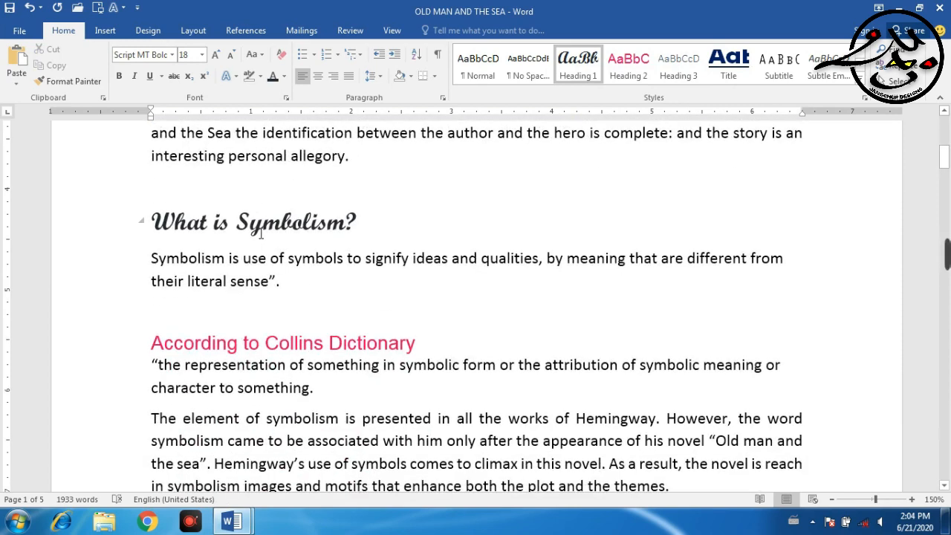
{"action": "scroll", "coordinate": [277, 221], "scroll_direction": "down", "scroll_amount": 10}
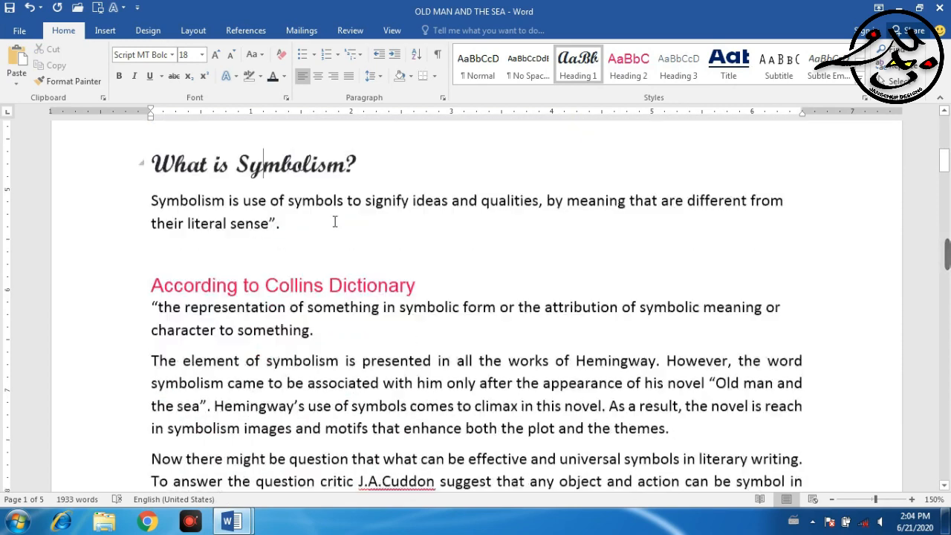
{"action": "scroll", "coordinate": [343, 216], "scroll_direction": "down", "scroll_amount": 6}
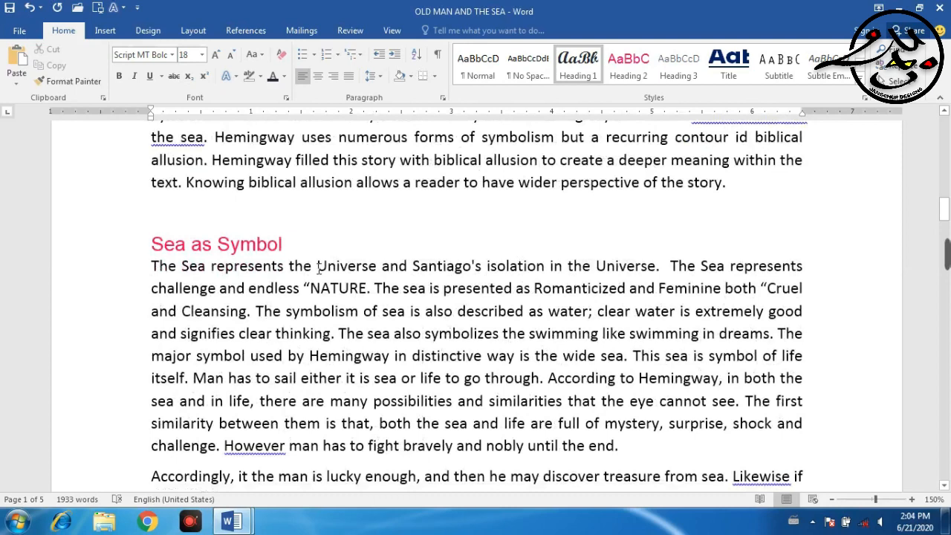
{"action": "scroll", "coordinate": [308, 258], "scroll_direction": "up", "scroll_amount": 3}
{"action": "scroll", "coordinate": [309, 258], "scroll_direction": "up", "scroll_amount": 1}
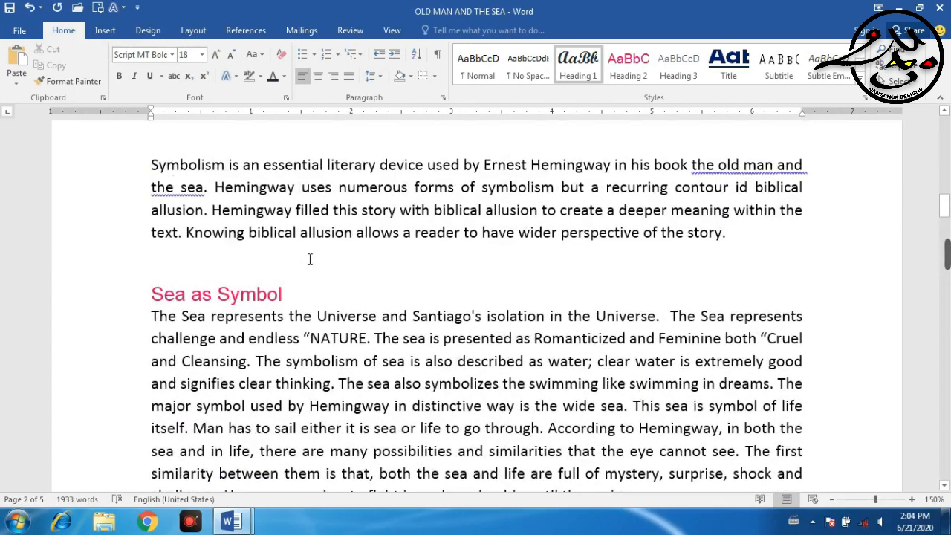
{"action": "left_click", "coordinate": [242, 295]}
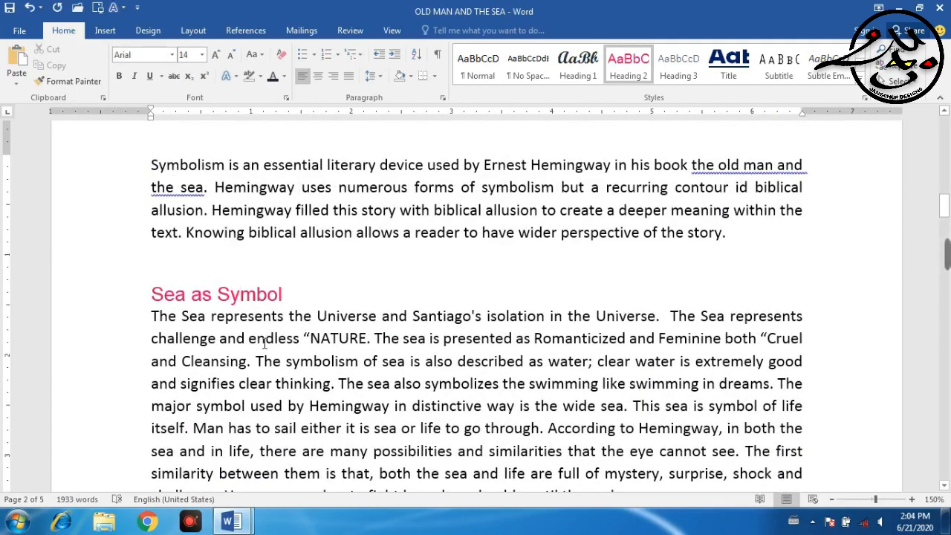
{"action": "scroll", "coordinate": [274, 248], "scroll_direction": "down", "scroll_amount": 12}
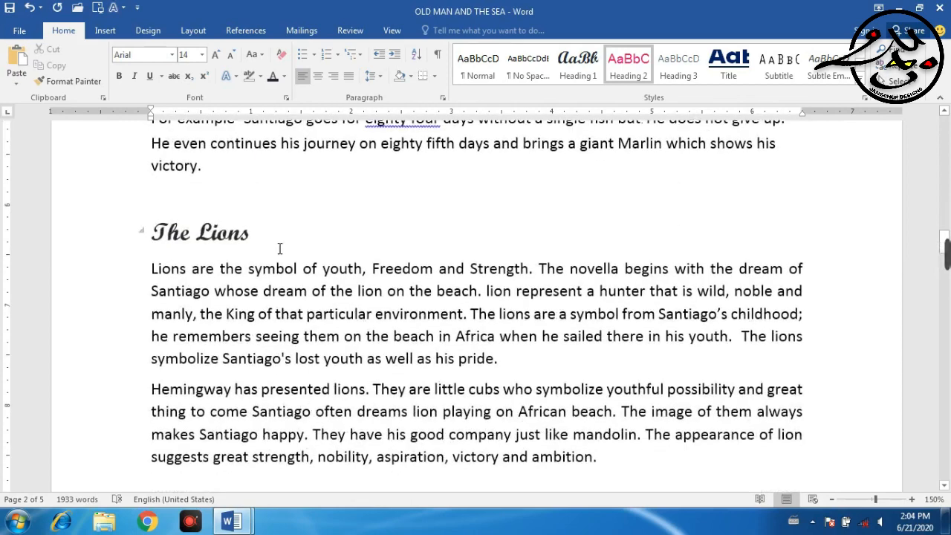
{"action": "left_click", "coordinate": [223, 236]}
{"action": "scroll", "coordinate": [223, 233], "scroll_direction": "down", "scroll_amount": 3}
{"action": "scroll", "coordinate": [228, 230], "scroll_direction": "up", "scroll_amount": 10}
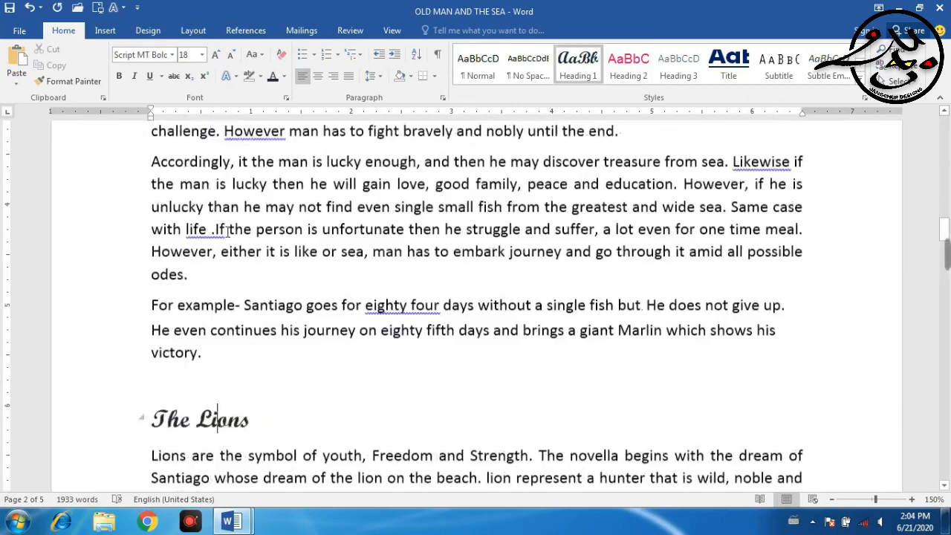
{"action": "scroll", "coordinate": [227, 232], "scroll_direction": "up", "scroll_amount": 12}
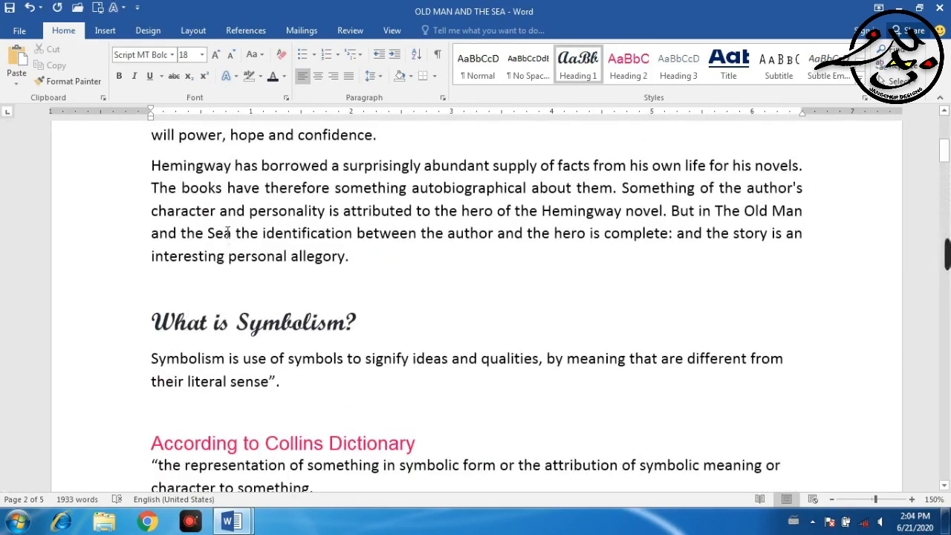
{"action": "scroll", "coordinate": [227, 231], "scroll_direction": "up", "scroll_amount": 7}
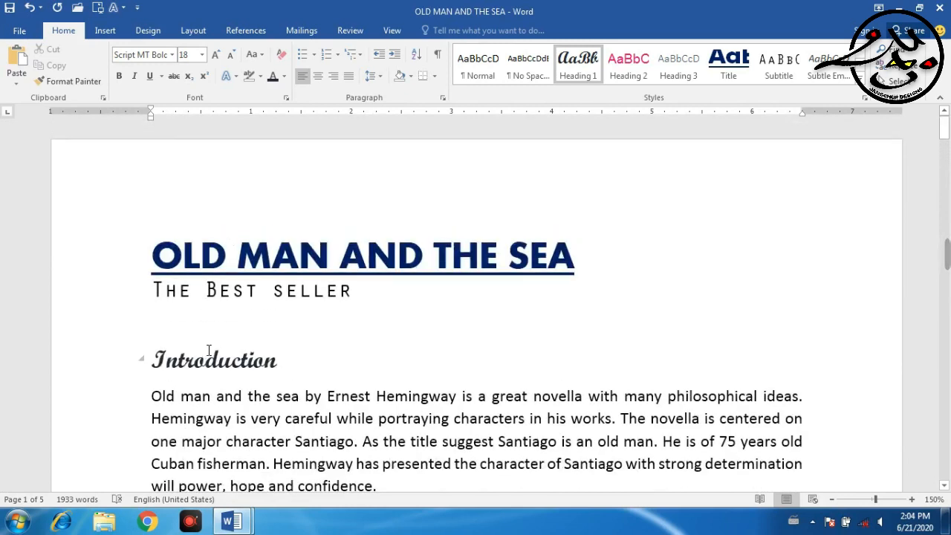
{"action": "right_click", "coordinate": [576, 72]}
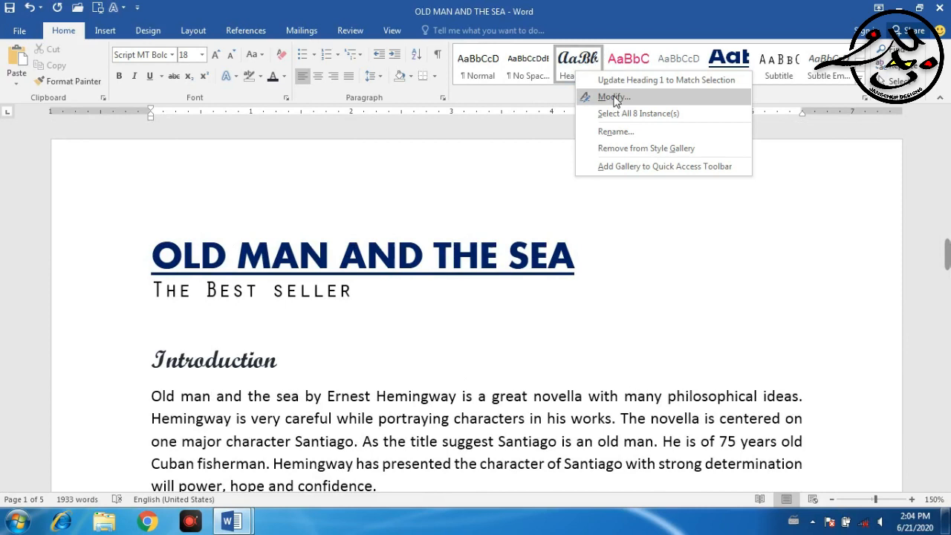
{"action": "left_click", "coordinate": [594, 280]}
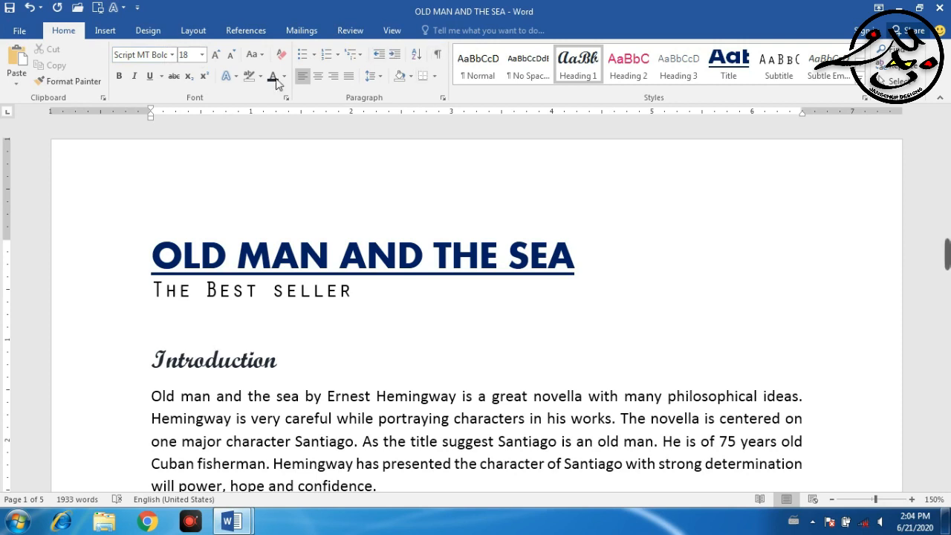
{"action": "right_click", "coordinate": [579, 71]}
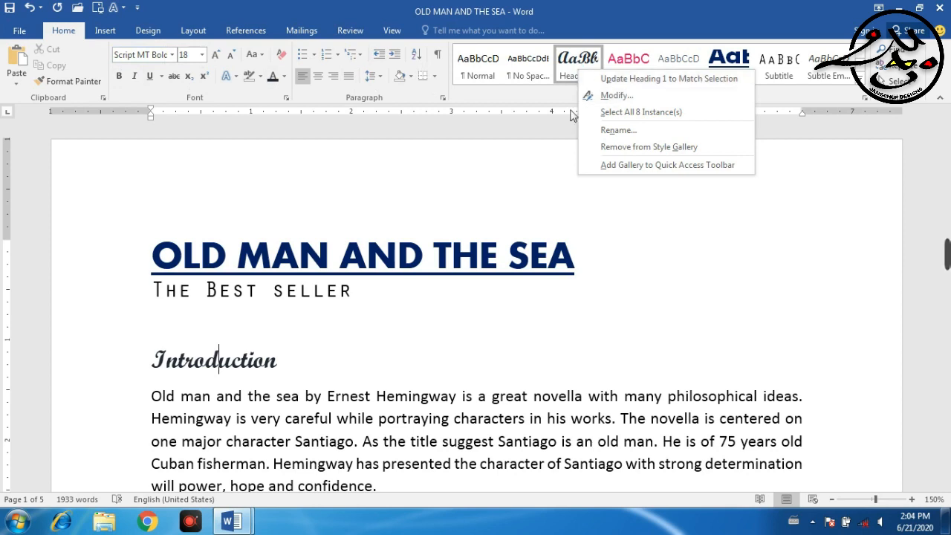
{"action": "left_click", "coordinate": [535, 138]}
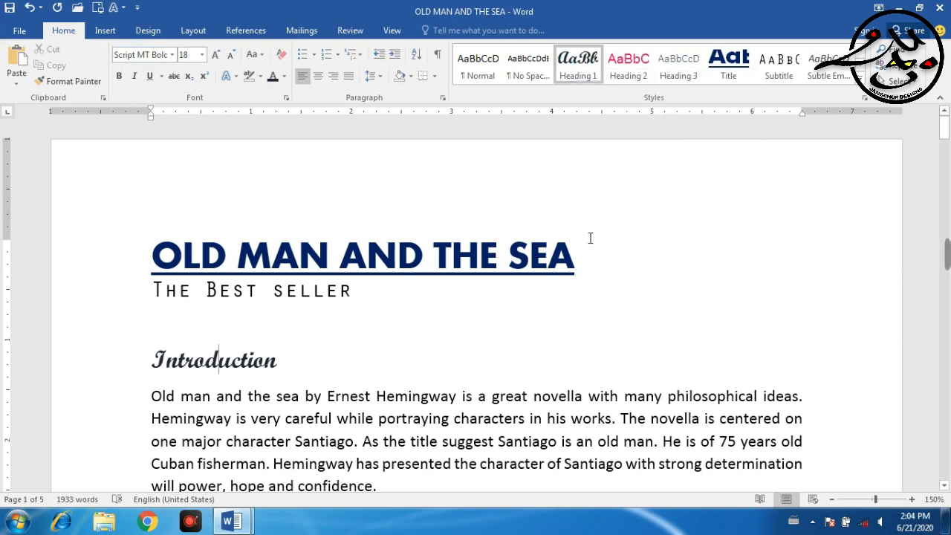
{"action": "scroll", "coordinate": [590, 238], "scroll_direction": "down", "scroll_amount": 3}
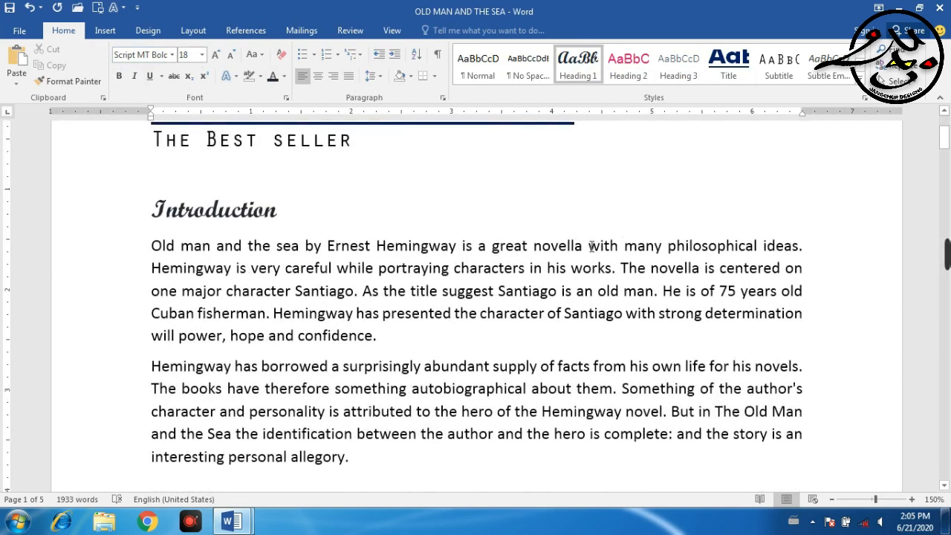
{"action": "scroll", "coordinate": [600, 246], "scroll_direction": "up", "scroll_amount": 3}
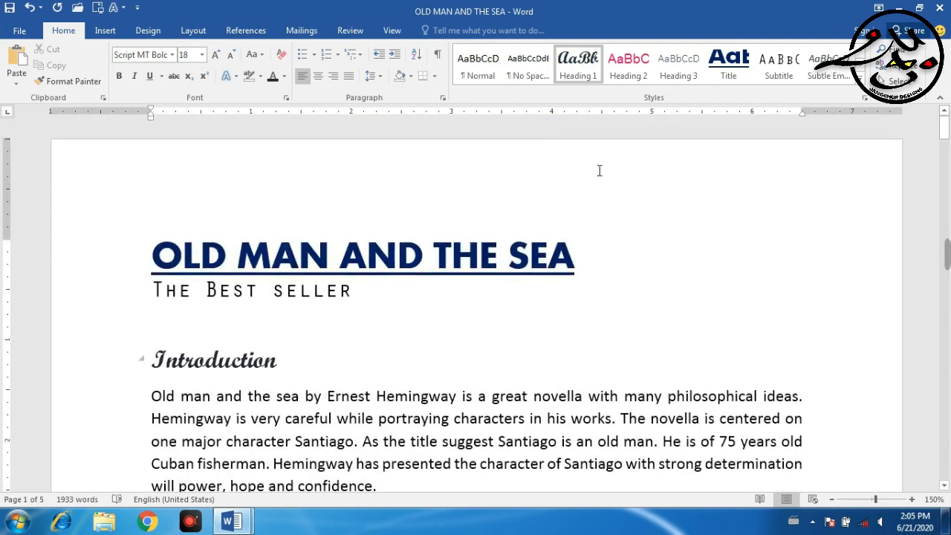
Inspect the Heading 1 style's settings in the Modify Style dialog, then close it without changes
{"action": "right_click", "coordinate": [588, 70]}
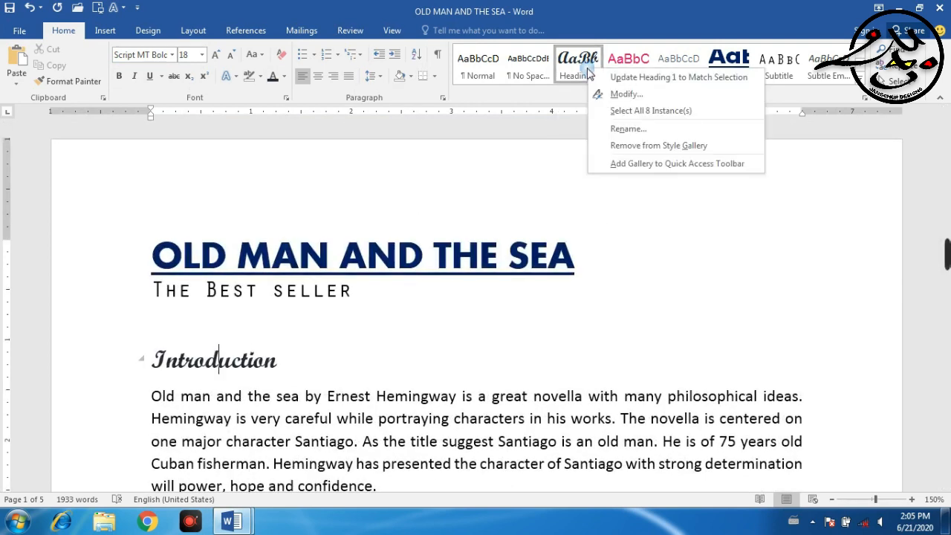
{"action": "left_click", "coordinate": [653, 92]}
{"action": "left_click_drag", "start_coordinate": [660, 97], "coordinate": [665, 44]}
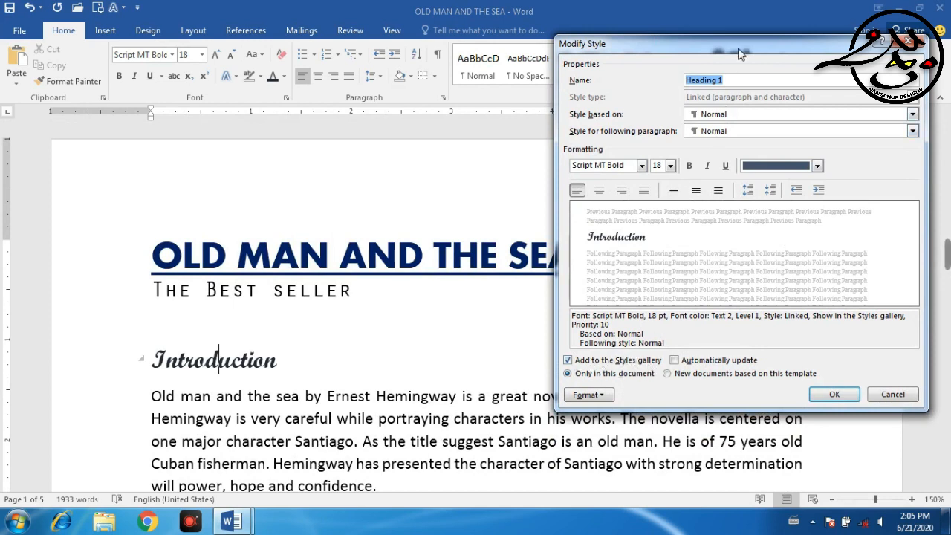
{"action": "left_click_drag", "start_coordinate": [741, 52], "coordinate": [747, 138]}
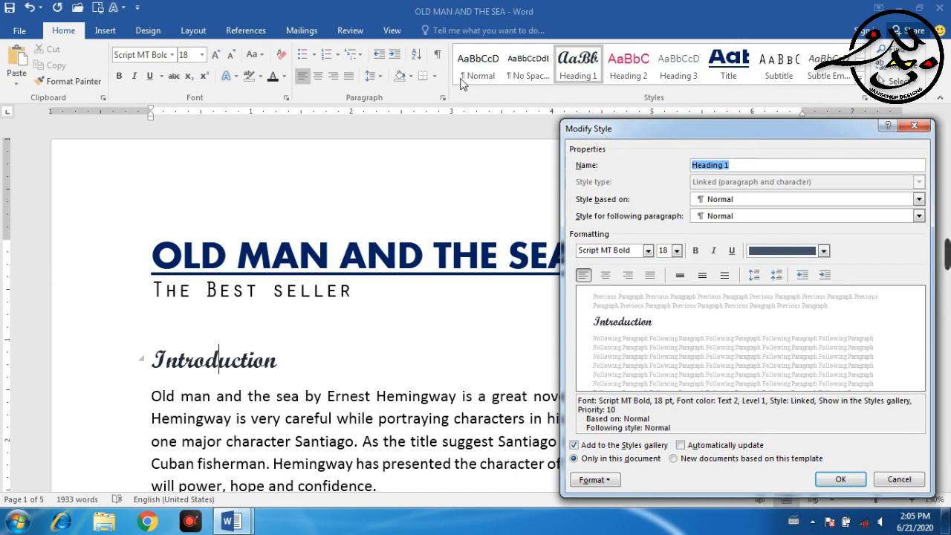
{"action": "left_click_drag", "start_coordinate": [806, 133], "coordinate": [804, 96]}
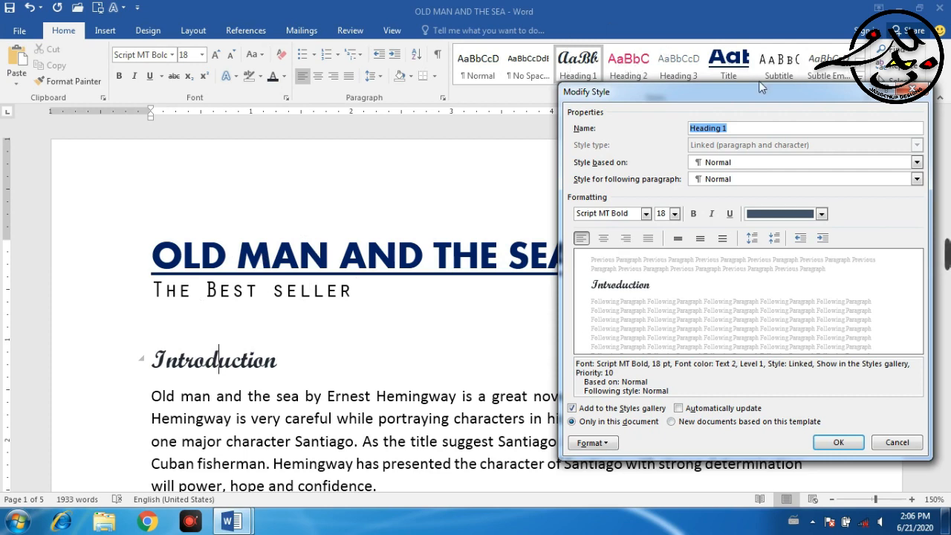
{"action": "left_click", "coordinate": [912, 88]}
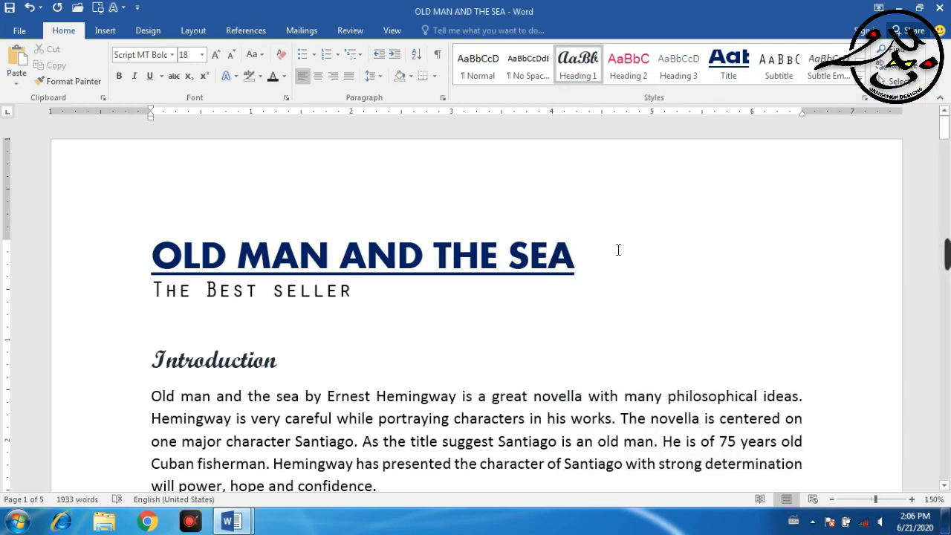
Create a new blank document and arrange its full-width window below the original document's style gallery for comparison
{"action": "key", "text": "ctrl+n"}
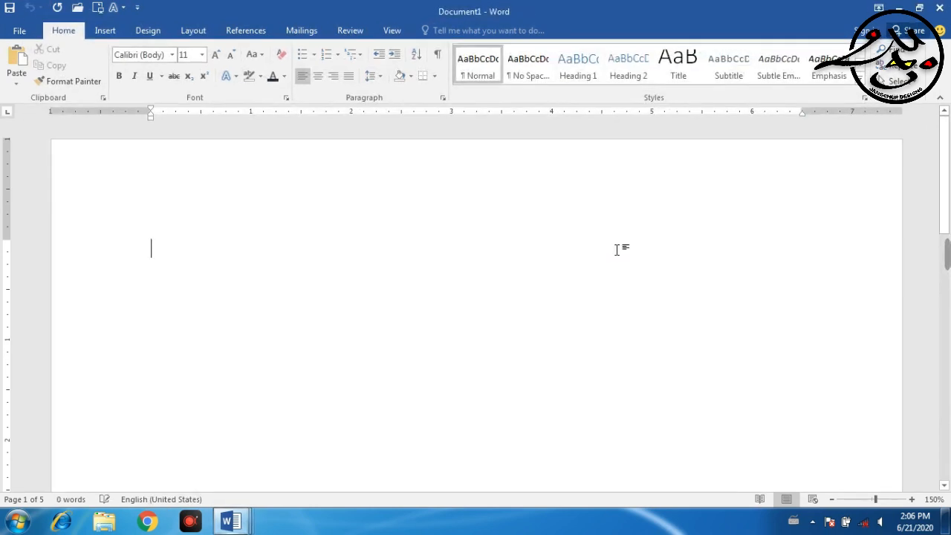
{"action": "left_click_drag", "start_coordinate": [702, 23], "coordinate": [672, 187]}
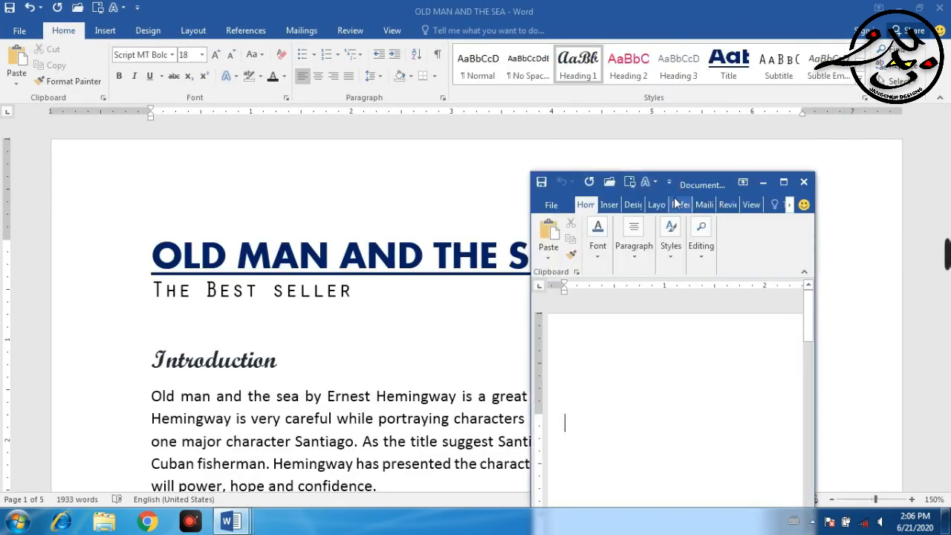
{"action": "left_click_drag", "start_coordinate": [814, 237], "coordinate": [945, 228]}
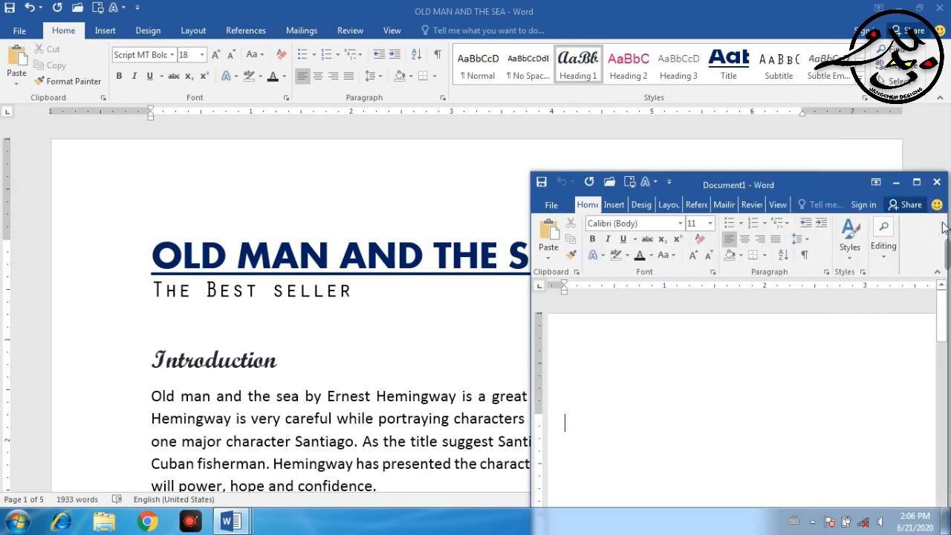
{"action": "left_click_drag", "start_coordinate": [401, 305], "coordinate": [2, 305]}
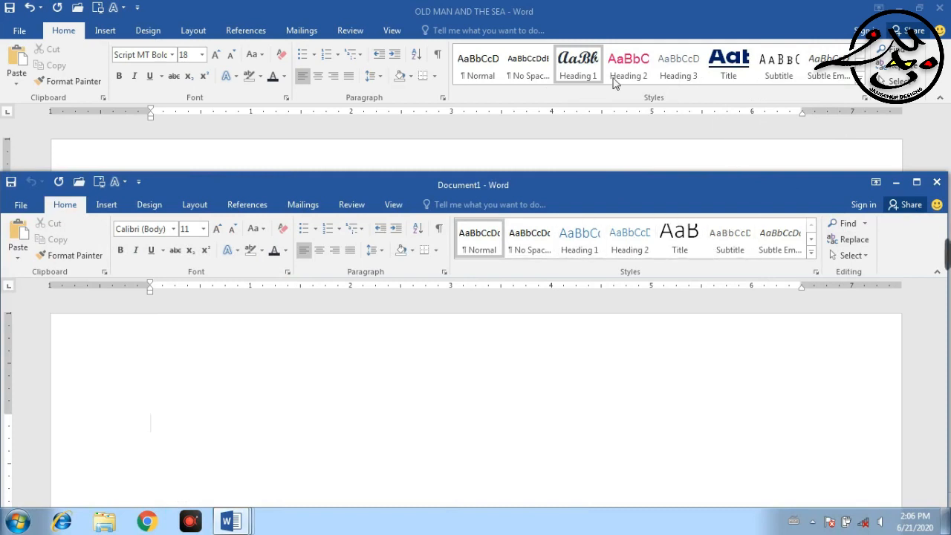
Close the blank comparison document and set the Heading 1 style to apply to new documents based on this template
{"action": "left_click", "coordinate": [936, 181]}
{"action": "right_click", "coordinate": [594, 69]}
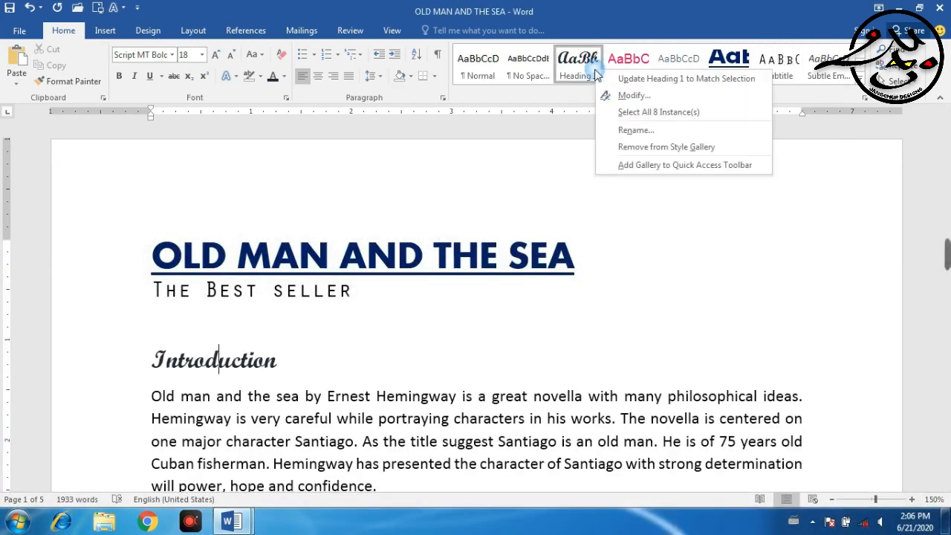
{"action": "left_click", "coordinate": [634, 100]}
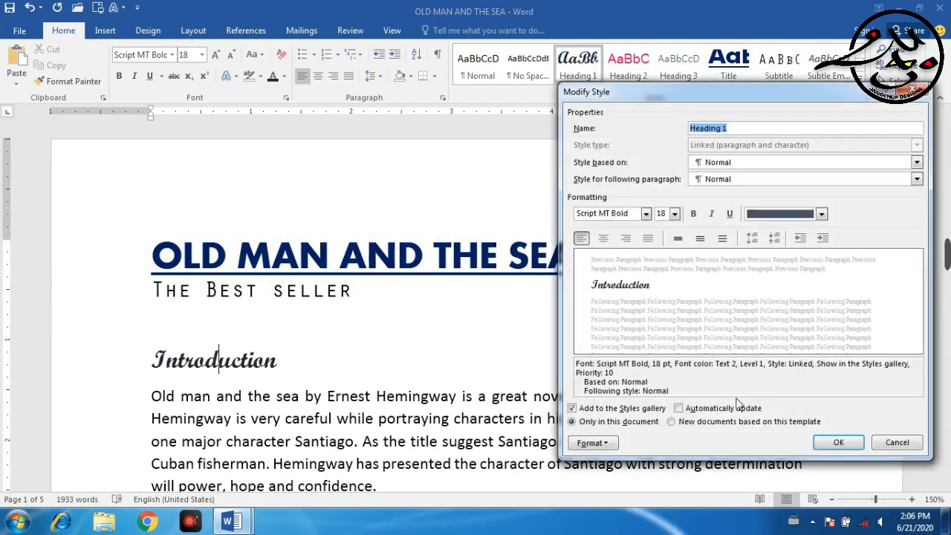
{"action": "left_click", "coordinate": [671, 421]}
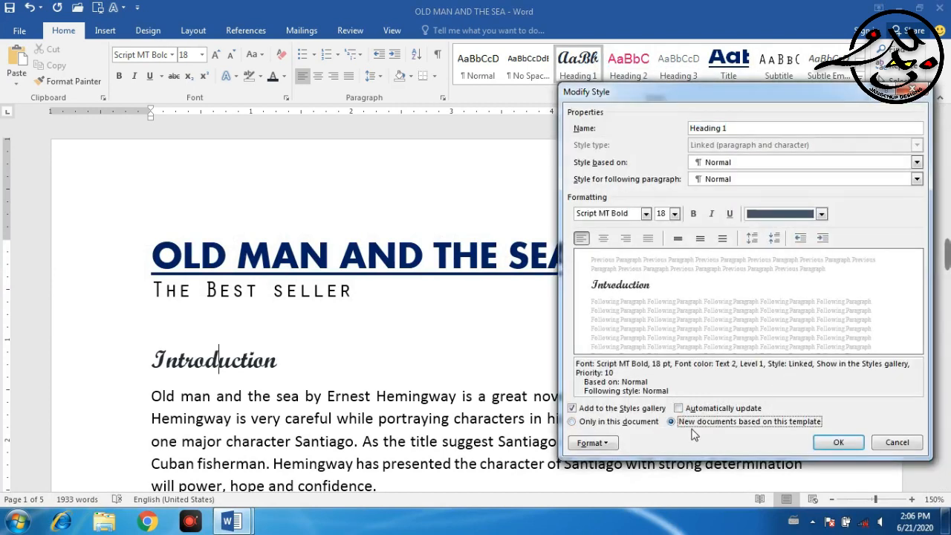
{"action": "left_click", "coordinate": [838, 444]}
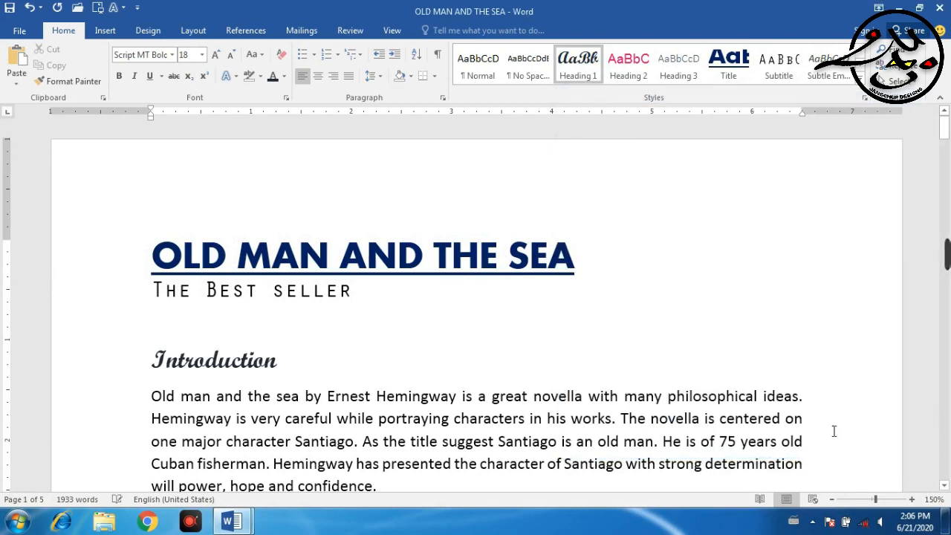
Create a new blank document, compare its Heading 1 style with the original document's style gallery, and close it
{"action": "key", "text": "ctrl+n"}
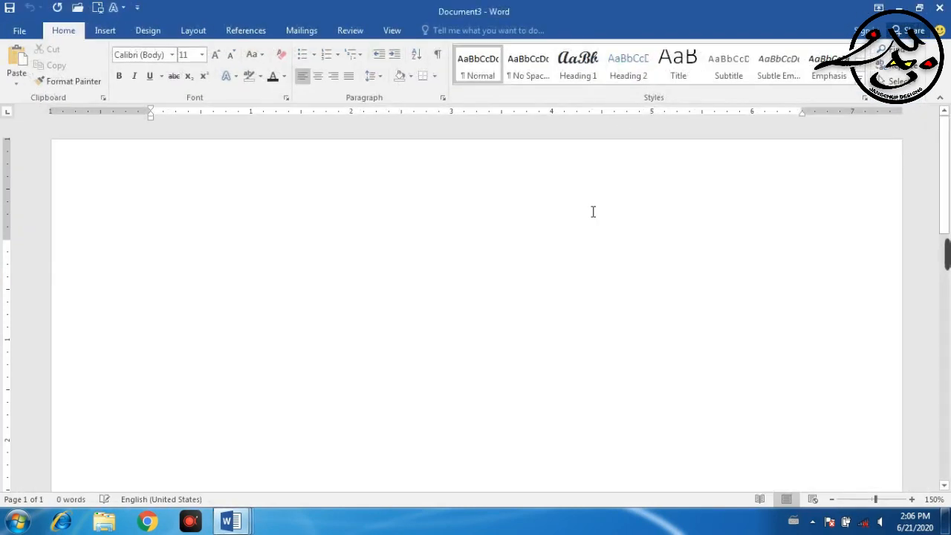
{"action": "double_click", "coordinate": [630, 12]}
{"action": "left_click_drag", "start_coordinate": [466, 297], "coordinate": [6, 297]}
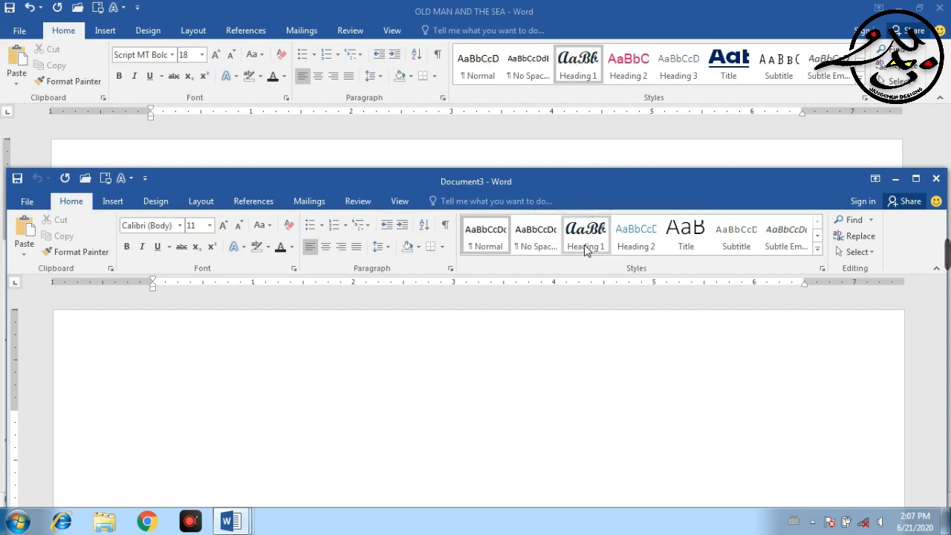
{"action": "left_click", "coordinate": [937, 179]}
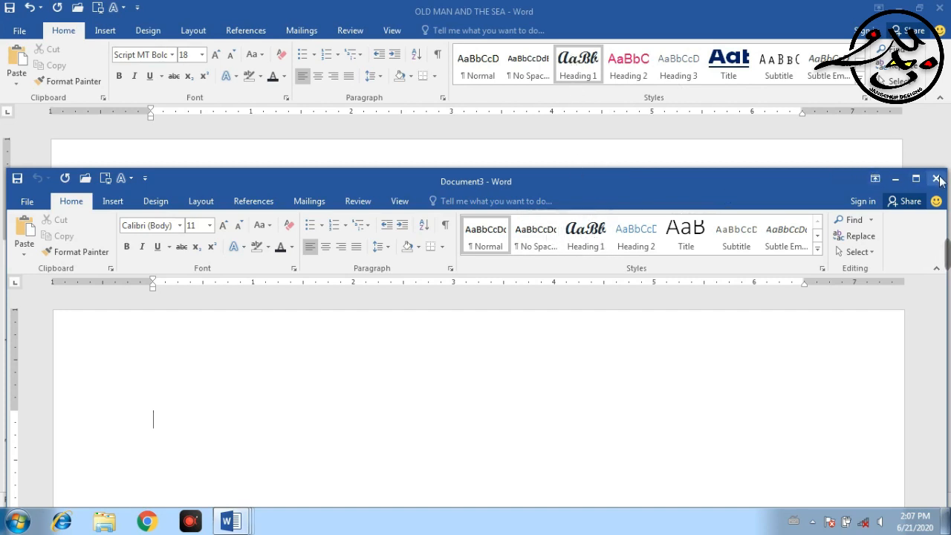
Open the font settings of the Heading 1 style for modification and set the font color to red
{"action": "right_click", "coordinate": [566, 79]}
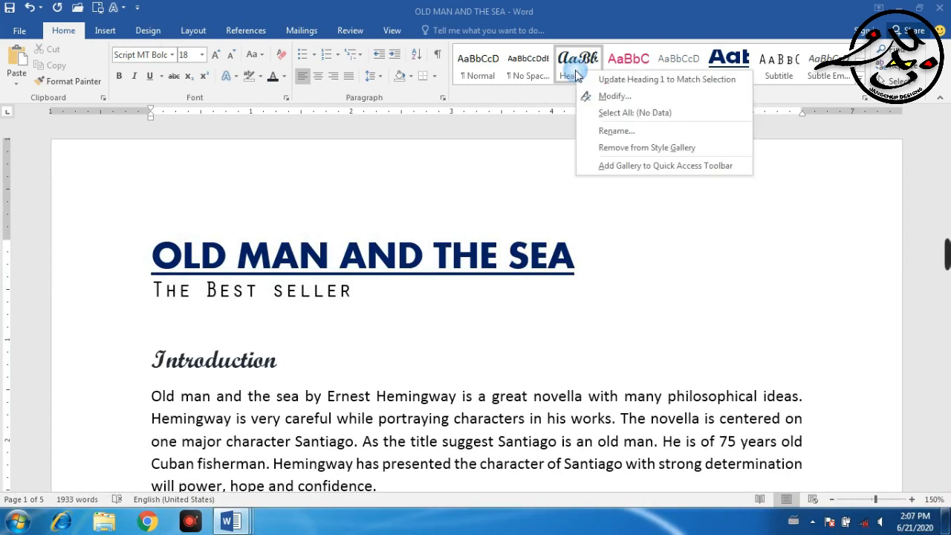
{"action": "left_click", "coordinate": [614, 97]}
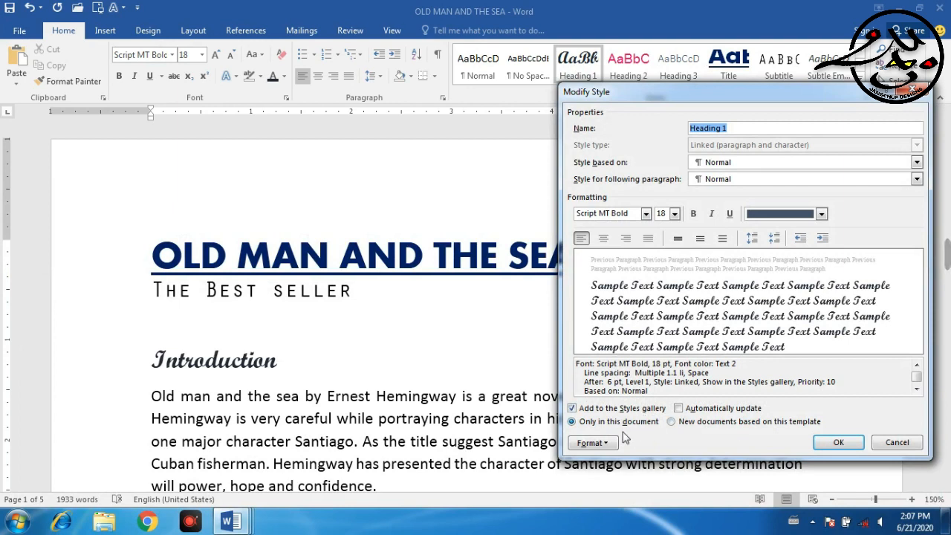
{"action": "left_click", "coordinate": [607, 443]}
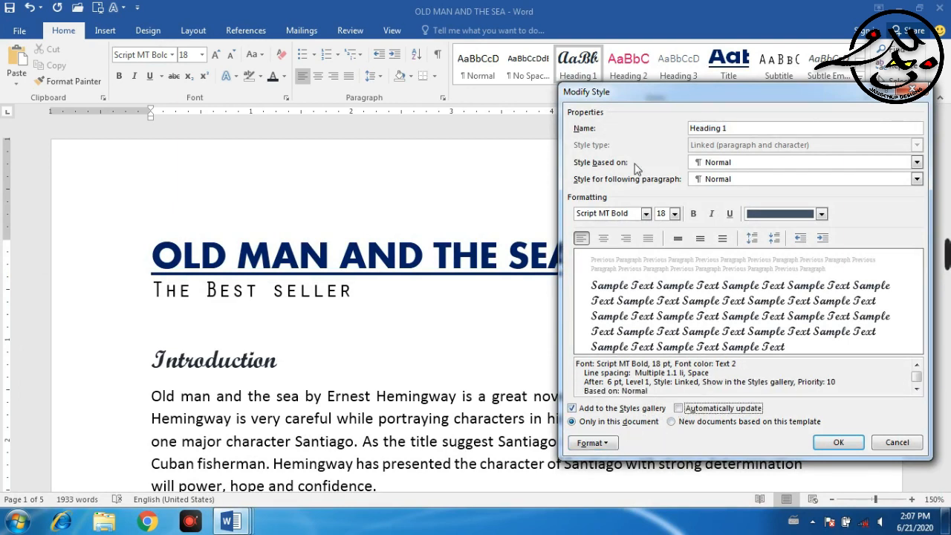
{"action": "left_click", "coordinate": [612, 444]}
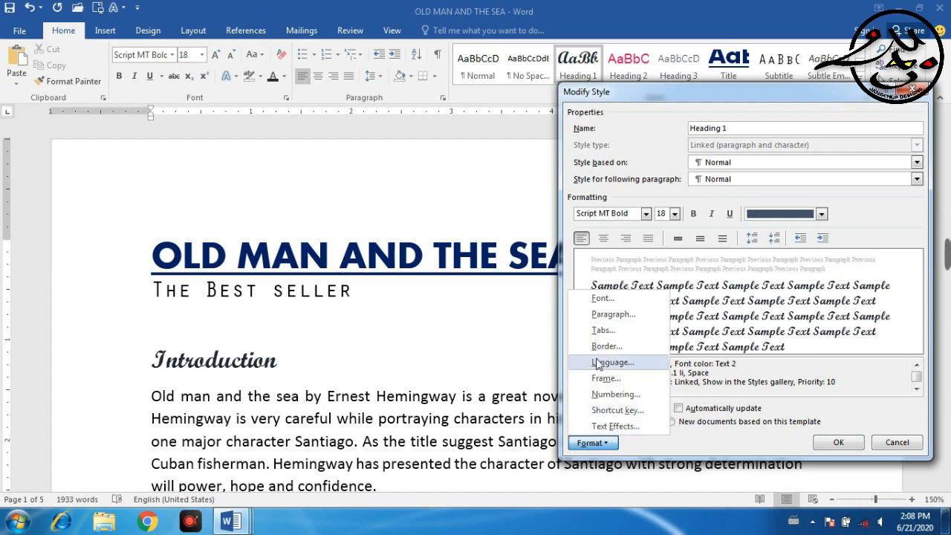
{"action": "left_click", "coordinate": [594, 299]}
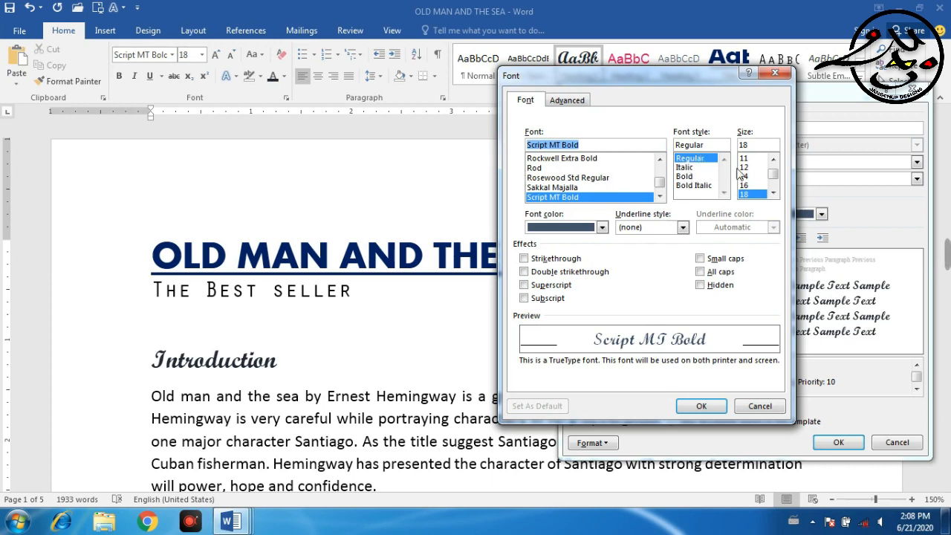
{"action": "left_click", "coordinate": [602, 228]}
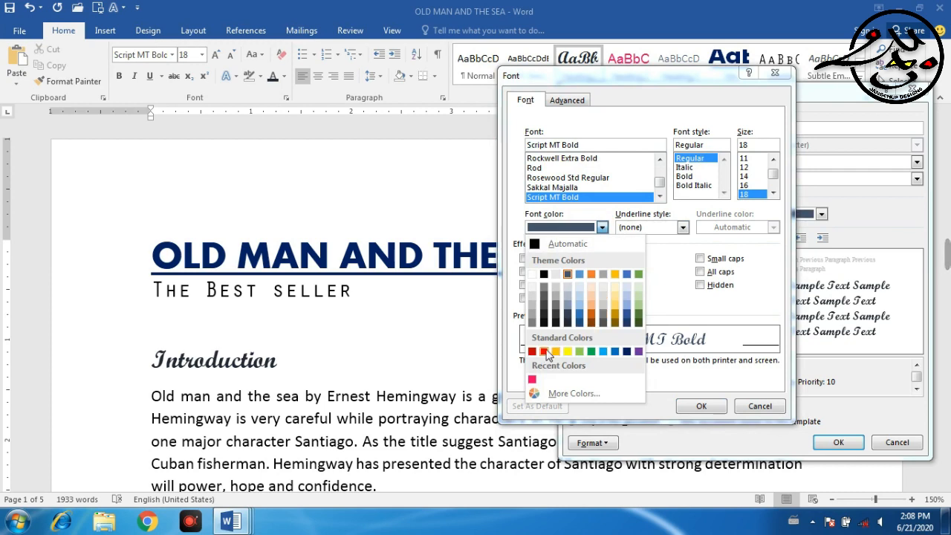
{"action": "left_click", "coordinate": [543, 352]}
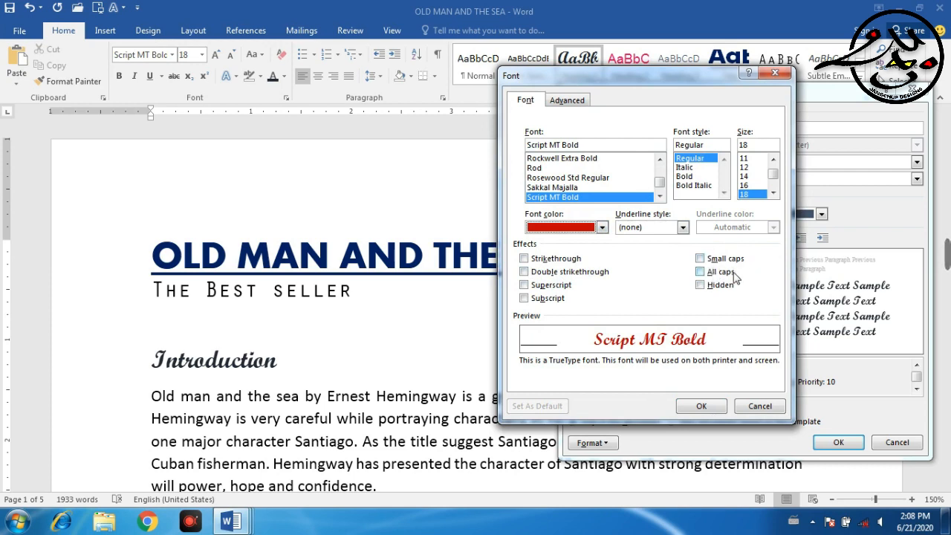
Try the All caps, Strikethrough and Hidden font effects for the Heading 1 style
{"action": "left_click", "coordinate": [699, 272]}
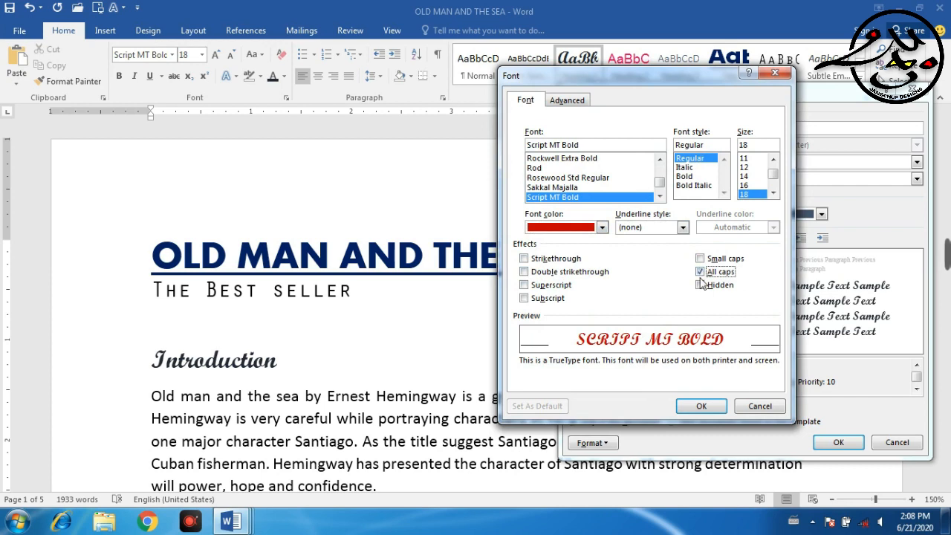
{"action": "left_click", "coordinate": [701, 273]}
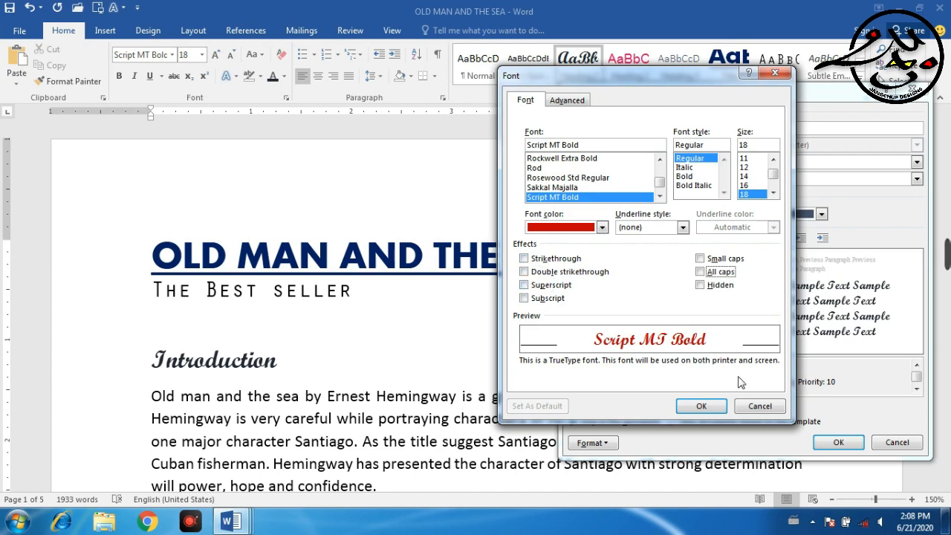
{"action": "left_click", "coordinate": [523, 259]}
{"action": "left_click", "coordinate": [522, 259]}
{"action": "left_click", "coordinate": [699, 284]}
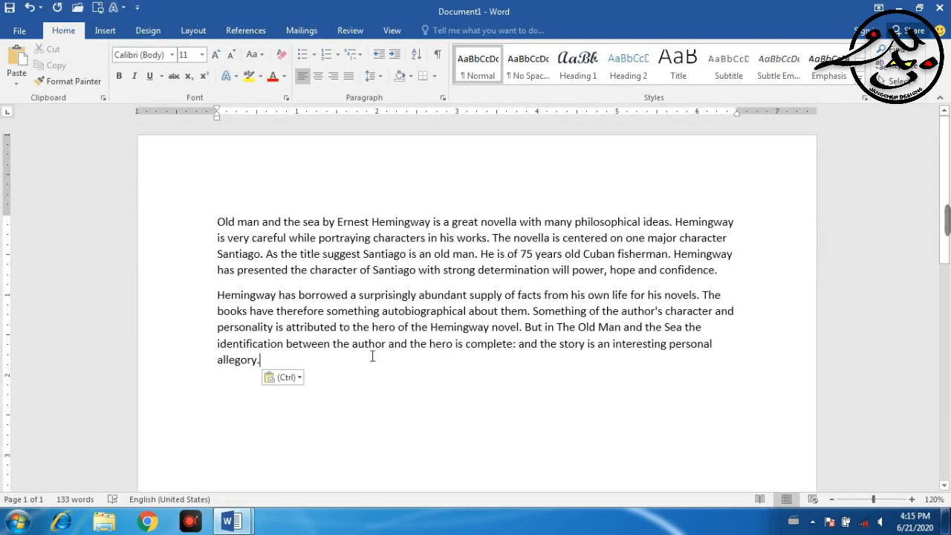
Apply the Heading 1 style to both pasted paragraphs about Hemingway's novella in Document1
{"action": "left_click_drag", "start_coordinate": [363, 354], "coordinate": [202, 220]}
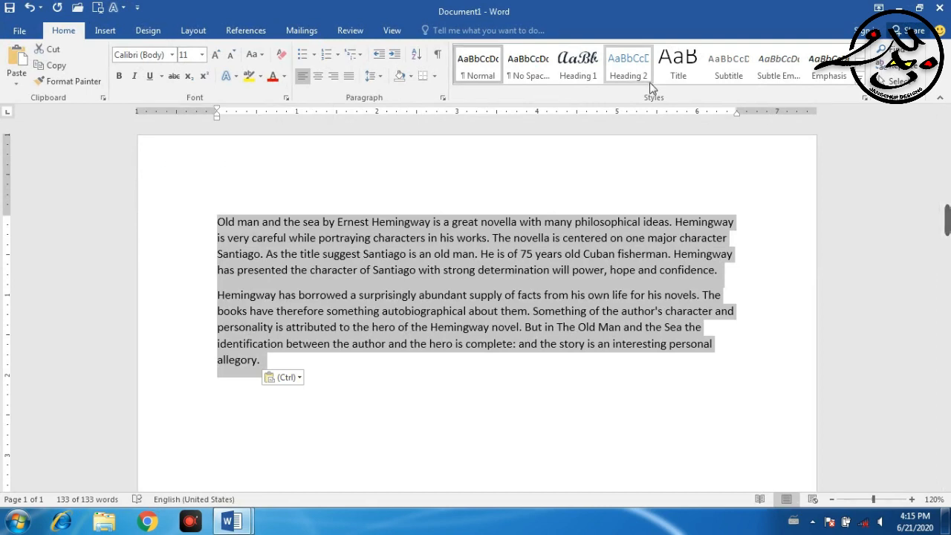
{"action": "left_click", "coordinate": [629, 78]}
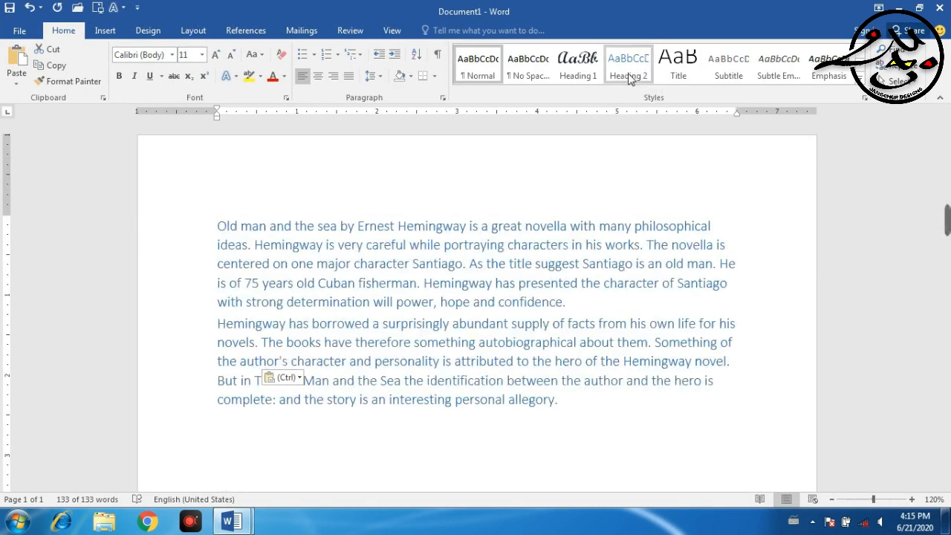
{"action": "left_click", "coordinate": [580, 68]}
{"action": "left_click", "coordinate": [579, 68]}
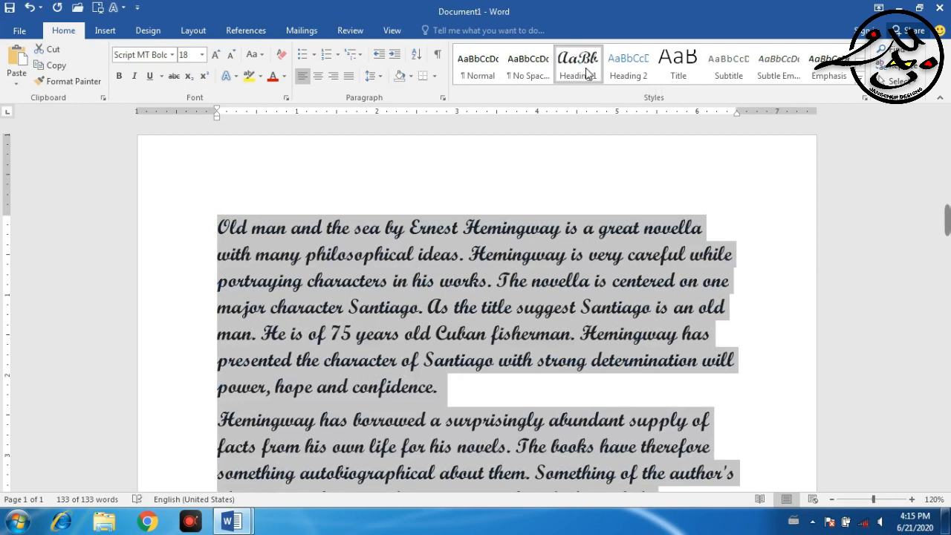
Modify the Heading 1 style's font to use the Hidden effect, keeping it only in this document
{"action": "right_click", "coordinate": [586, 73]}
{"action": "left_click", "coordinate": [618, 91]}
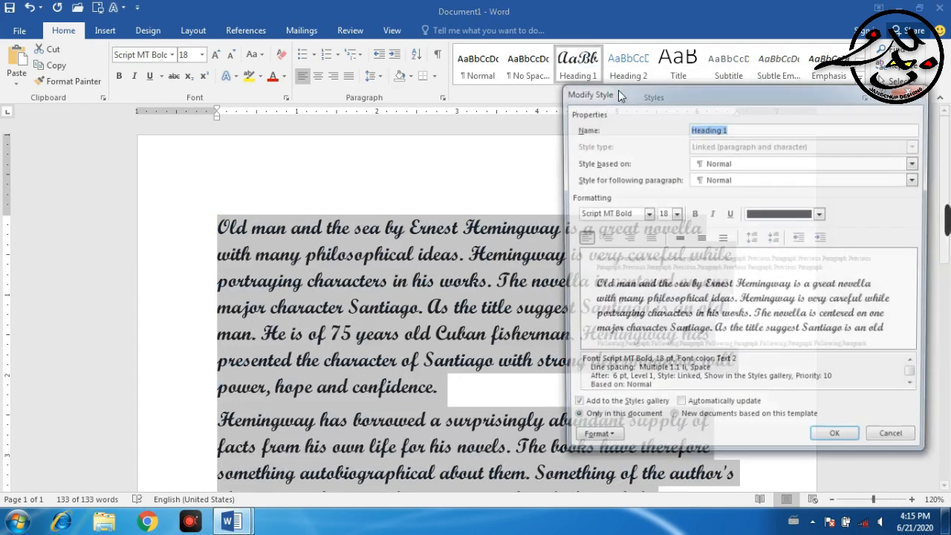
{"action": "left_click", "coordinate": [592, 442]}
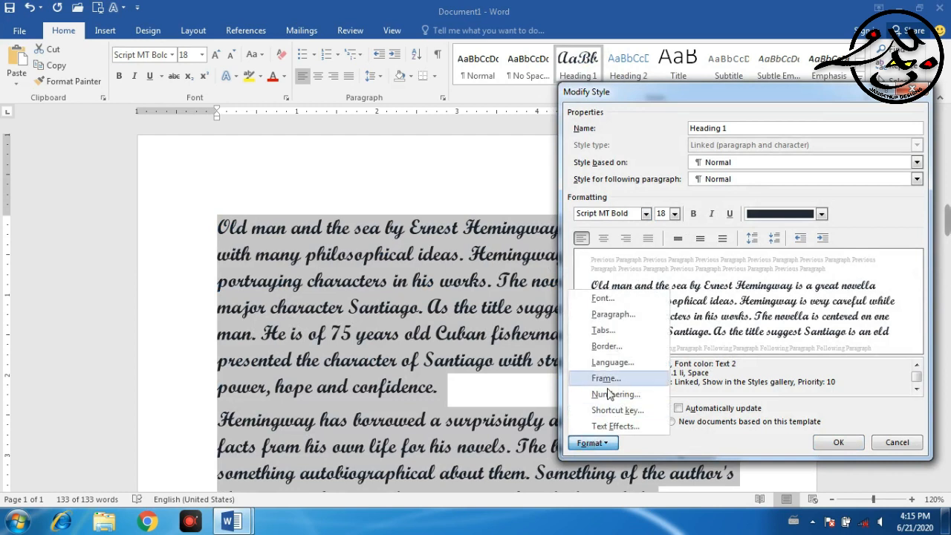
{"action": "left_click", "coordinate": [603, 298]}
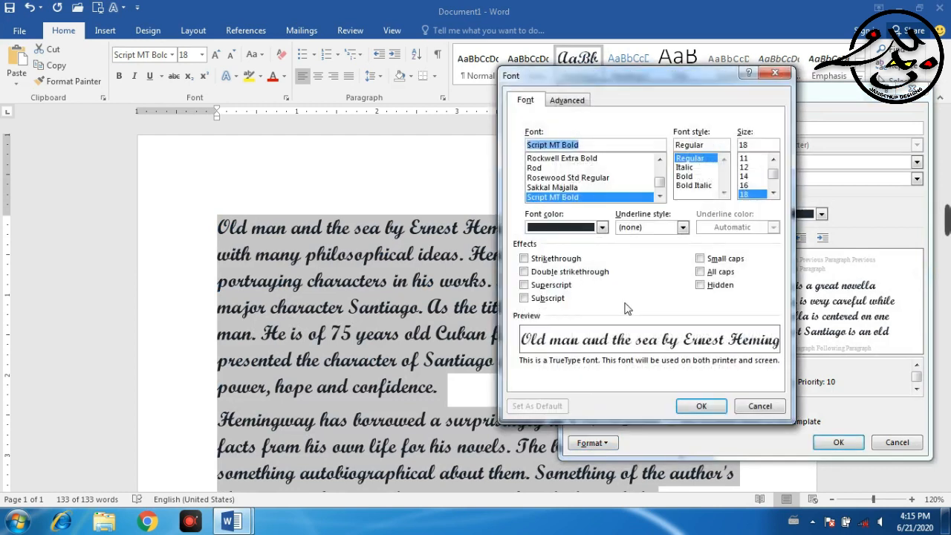
{"action": "left_click", "coordinate": [701, 285]}
{"action": "left_click", "coordinate": [704, 406]}
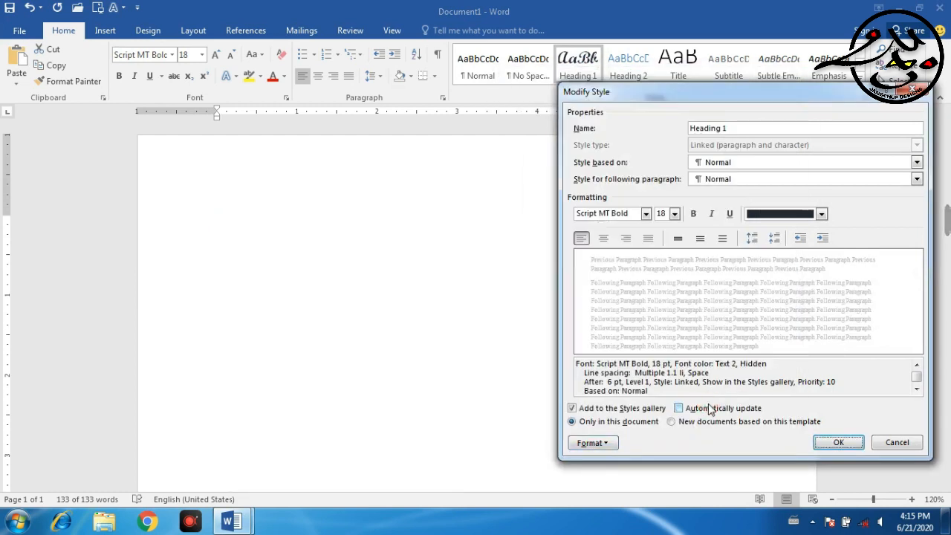
{"action": "left_click", "coordinate": [838, 441]}
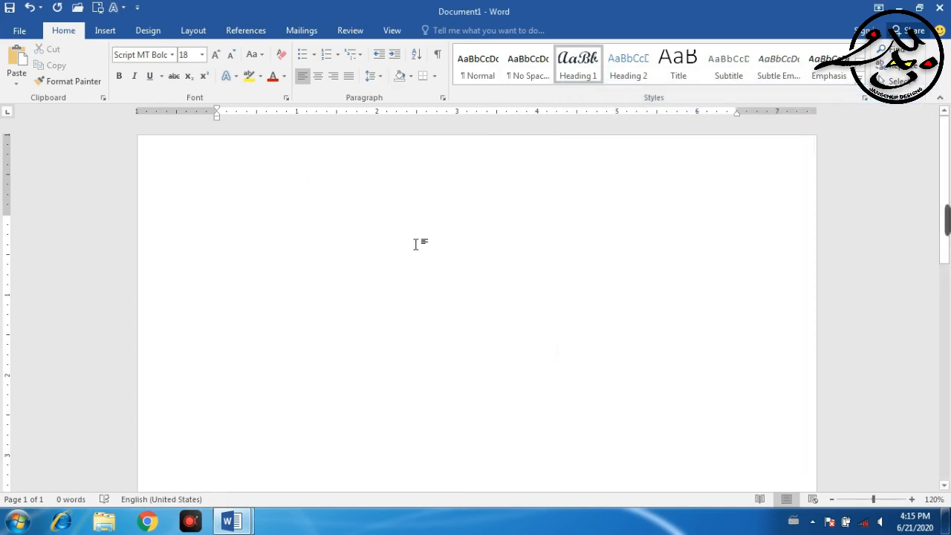
Save the document to the Desktop as "hidden 123"
{"action": "left_click", "coordinate": [20, 31]}
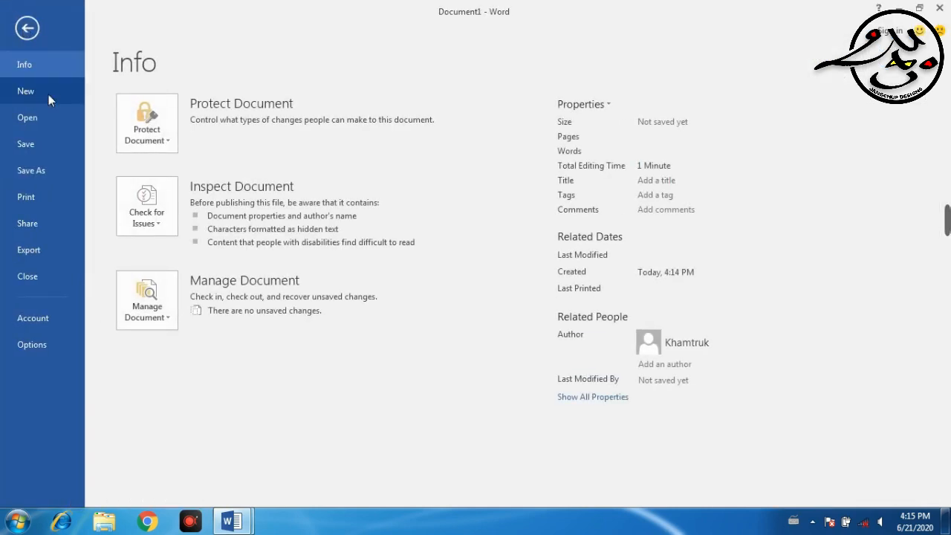
{"action": "left_click", "coordinate": [59, 173]}
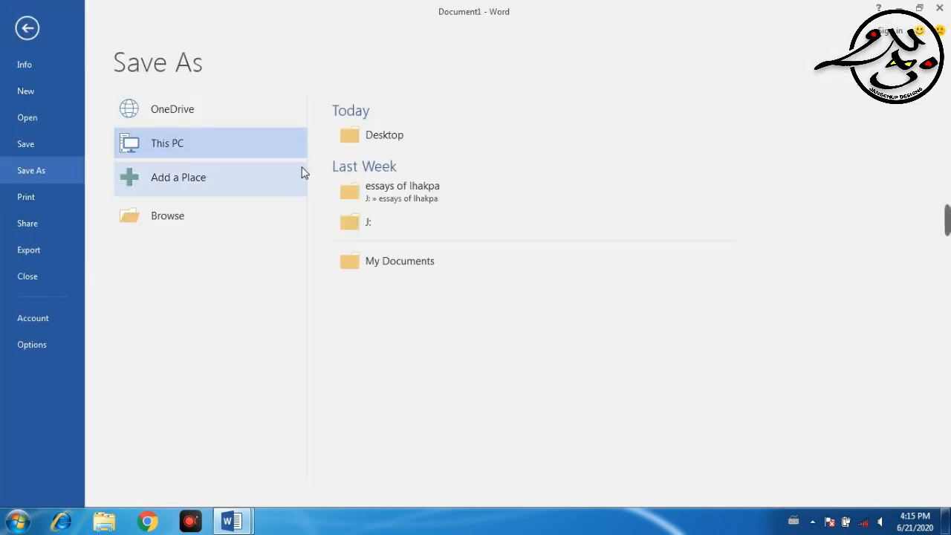
{"action": "left_click", "coordinate": [372, 141]}
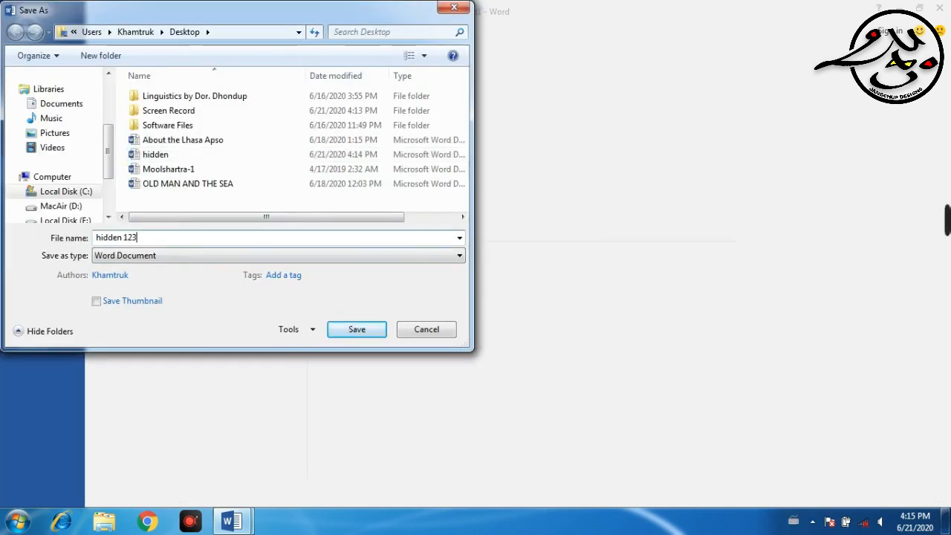
{"action": "type", "text": "123"}
{"action": "left_click", "coordinate": [355, 329]}
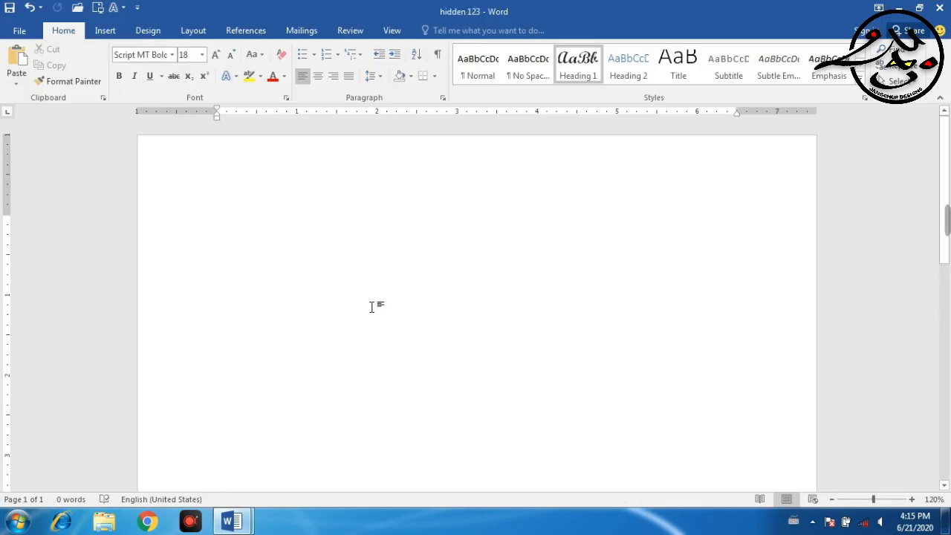
Close "hidden 123", close the "hidden" document without saving its changes, and reopen "hidden 123" from the desktop
{"action": "left_click", "coordinate": [940, 7]}
{"action": "left_click", "coordinate": [940, 8]}
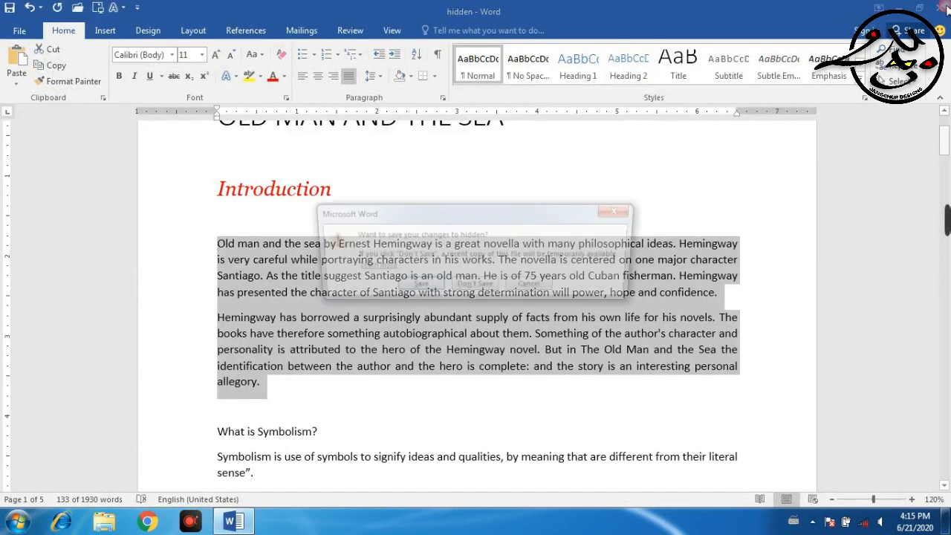
{"action": "left_click", "coordinate": [463, 289]}
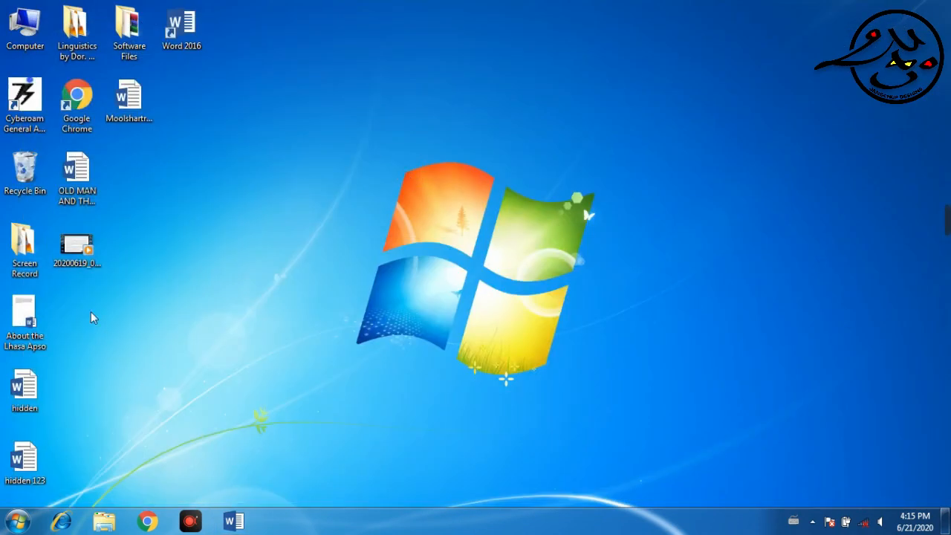
{"action": "double_click", "coordinate": [30, 463]}
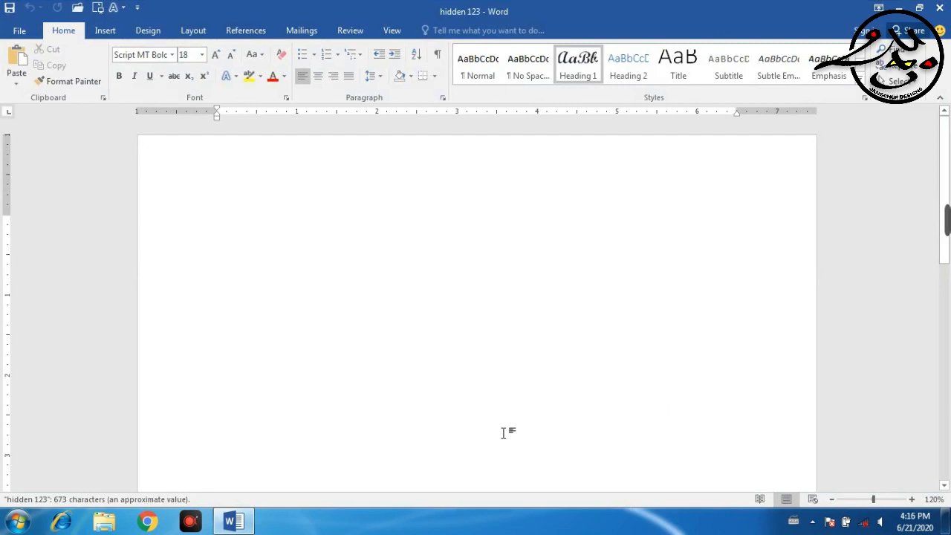
Examine the page of "hidden 123" for text from top to bottom and as a whole page at 40% zoom
{"action": "right_click", "coordinate": [418, 270]}
{"action": "double_click", "coordinate": [342, 233]}
{"action": "left_click", "coordinate": [324, 268]}
{"action": "scroll", "coordinate": [614, 330], "scroll_direction": "down", "scroll_amount": 4}
{"action": "scroll", "coordinate": [614, 330], "scroll_direction": "down", "scroll_amount": 2}
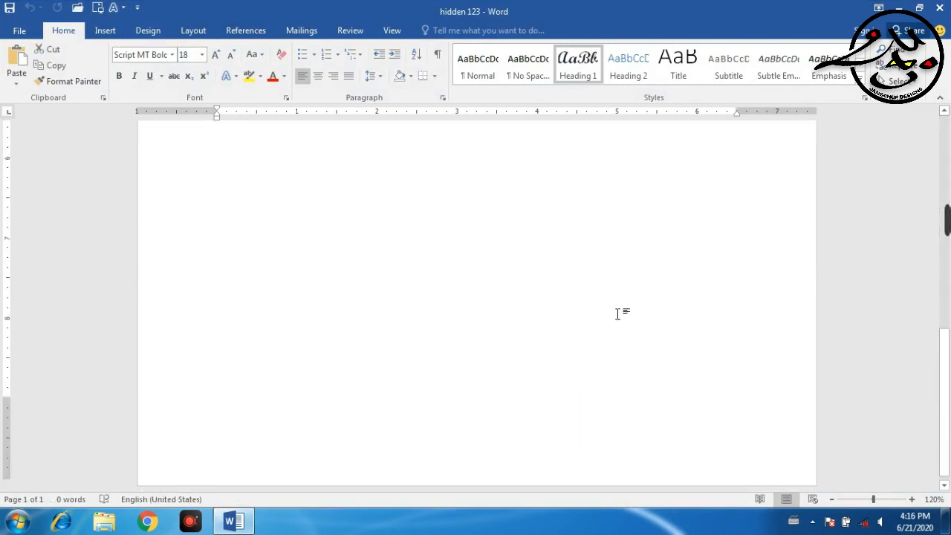
{"action": "left_click", "coordinate": [833, 499]}
{"action": "left_click", "coordinate": [832, 499]}
{"action": "left_click", "coordinate": [832, 500]}
{"action": "left_click", "coordinate": [833, 500]}
{"action": "left_click", "coordinate": [832, 499]}
{"action": "left_click", "coordinate": [832, 500]}
{"action": "left_click", "coordinate": [832, 500]}
{"action": "left_click", "coordinate": [832, 500]}
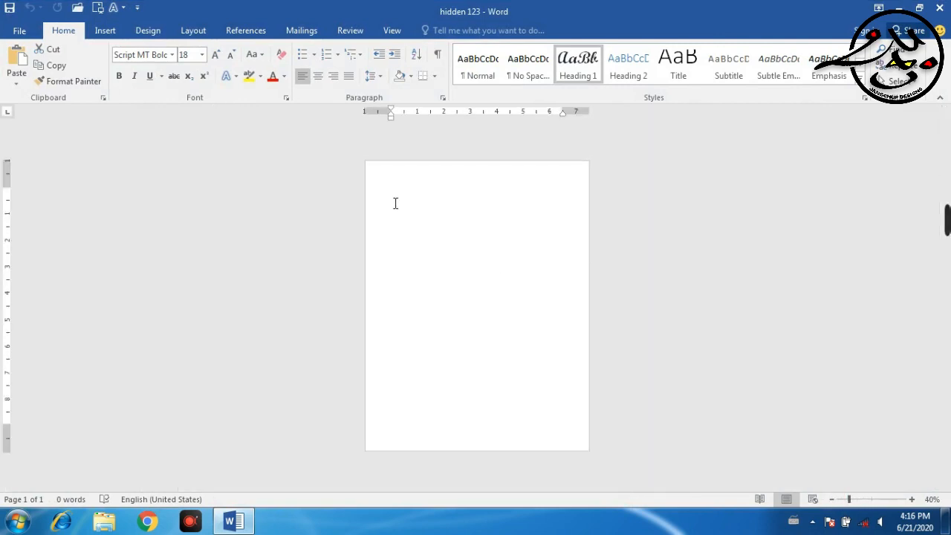
Modify the Heading 1 style's font to turn off the Hidden effect, keeping the change only in this document, and deselect the text
{"action": "left_click", "coordinate": [459, 222]}
{"action": "right_click", "coordinate": [578, 77]}
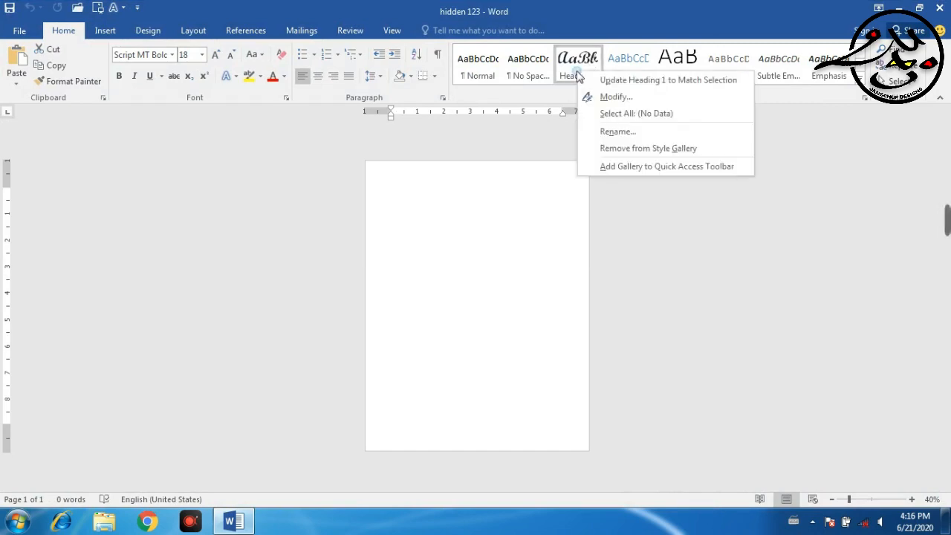
{"action": "left_click", "coordinate": [624, 104]}
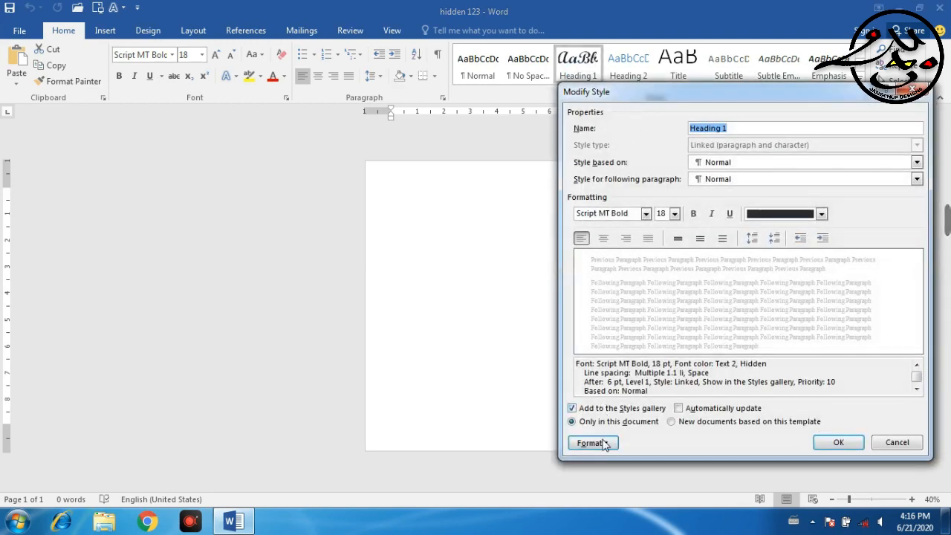
{"action": "left_click", "coordinate": [603, 443]}
{"action": "left_click", "coordinate": [617, 300]}
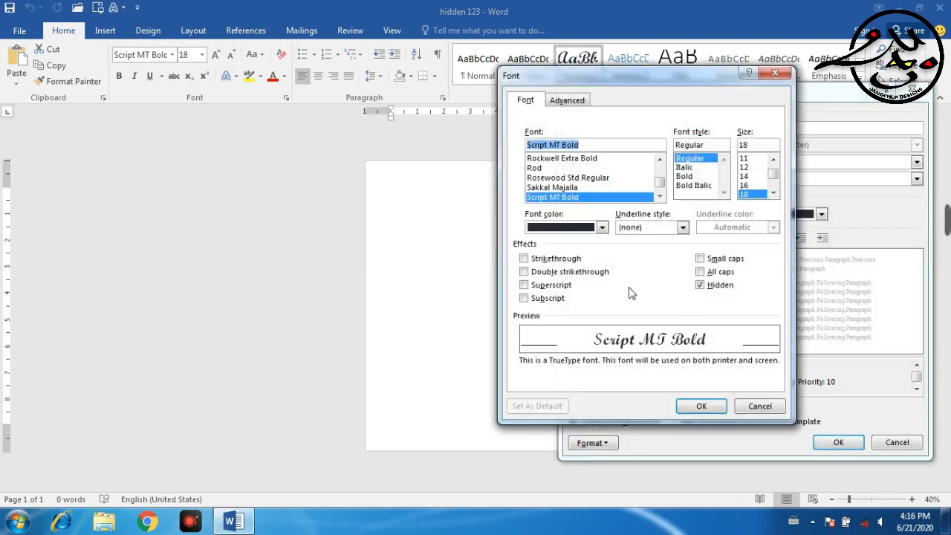
{"action": "left_click", "coordinate": [700, 284]}
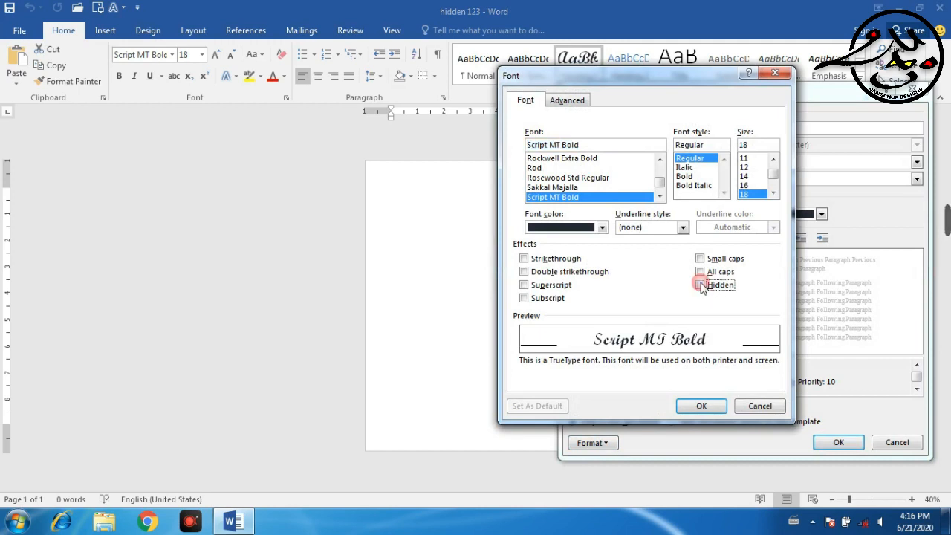
{"action": "left_click", "coordinate": [702, 406]}
{"action": "left_click", "coordinate": [817, 443]}
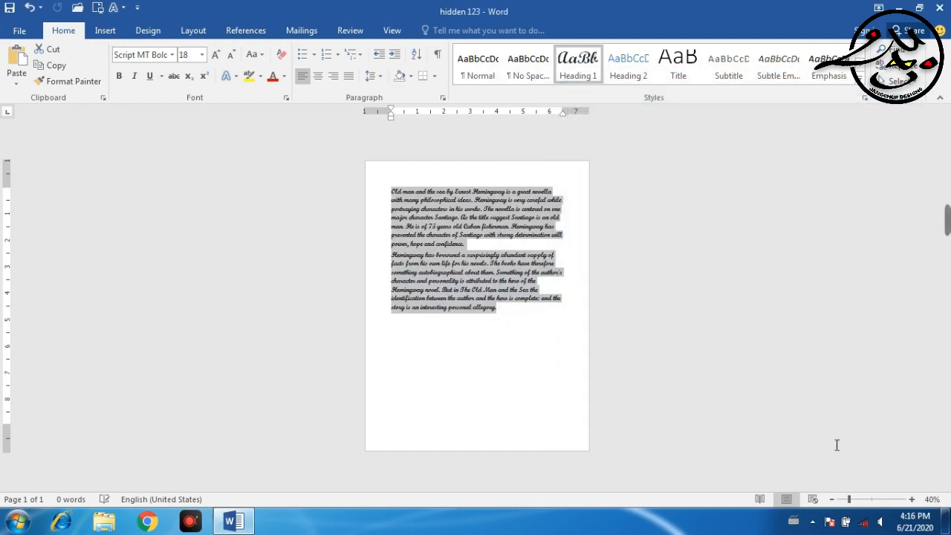
{"action": "left_click", "coordinate": [530, 291]}
Examine both paragraphs of "hidden 123" from top to bottom at 110% zoom
{"action": "scroll", "coordinate": [622, 269], "scroll_direction": "up", "scroll_amount": 7, "text": "ctrl"}
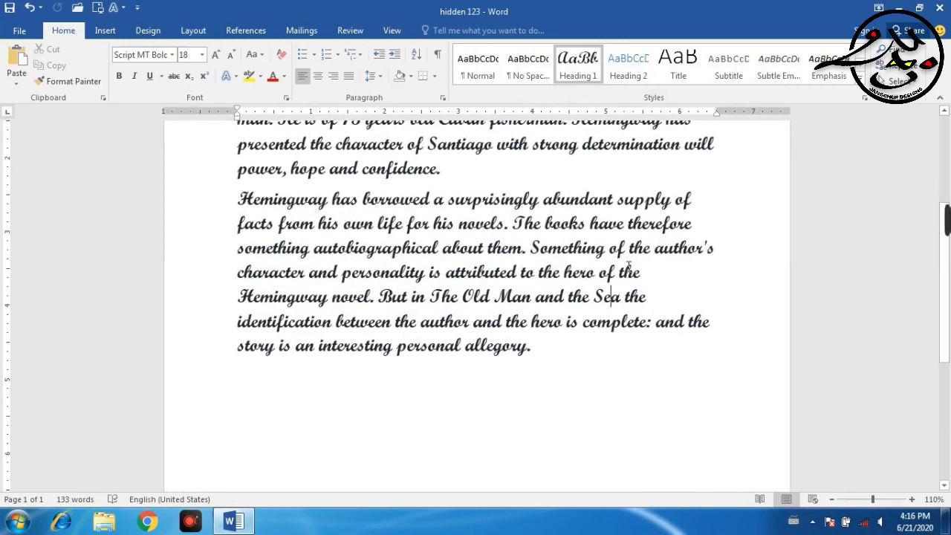
{"action": "scroll", "coordinate": [628, 268], "scroll_direction": "up", "scroll_amount": 4}
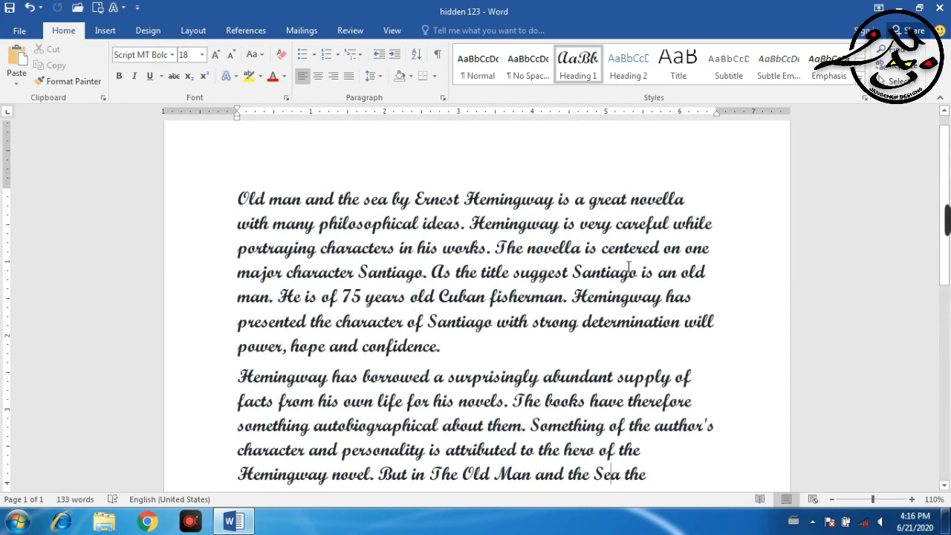
{"action": "scroll", "coordinate": [628, 268], "scroll_direction": "down", "scroll_amount": 3}
{"action": "scroll", "coordinate": [629, 266], "scroll_direction": "up", "scroll_amount": 3}
{"action": "scroll", "coordinate": [632, 265], "scroll_direction": "down", "scroll_amount": 3}
{"action": "scroll", "coordinate": [633, 266], "scroll_direction": "down", "scroll_amount": 3}
{"action": "scroll", "coordinate": [632, 266], "scroll_direction": "up", "scroll_amount": 5}
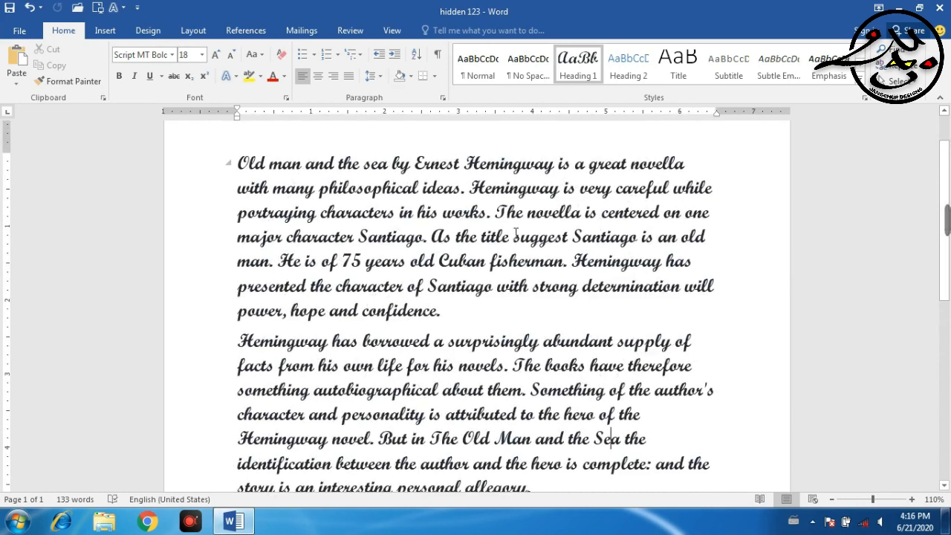
{"action": "scroll", "coordinate": [515, 233], "scroll_direction": "down", "scroll_amount": 3}
{"action": "scroll", "coordinate": [564, 223], "scroll_direction": "up", "scroll_amount": 3}
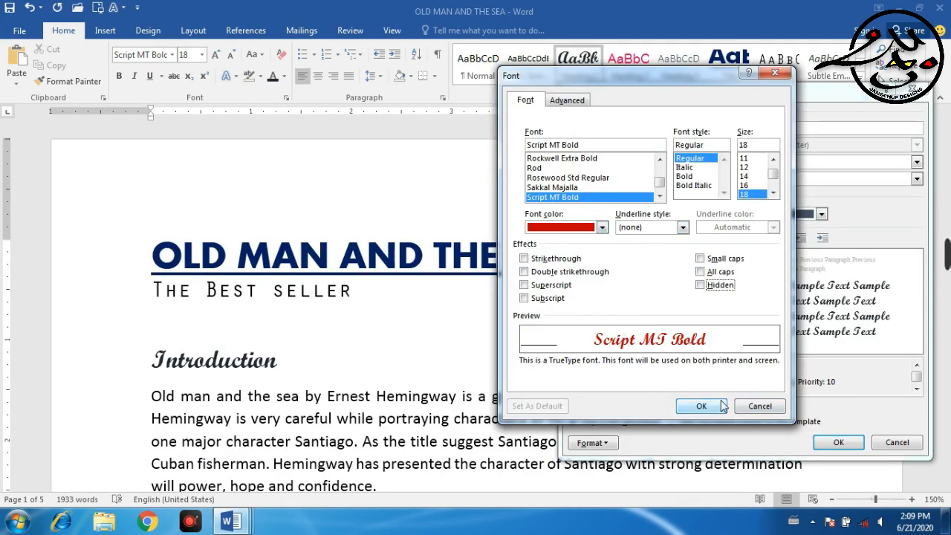
Dismiss the font settings in "OLD MAN AND THE SEA" and review the Heading 1 style's paragraph alignment and outline level choices without changing them
{"action": "left_click", "coordinate": [758, 406]}
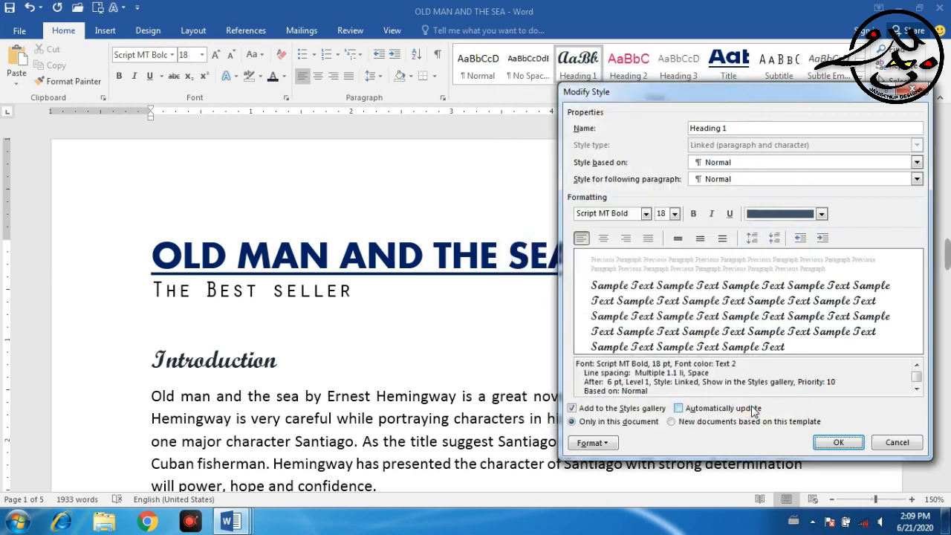
{"action": "left_click", "coordinate": [588, 442]}
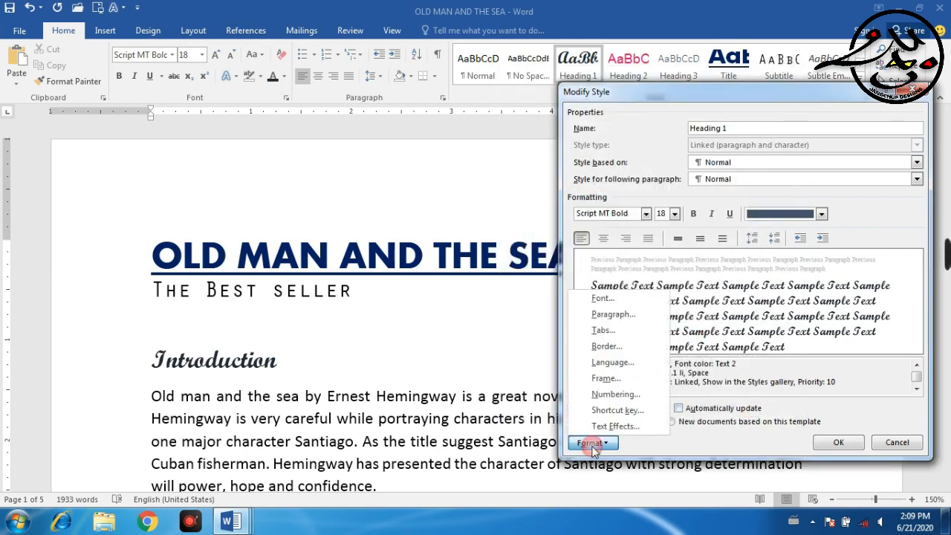
{"action": "left_click", "coordinate": [612, 316]}
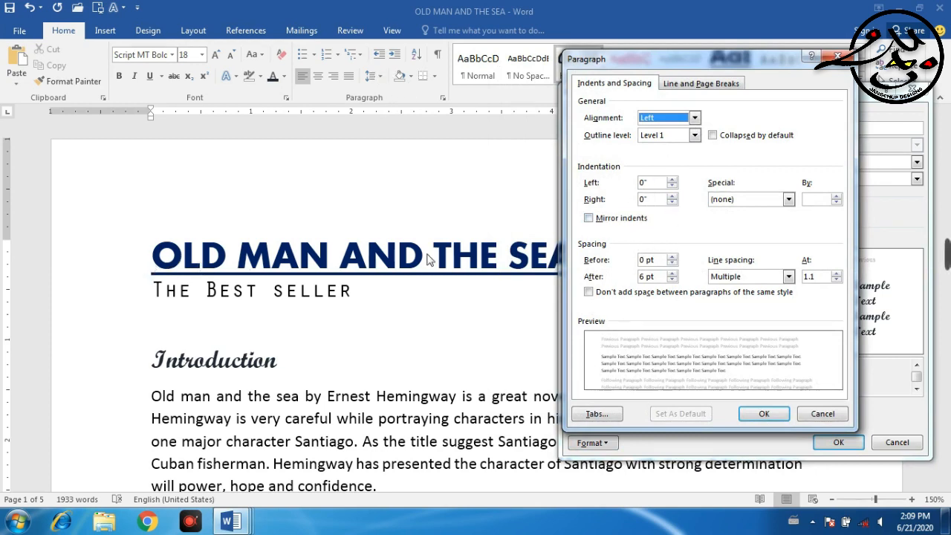
{"action": "left_click", "coordinate": [692, 119]}
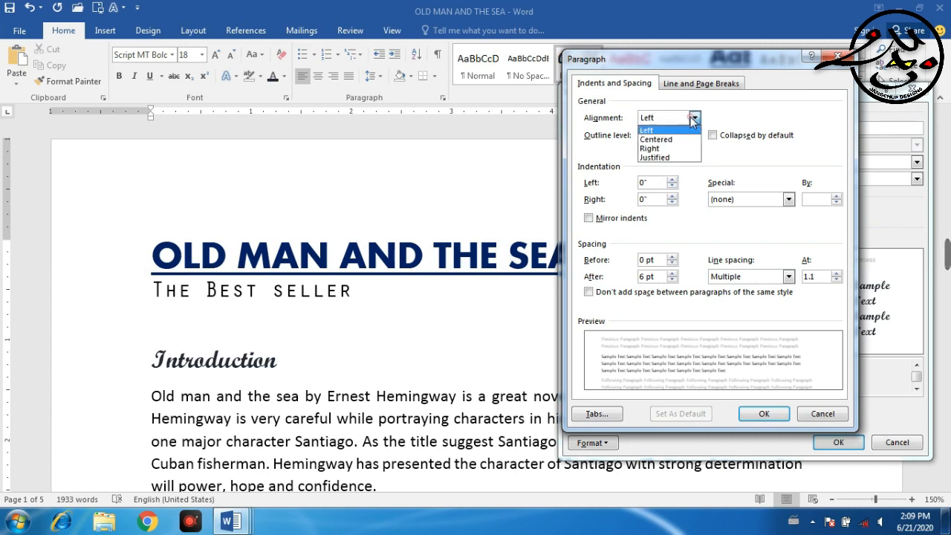
{"action": "left_click", "coordinate": [692, 120]}
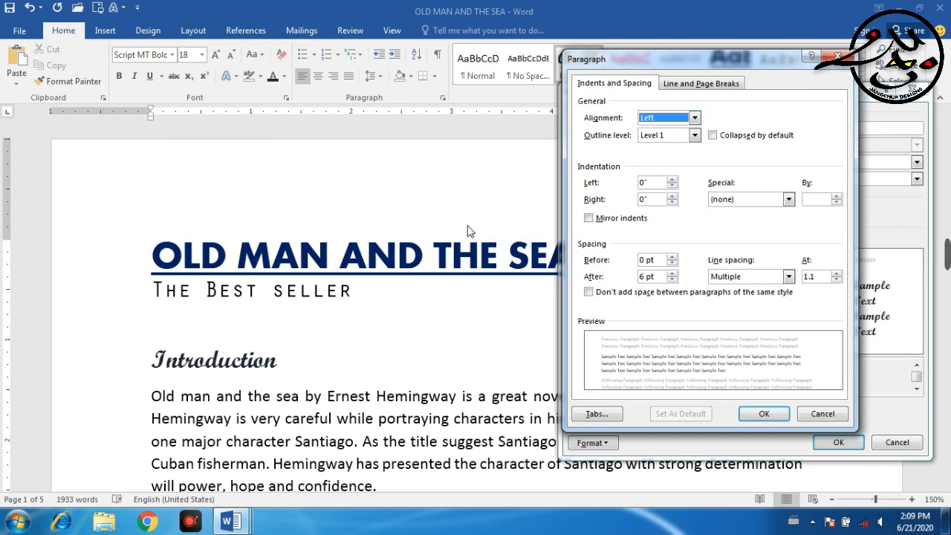
{"action": "left_click", "coordinate": [694, 136]}
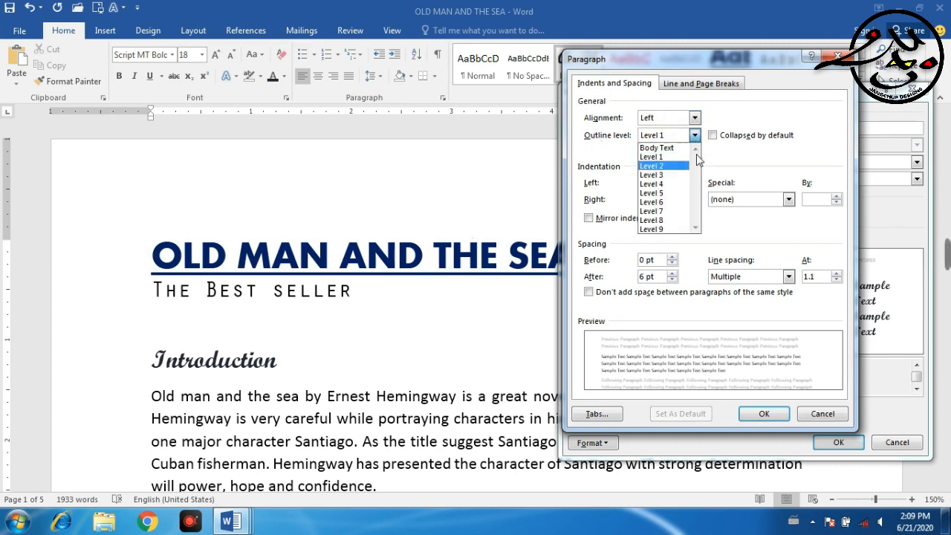
{"action": "left_click", "coordinate": [695, 136]}
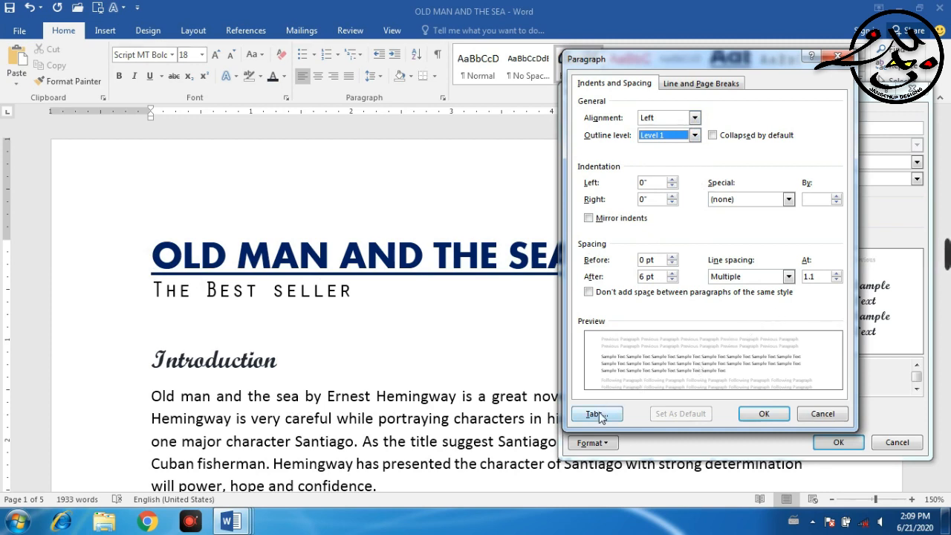
{"action": "left_click", "coordinate": [763, 414]}
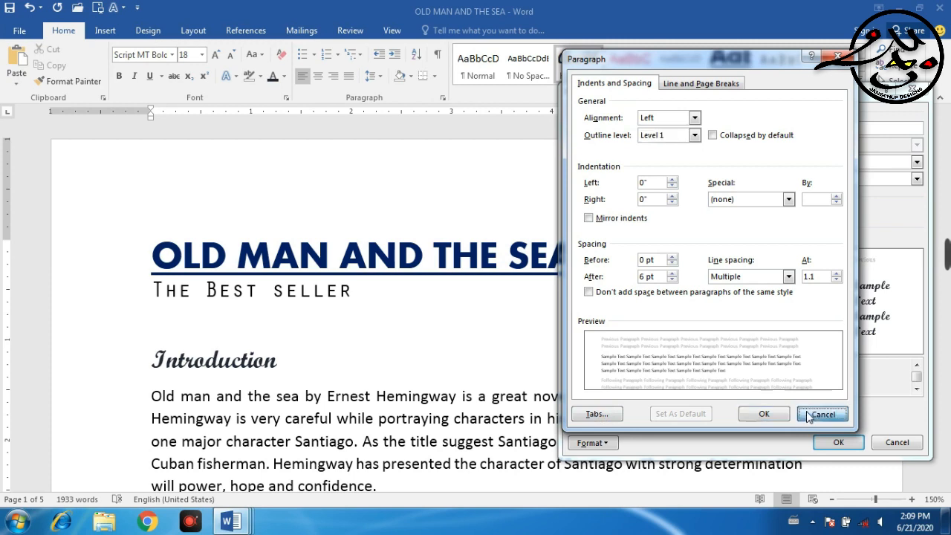
Add a red, ½ pt dashed (large gap) box border to the Heading 1 style, applied to the paragraph
{"action": "left_click", "coordinate": [592, 442]}
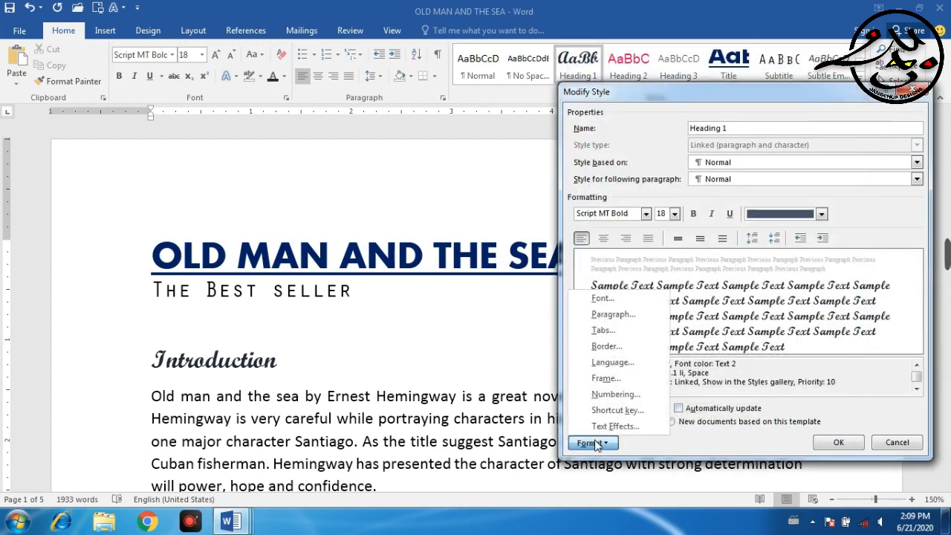
{"action": "left_click", "coordinate": [621, 346]}
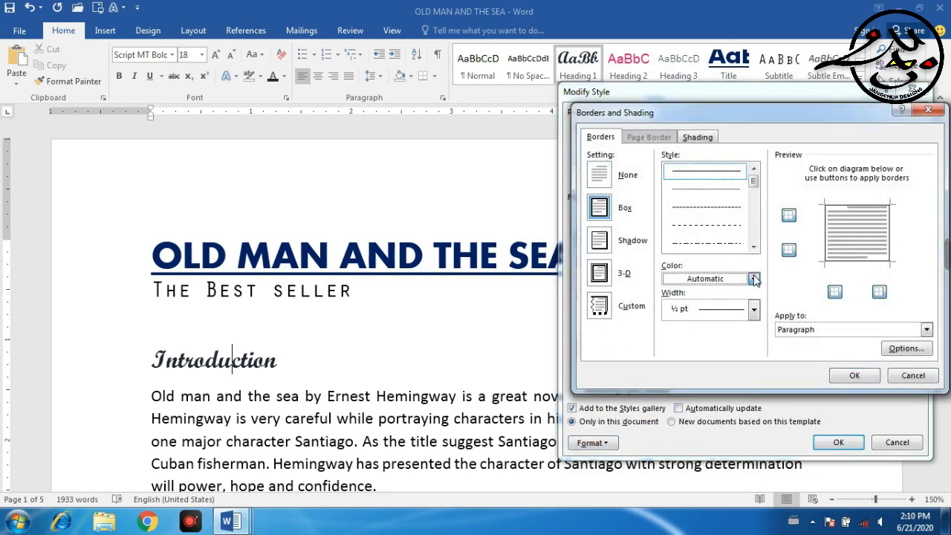
{"action": "left_click", "coordinate": [753, 278]}
{"action": "left_click", "coordinate": [679, 403]}
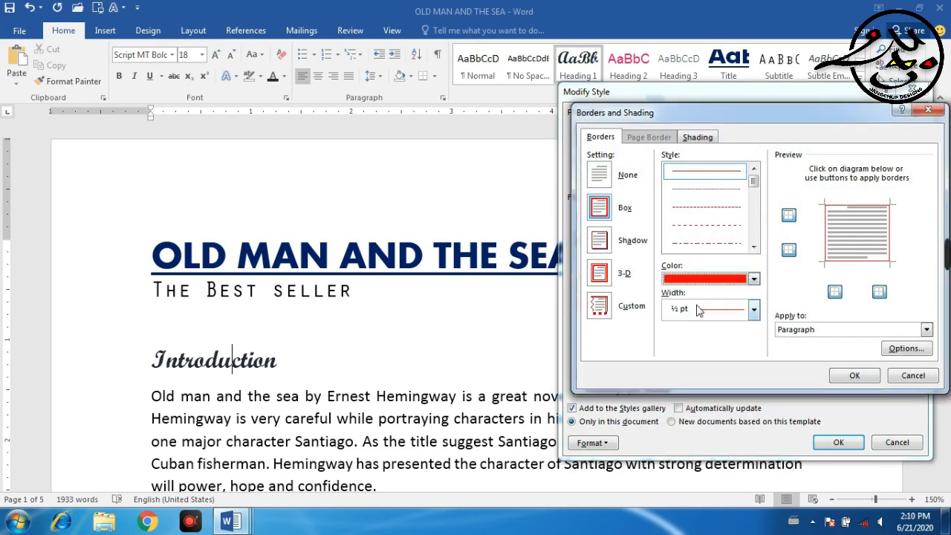
{"action": "left_click", "coordinate": [727, 239]}
{"action": "left_click", "coordinate": [725, 229]}
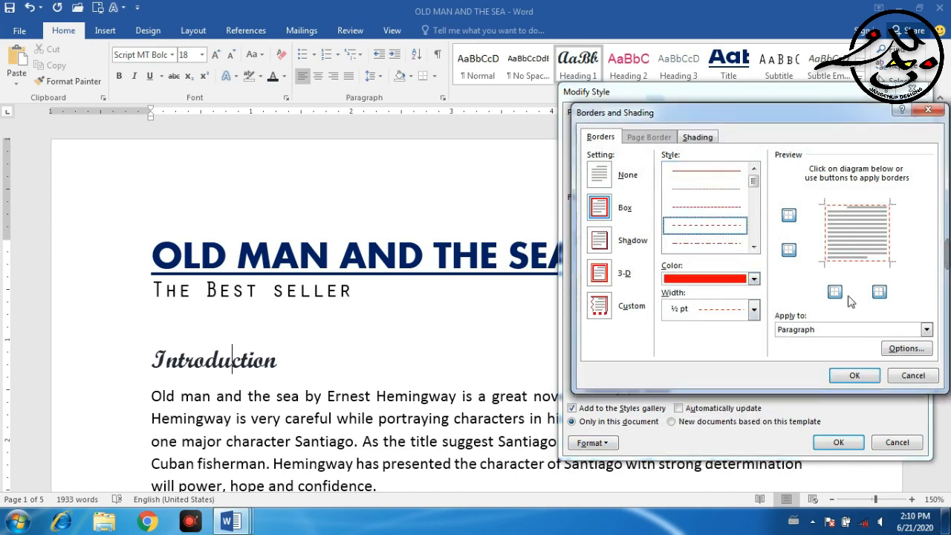
{"action": "left_click", "coordinate": [854, 376]}
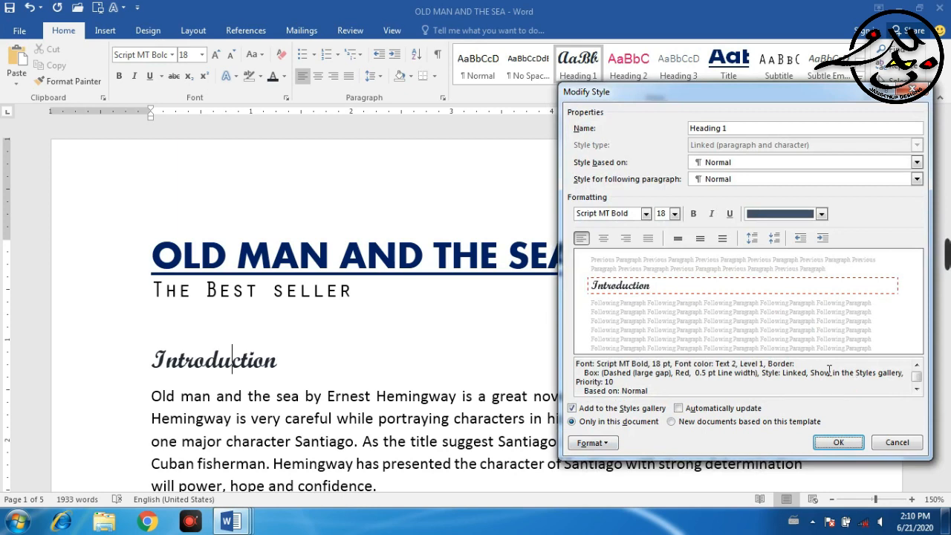
{"action": "left_click", "coordinate": [838, 442]}
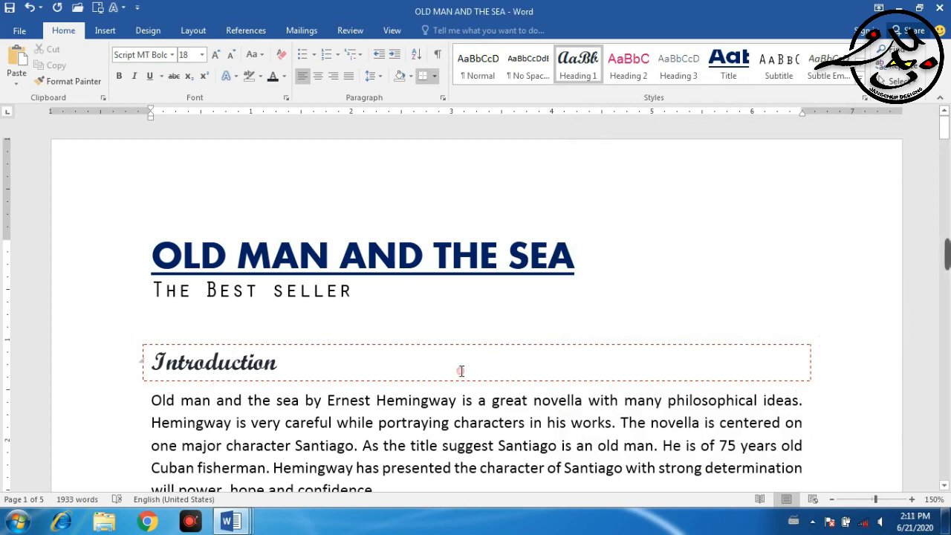
Move in the right indents of the "Introduction" and "What is Symbolism?" headings so their borders end just past the text
{"action": "mouse_move", "coordinate": [803, 116]}
{"action": "left_mouse_down"}
{"action": "mouse_move", "coordinate": [587, 144]}
{"action": "mouse_move", "coordinate": [284, 162]}
{"action": "left_mouse_up"}
{"action": "left_click", "coordinate": [278, 445]}
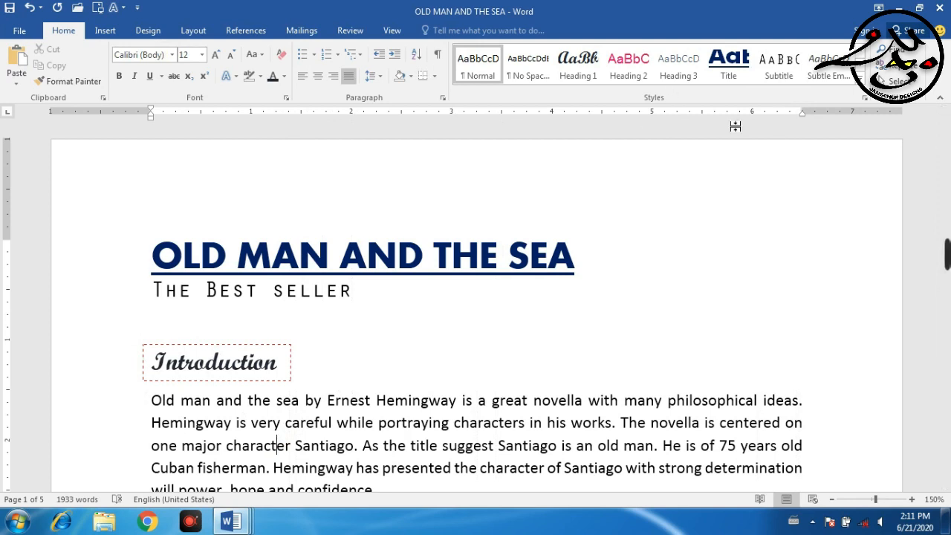
{"action": "scroll", "coordinate": [560, 230], "scroll_direction": "down", "scroll_amount": 7}
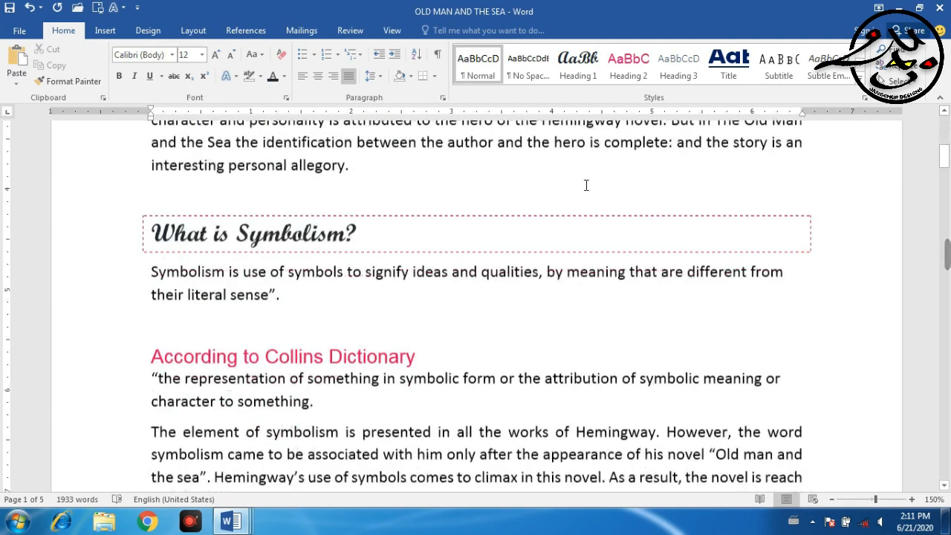
{"action": "left_click", "coordinate": [724, 230]}
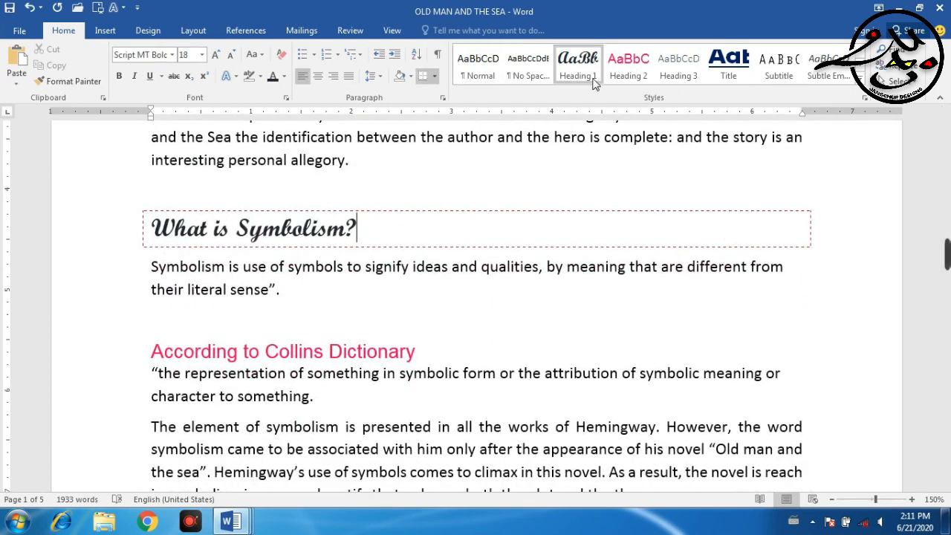
{"action": "left_click_drag", "start_coordinate": [800, 113], "coordinate": [368, 147]}
{"action": "left_click", "coordinate": [413, 273]}
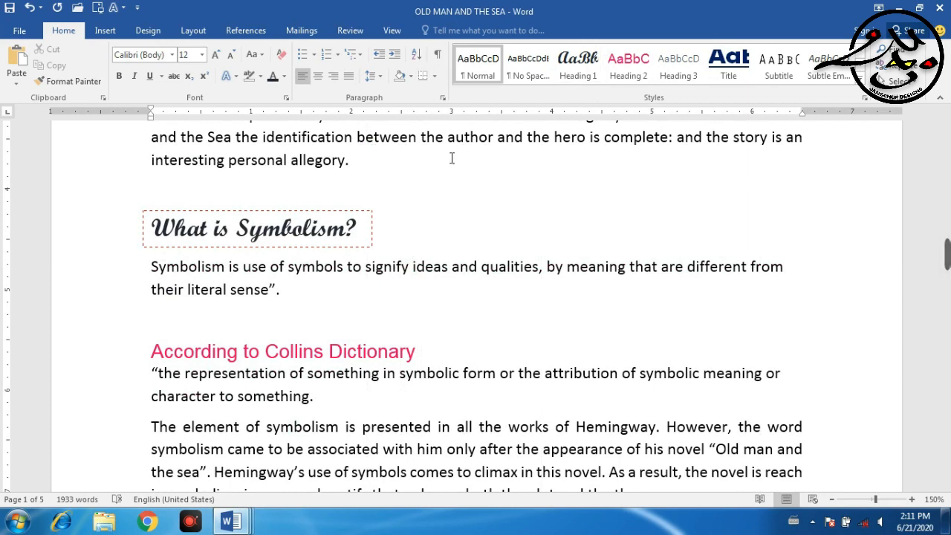
Review the frame settings of the Heading 1 style from the "What is Symbolism?" heading and cancel without changing them
{"action": "left_click", "coordinate": [318, 230]}
{"action": "right_click", "coordinate": [578, 65]}
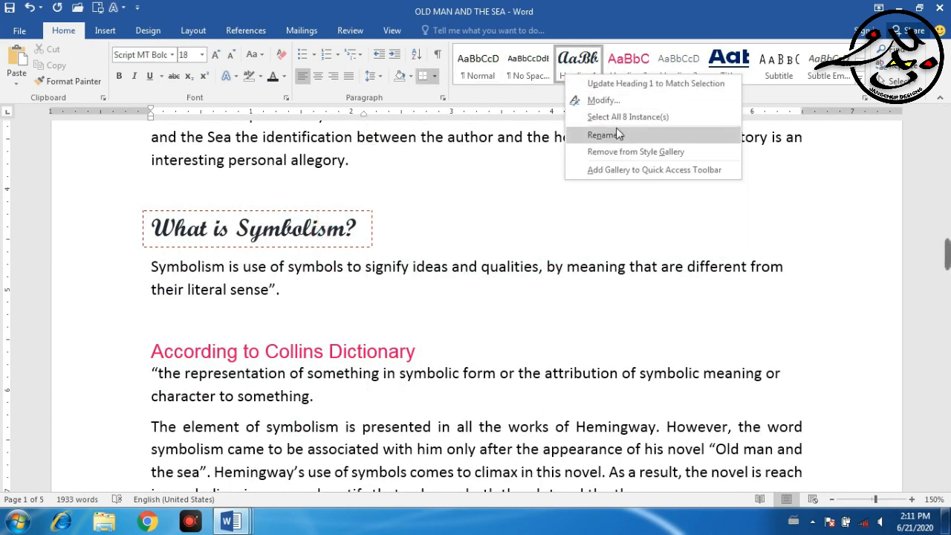
{"action": "left_click", "coordinate": [617, 101]}
{"action": "left_click", "coordinate": [595, 440]}
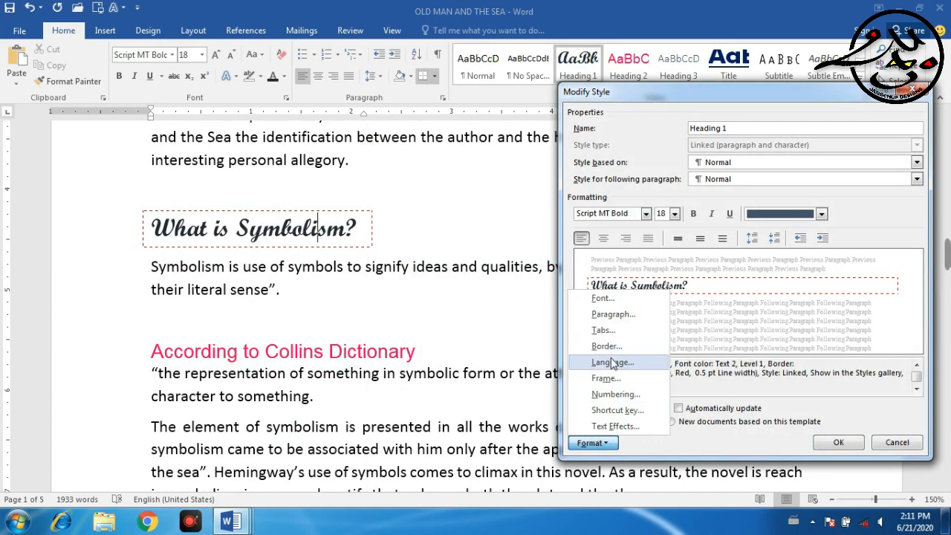
{"action": "left_click", "coordinate": [620, 381]}
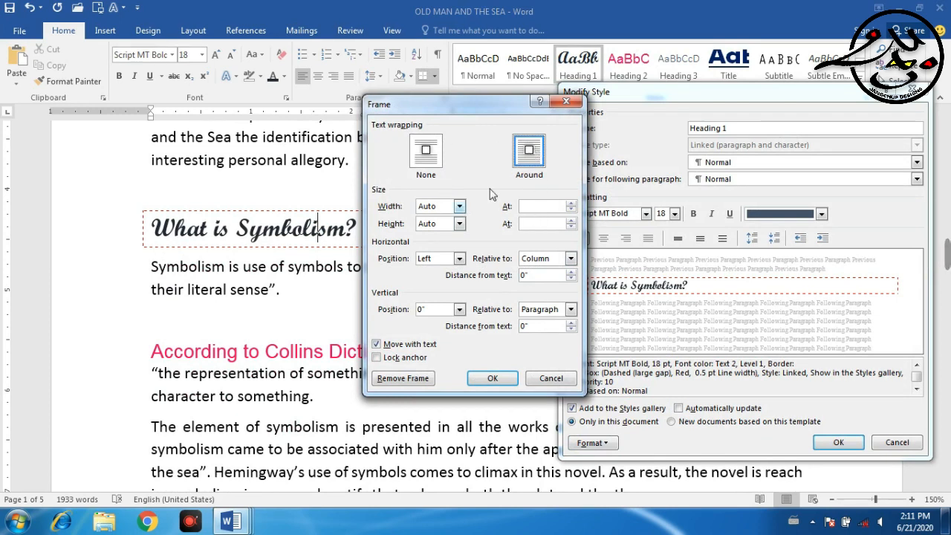
{"action": "left_click", "coordinate": [550, 380]}
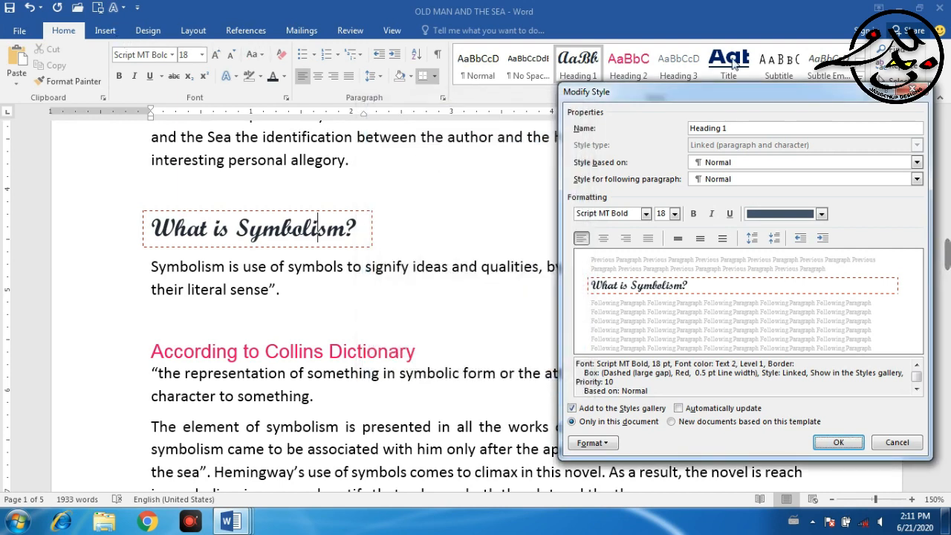
Review the text fill and text outline options in the Heading 1 style's text effects without changing them
{"action": "left_click", "coordinate": [611, 443]}
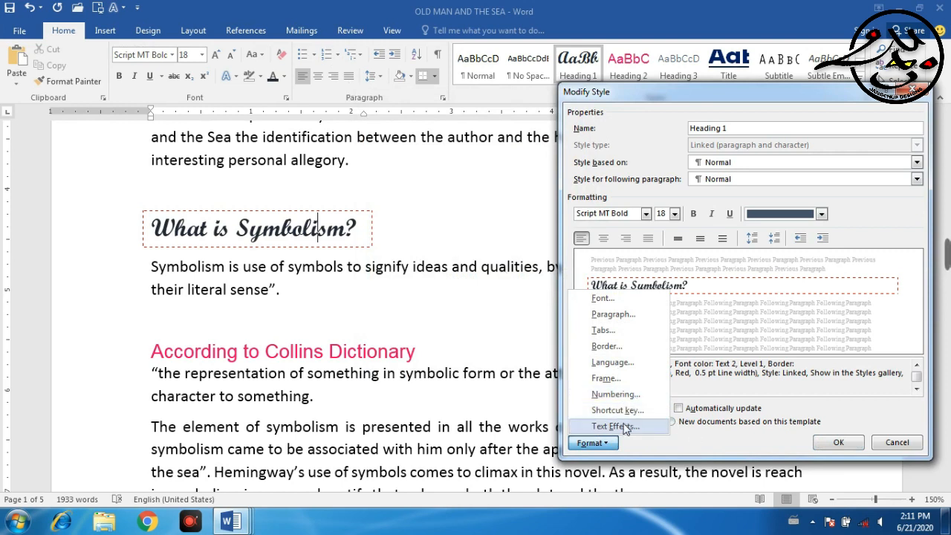
{"action": "left_click", "coordinate": [624, 426]}
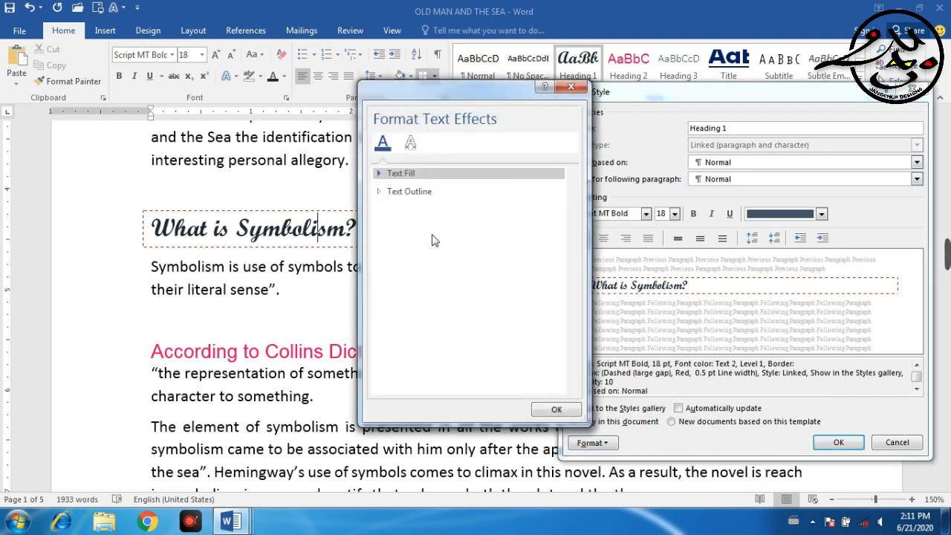
{"action": "left_click", "coordinate": [378, 174]}
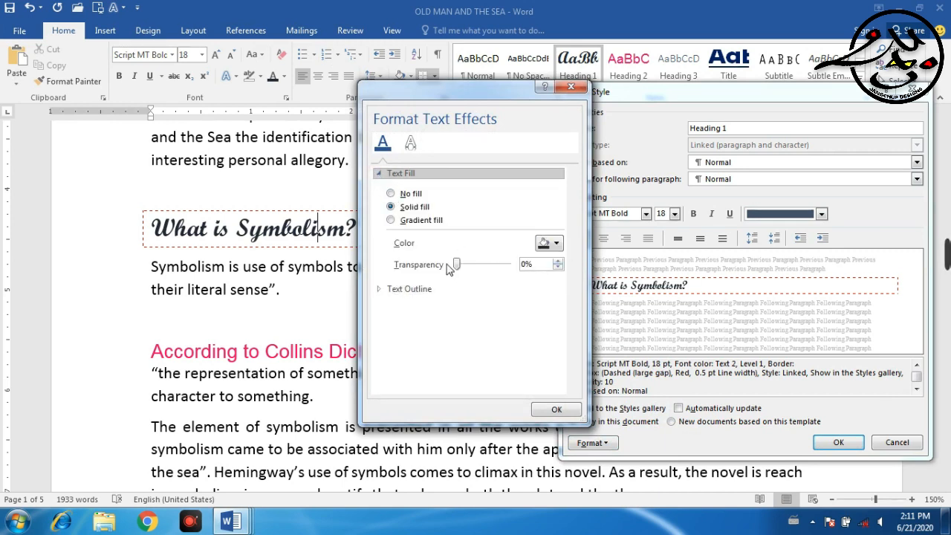
{"action": "mouse_move", "coordinate": [459, 268]}
{"action": "left_mouse_down"}
{"action": "mouse_move", "coordinate": [486, 265]}
{"action": "mouse_move", "coordinate": [448, 267]}
{"action": "left_mouse_up"}
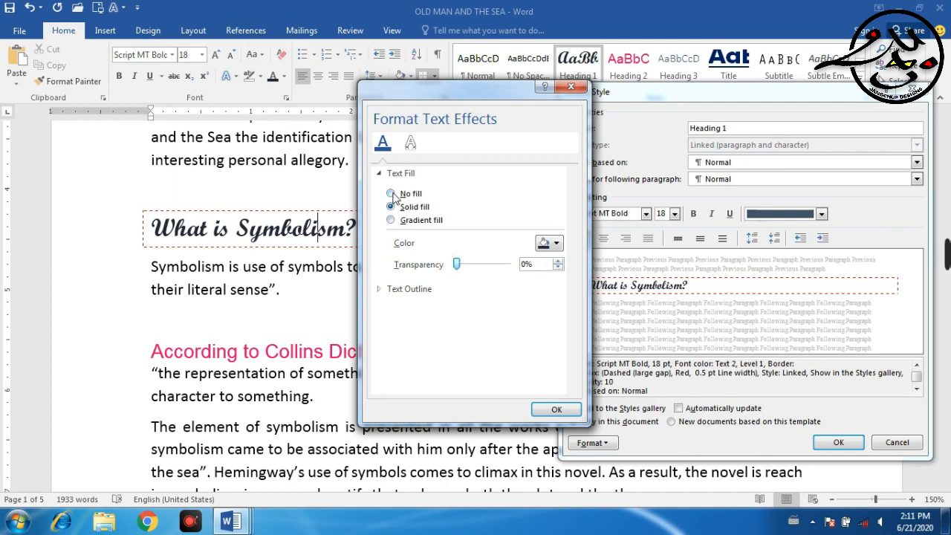
{"action": "left_click", "coordinate": [557, 250]}
{"action": "left_click", "coordinate": [548, 245]}
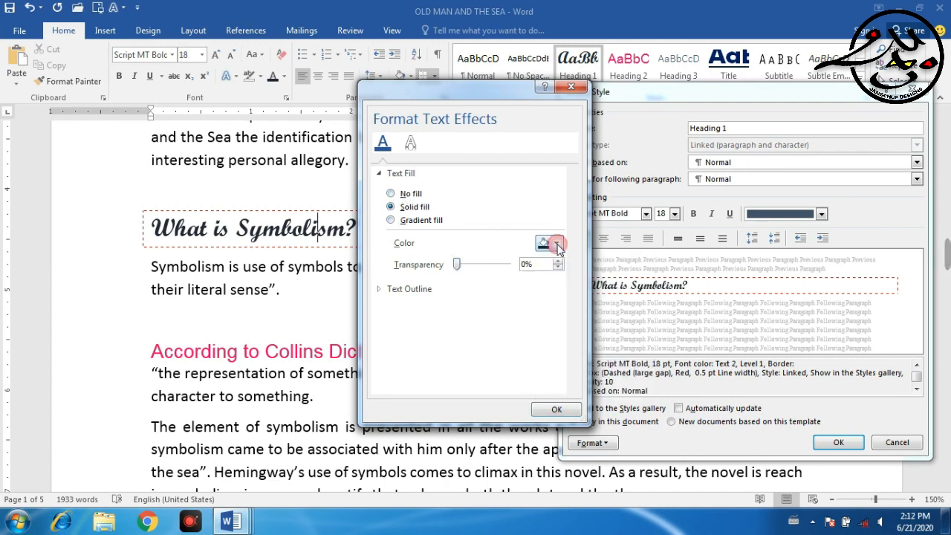
{"action": "left_click", "coordinate": [379, 287]}
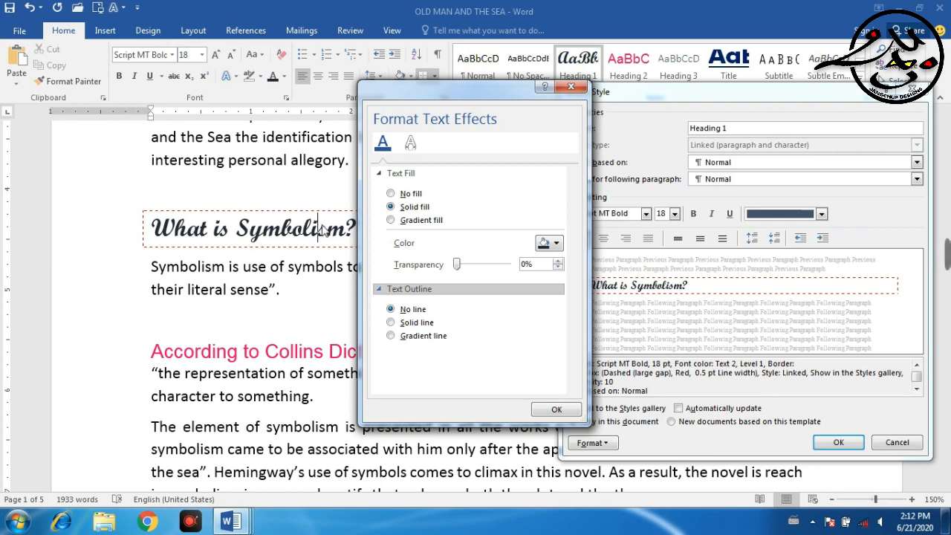
Review the shadow presets in the Heading 1 style's text effects and close the style settings without changing anything
{"action": "left_click", "coordinate": [410, 143]}
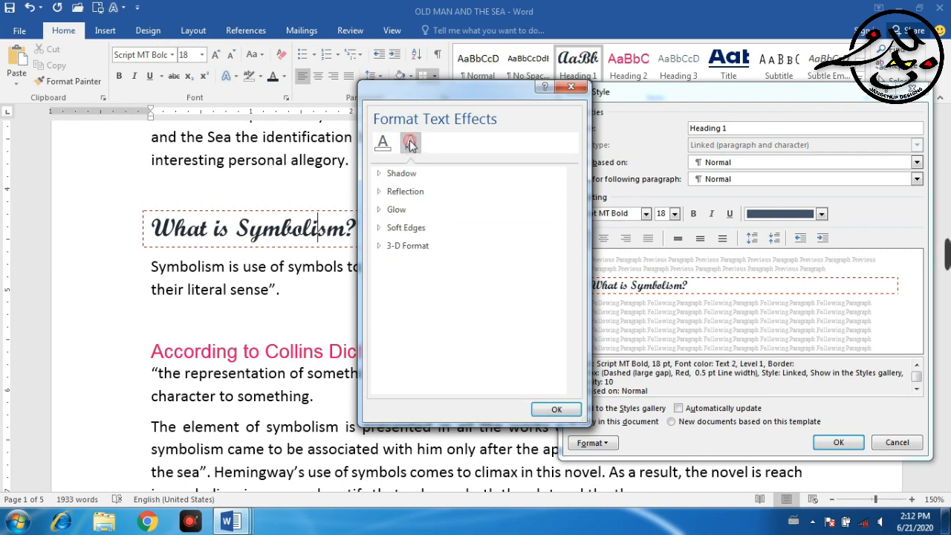
{"action": "left_click", "coordinate": [379, 173]}
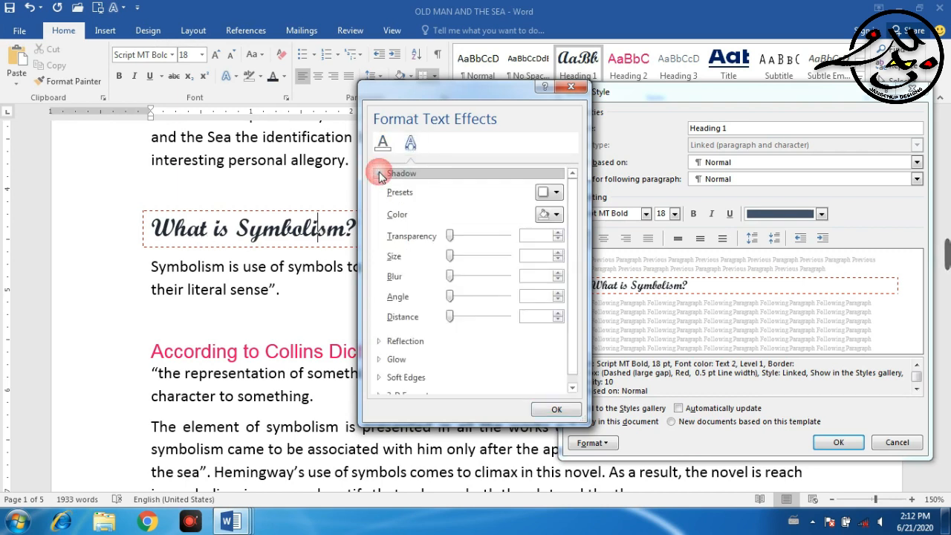
{"action": "left_click", "coordinate": [554, 192]}
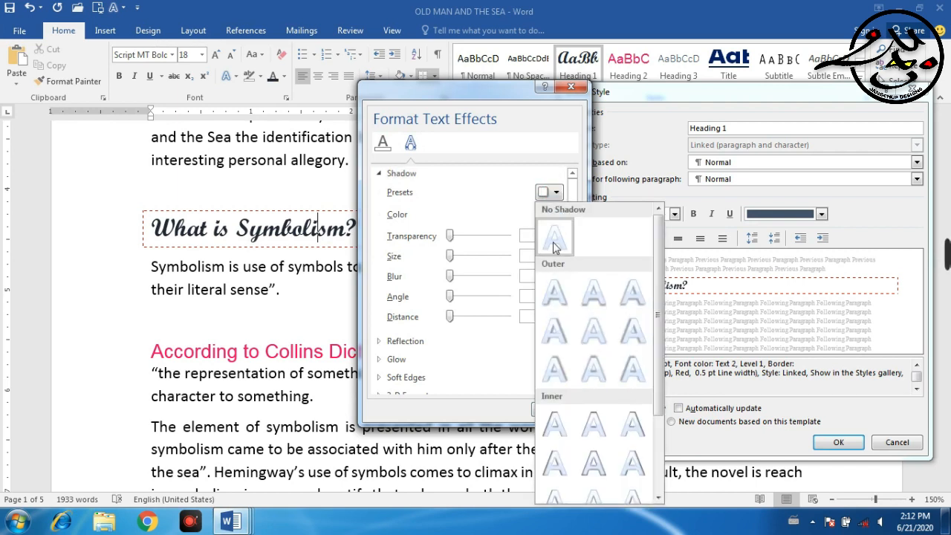
{"action": "left_click", "coordinate": [520, 188]}
{"action": "scroll", "coordinate": [481, 331], "scroll_direction": "down", "scroll_amount": 1}
{"action": "left_click", "coordinate": [567, 415]}
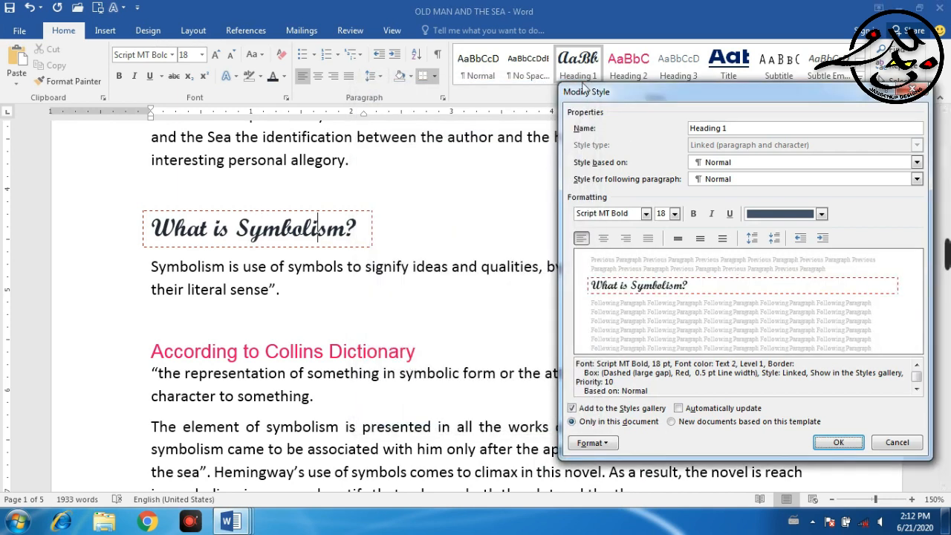
{"action": "left_click", "coordinate": [594, 442]}
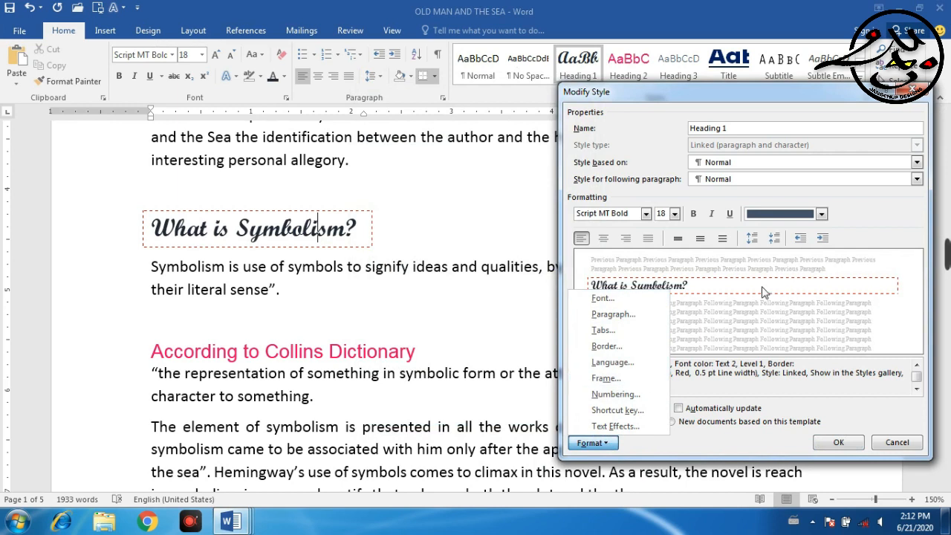
{"action": "left_click", "coordinate": [872, 217]}
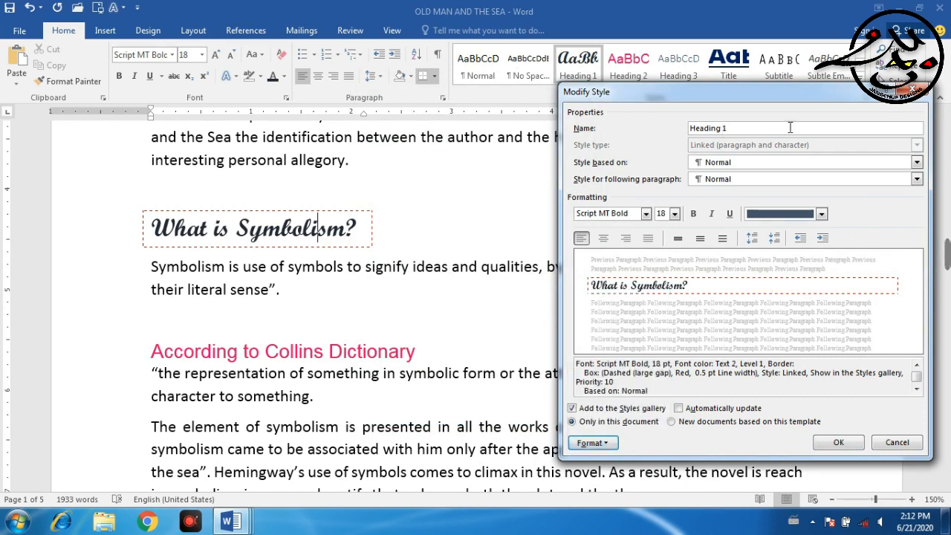
{"action": "left_click", "coordinate": [899, 443]}
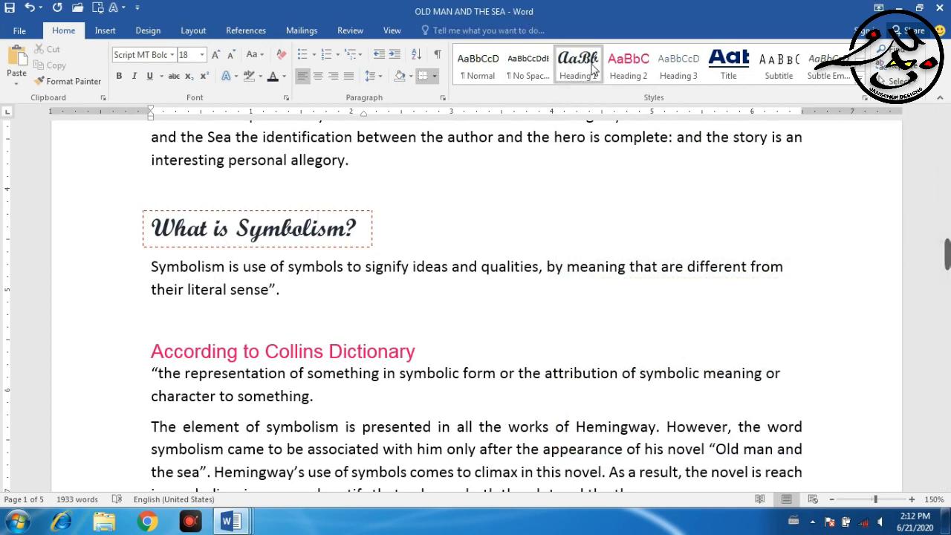
Update the Heading 1 style to match the formatting of the "What is Symbolism?" heading
{"action": "left_click", "coordinate": [293, 227]}
{"action": "left_click_drag", "start_coordinate": [201, 227], "coordinate": [375, 223]}
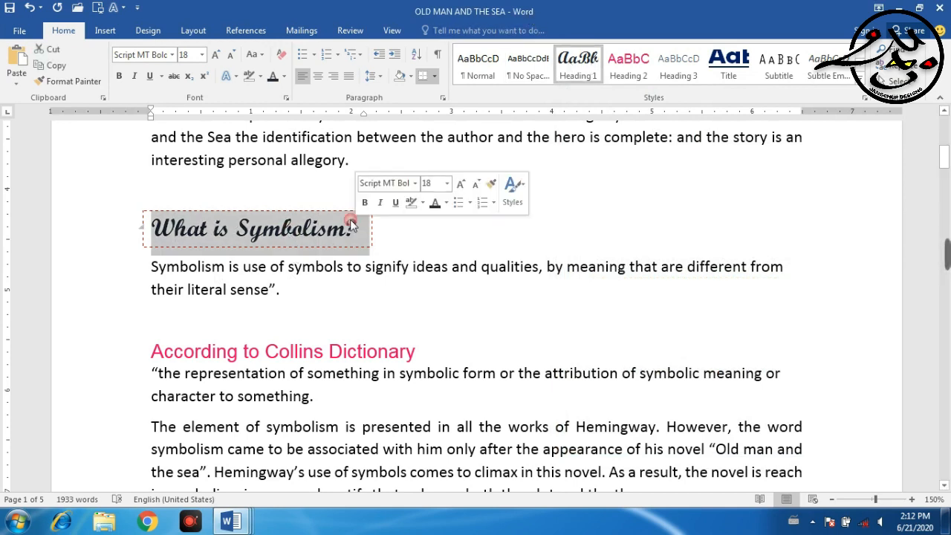
{"action": "right_click", "coordinate": [577, 74]}
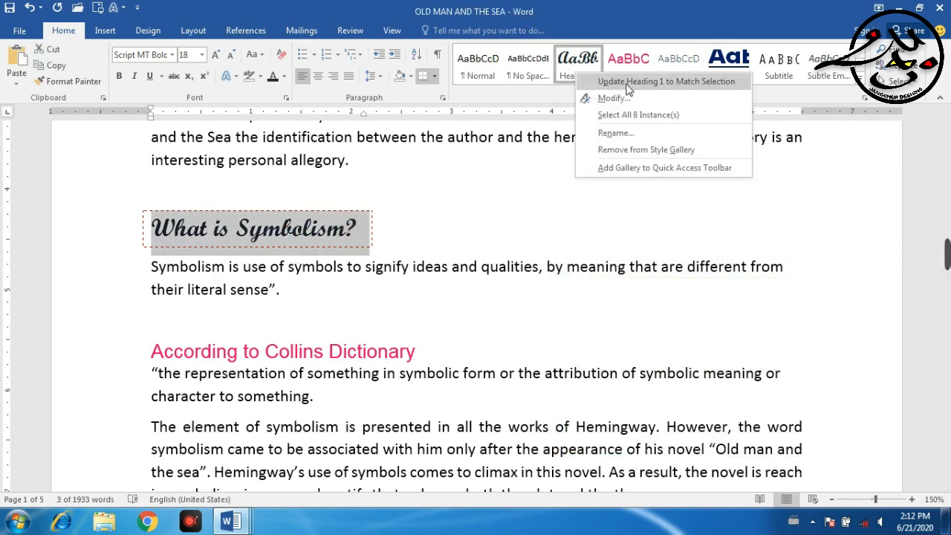
{"action": "left_click", "coordinate": [681, 84]}
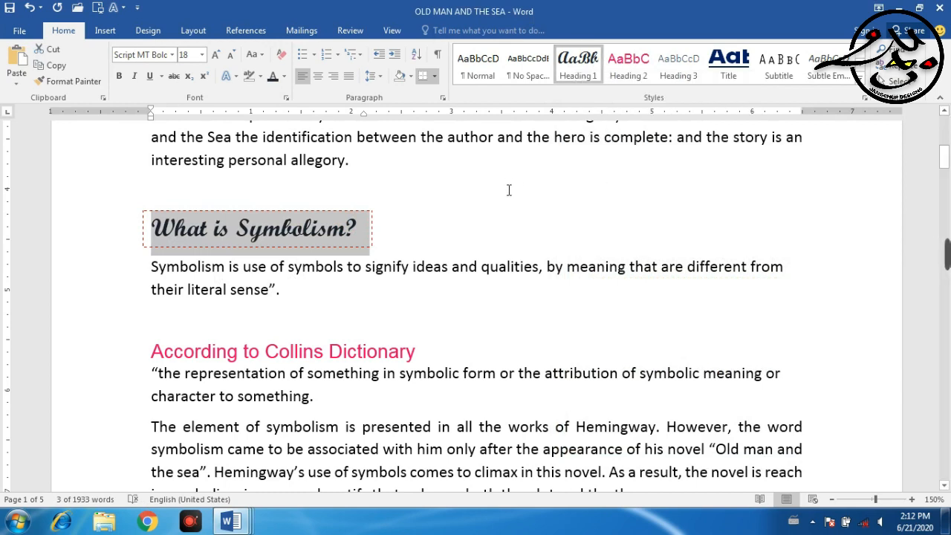
Try the Title style on the "What is Symbolism?" heading, undo it, and deselect the heading
{"action": "left_click", "coordinate": [728, 65]}
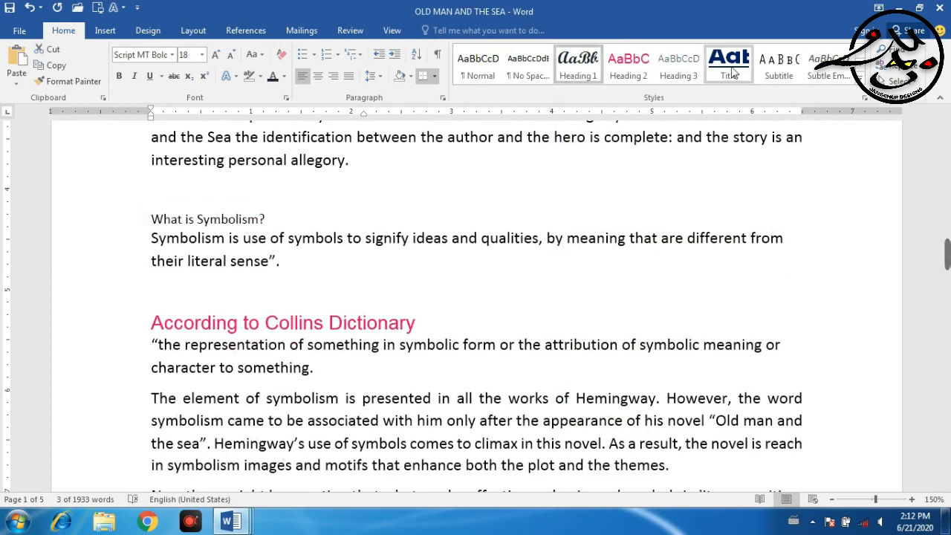
{"action": "key", "text": "ctrl+z"}
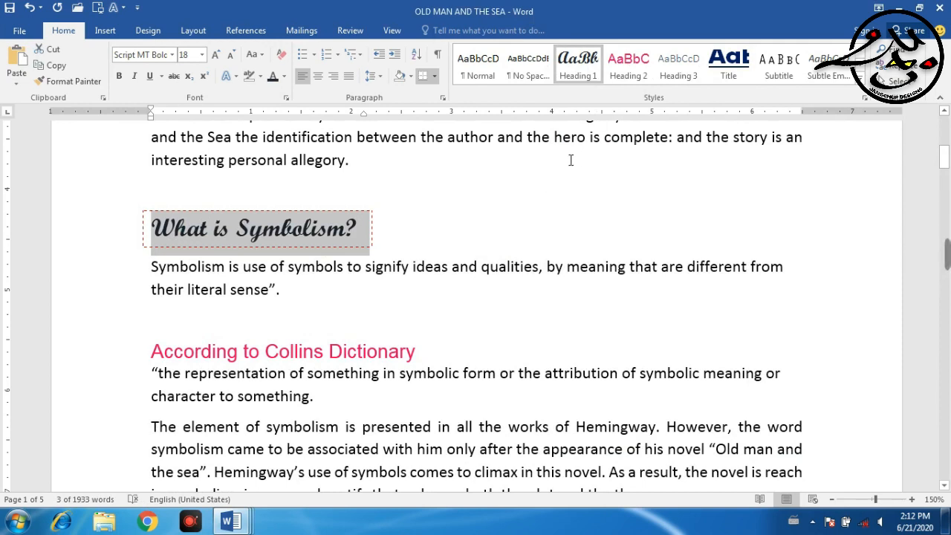
{"action": "left_click", "coordinate": [370, 275]}
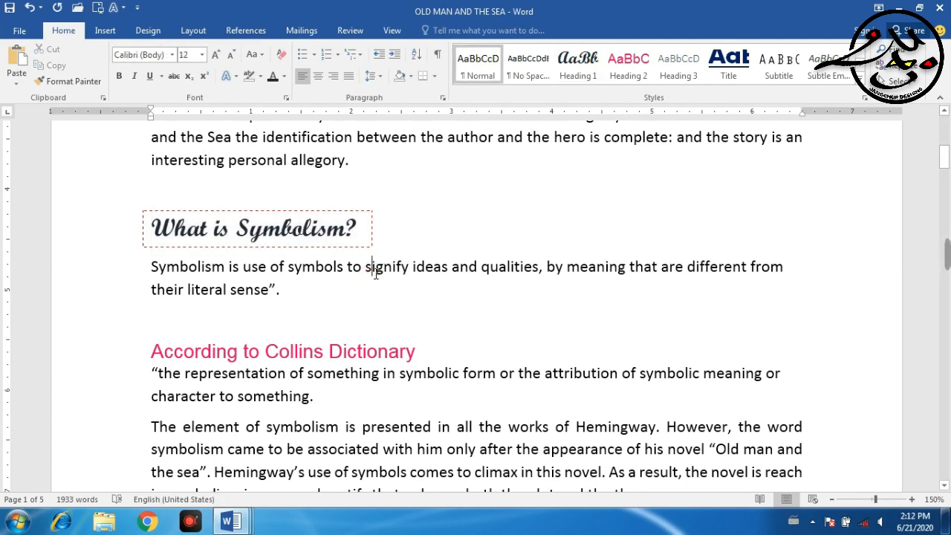
Set the Normal style's font to Times New Roman, starting from the first body paragraph under "Introduction"
{"action": "scroll", "coordinate": [376, 275], "scroll_direction": "up", "scroll_amount": 5}
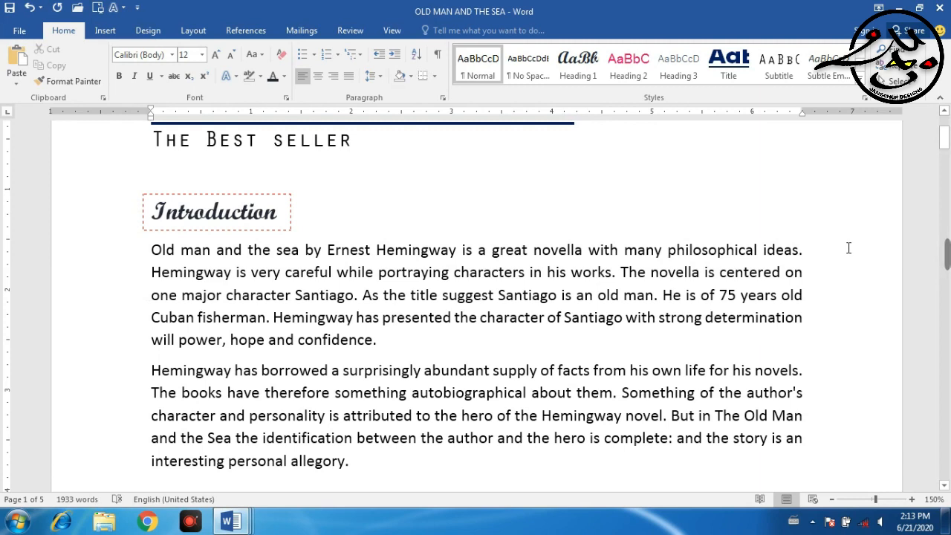
{"action": "left_click", "coordinate": [426, 277]}
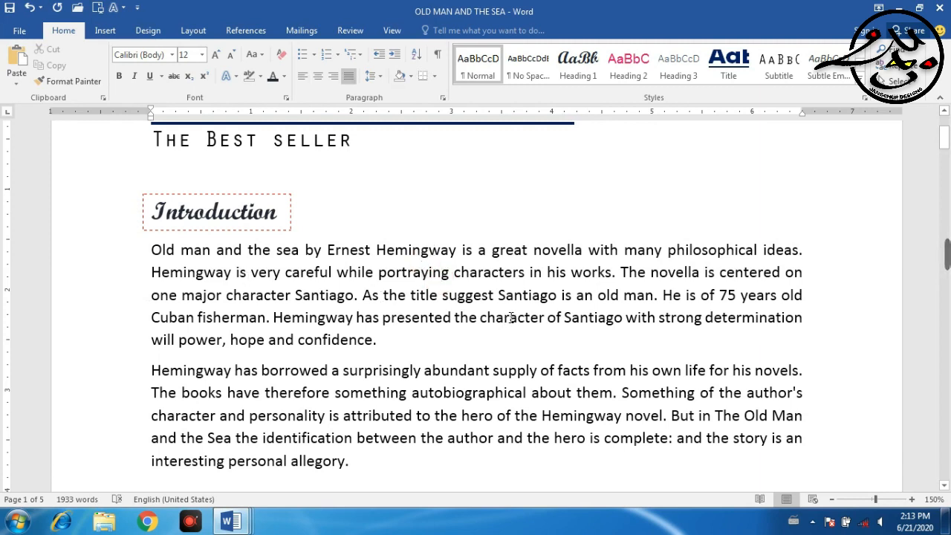
{"action": "scroll", "coordinate": [513, 317], "scroll_direction": "up", "scroll_amount": 1}
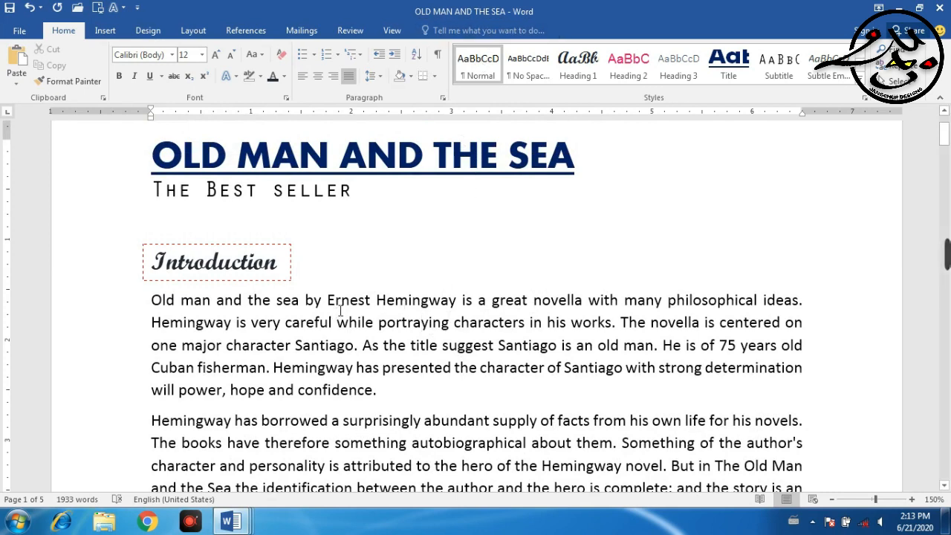
{"action": "left_click", "coordinate": [416, 303]}
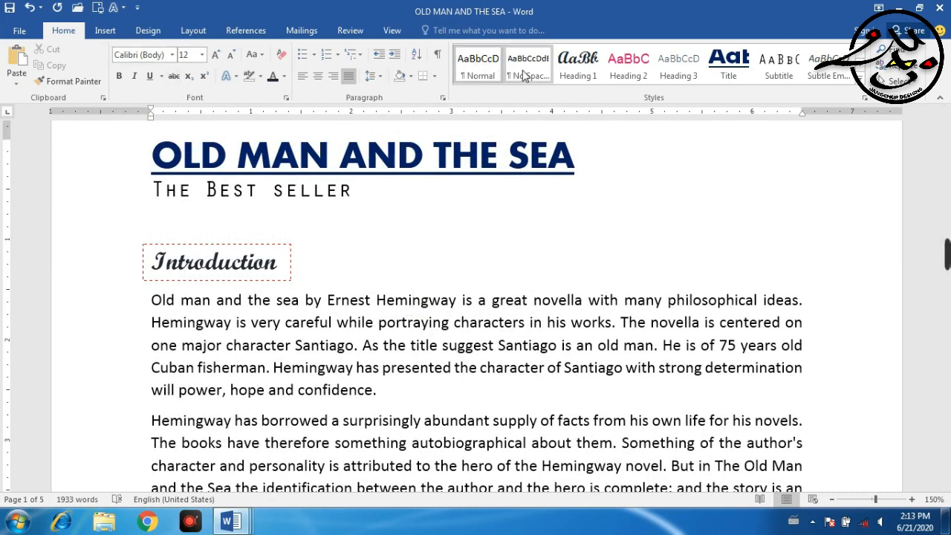
{"action": "right_click", "coordinate": [466, 72]}
{"action": "left_click", "coordinate": [500, 80]}
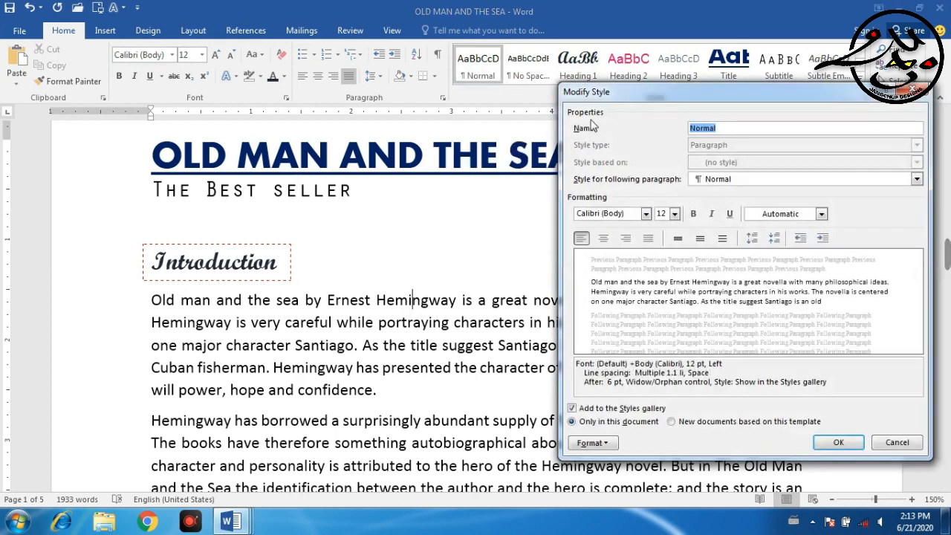
{"action": "left_click", "coordinate": [646, 213]}
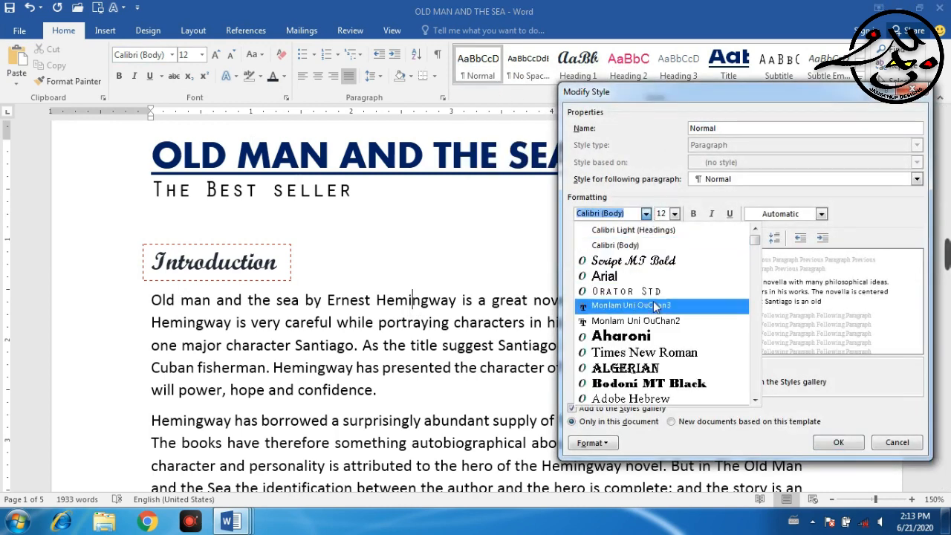
{"action": "scroll", "coordinate": [680, 369], "scroll_direction": "down", "scroll_amount": 1}
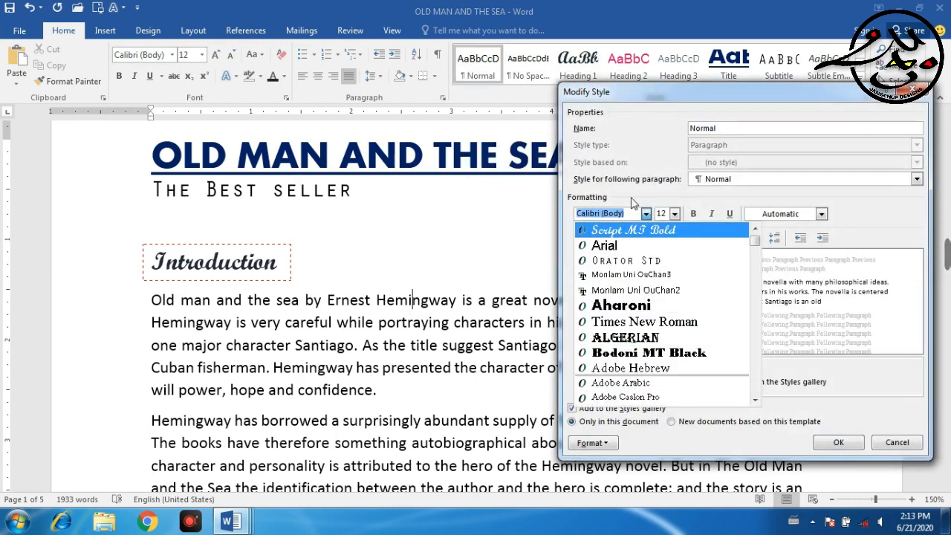
{"action": "left_click_drag", "start_coordinate": [624, 213], "coordinate": [493, 214]}
{"action": "type", "text": "Ti"}
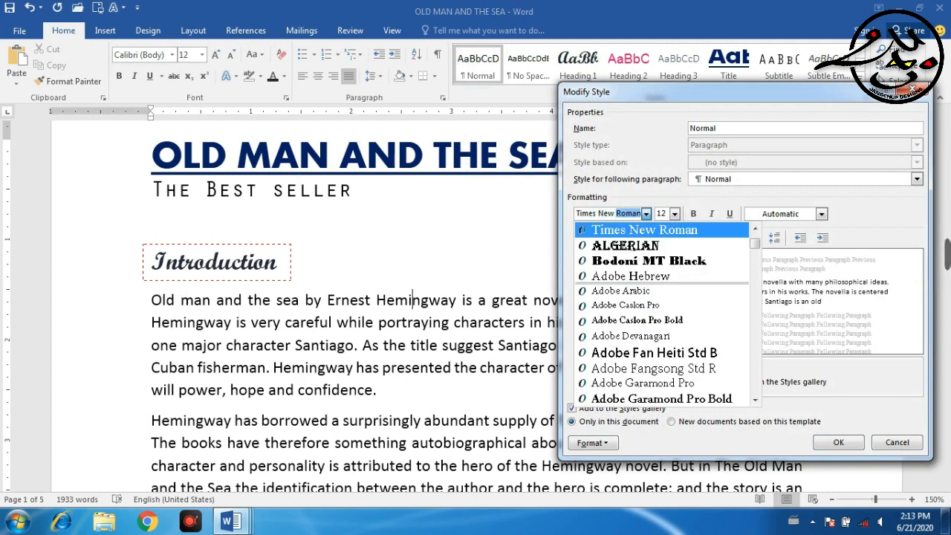
{"action": "type", "text": "mes New Roman"}
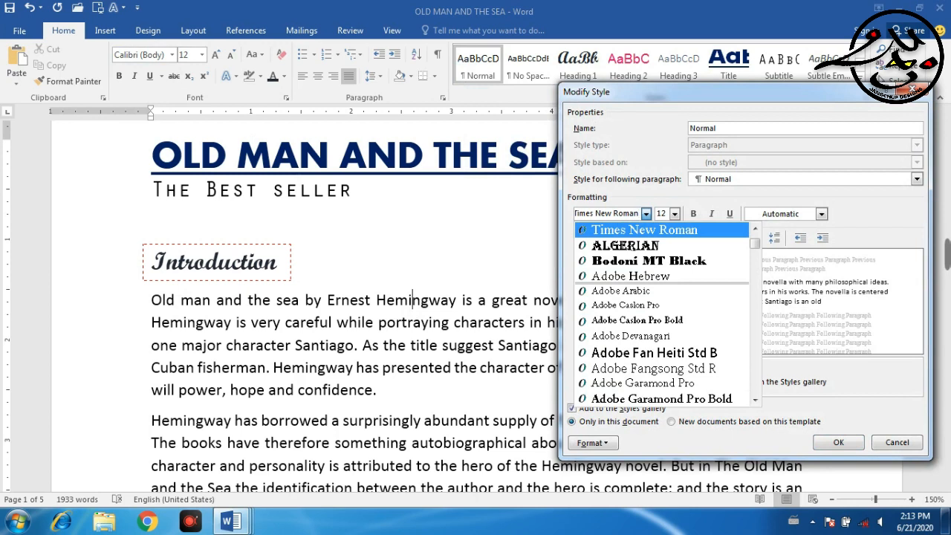
Set the Normal style's font size to 14 and apply the modified style to the document
{"action": "left_click", "coordinate": [674, 213]}
{"action": "left_click", "coordinate": [665, 279]}
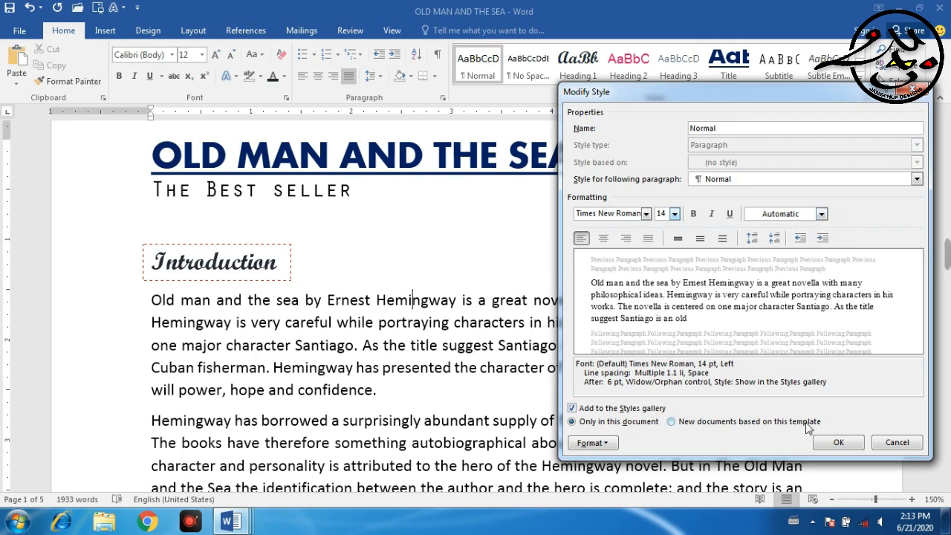
{"action": "left_click", "coordinate": [839, 444]}
Examine the restyled body text through the "Sea as Symbol" section and return to the "Introduction" heading
{"action": "left_click", "coordinate": [485, 302]}
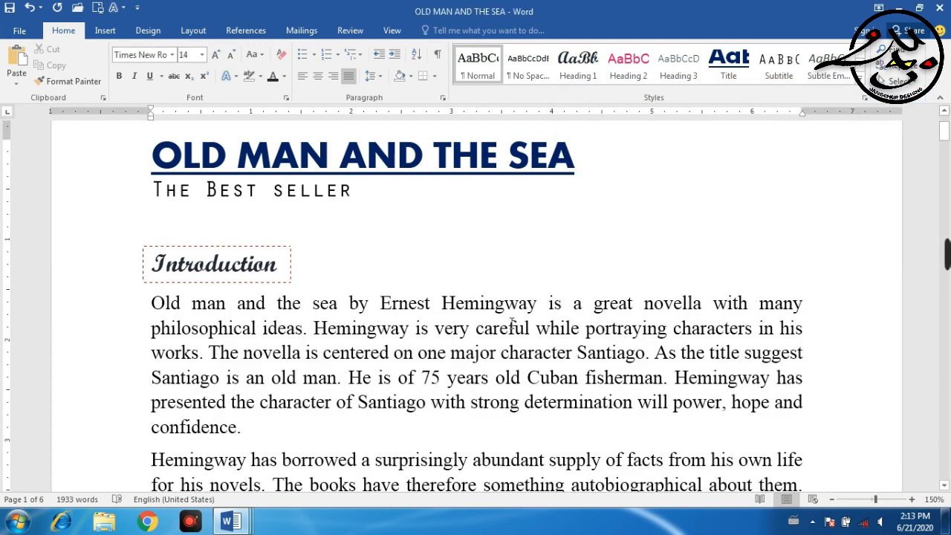
{"action": "scroll", "coordinate": [453, 345], "scroll_direction": "down", "scroll_amount": 10}
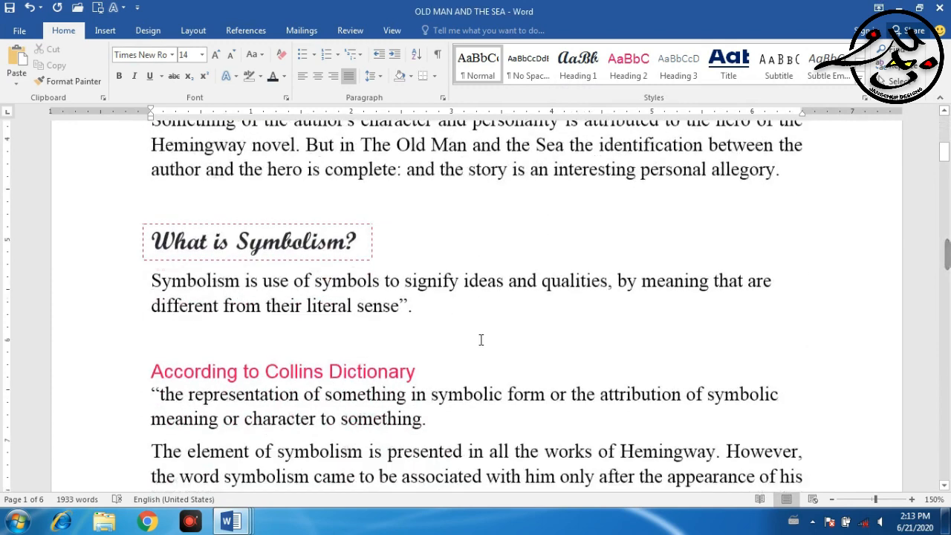
{"action": "scroll", "coordinate": [490, 338], "scroll_direction": "down", "scroll_amount": 8}
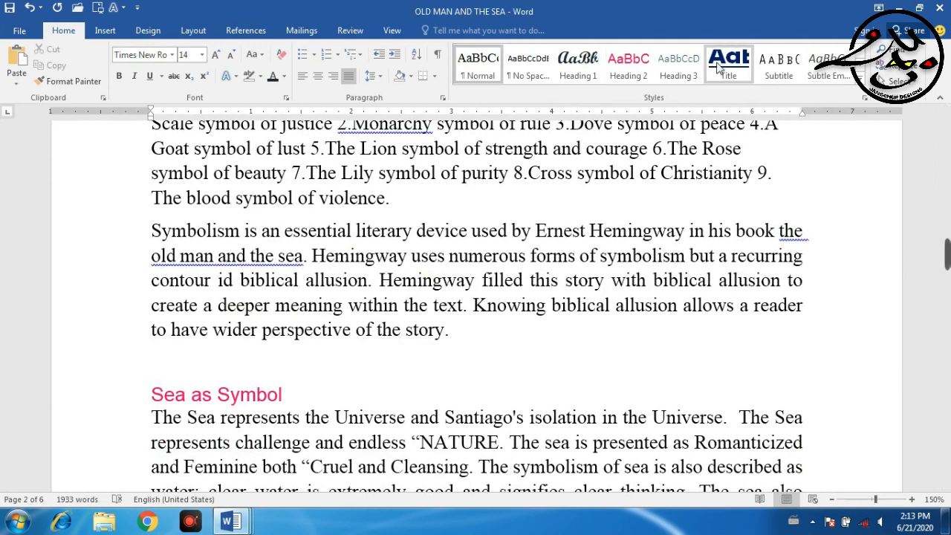
{"action": "scroll", "coordinate": [479, 317], "scroll_direction": "up", "scroll_amount": 8}
{"action": "scroll", "coordinate": [479, 318], "scroll_direction": "down", "scroll_amount": 8}
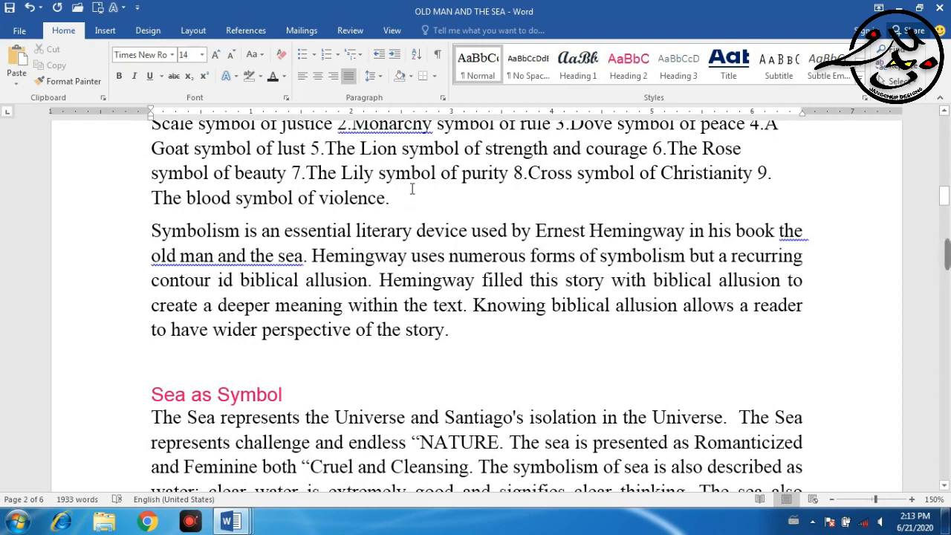
{"action": "scroll", "coordinate": [391, 264], "scroll_direction": "up", "scroll_amount": 15}
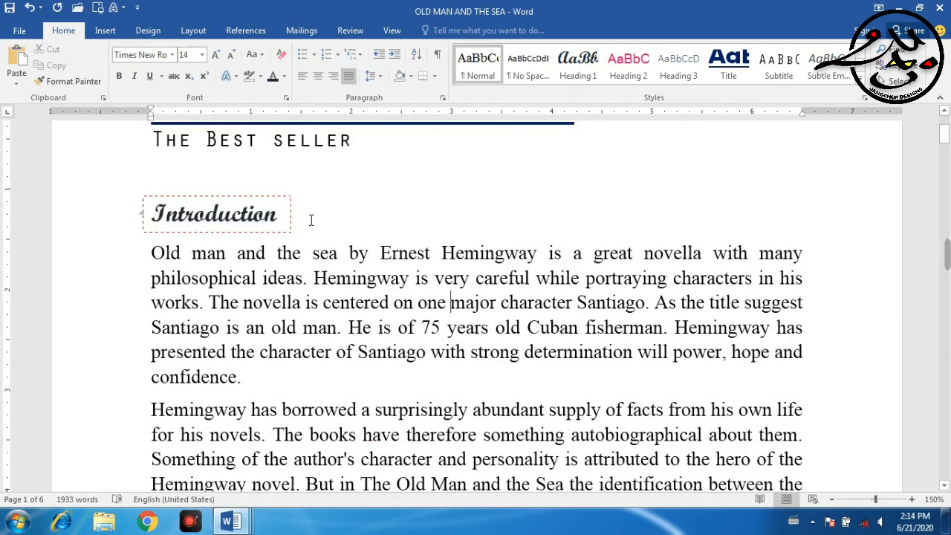
{"action": "left_click", "coordinate": [239, 216]}
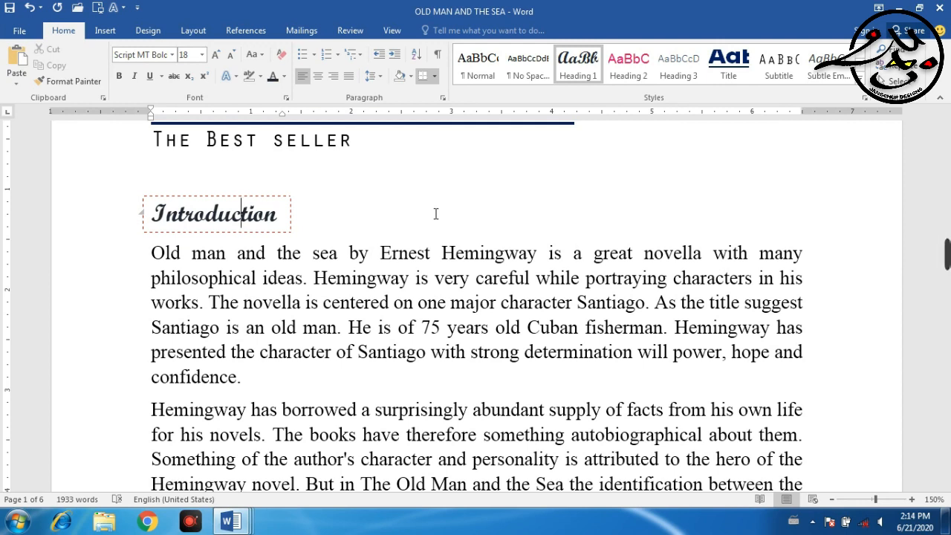
Show the Navigation pane so the document's headings are listed beside the text
{"action": "scroll", "coordinate": [573, 208], "scroll_direction": "down", "scroll_amount": 5}
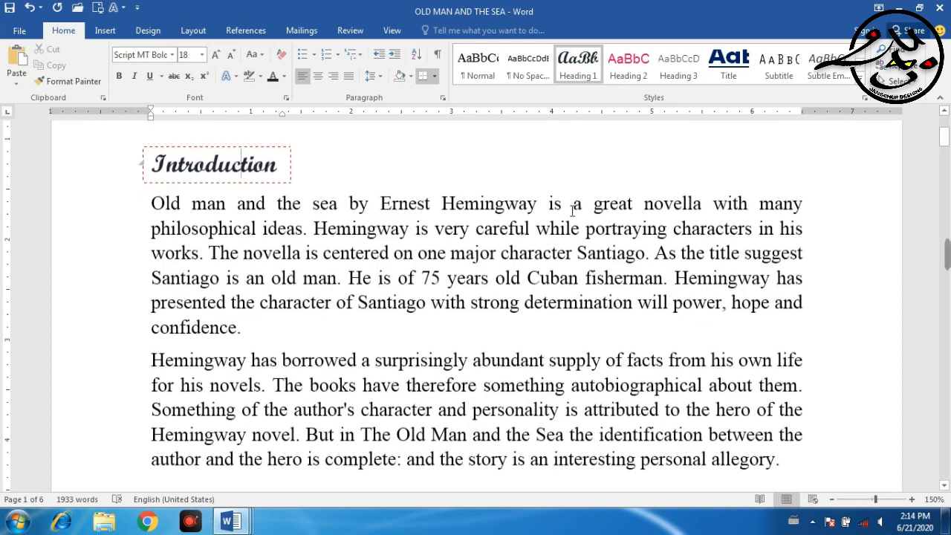
{"action": "scroll", "coordinate": [583, 205], "scroll_direction": "down", "scroll_amount": 6}
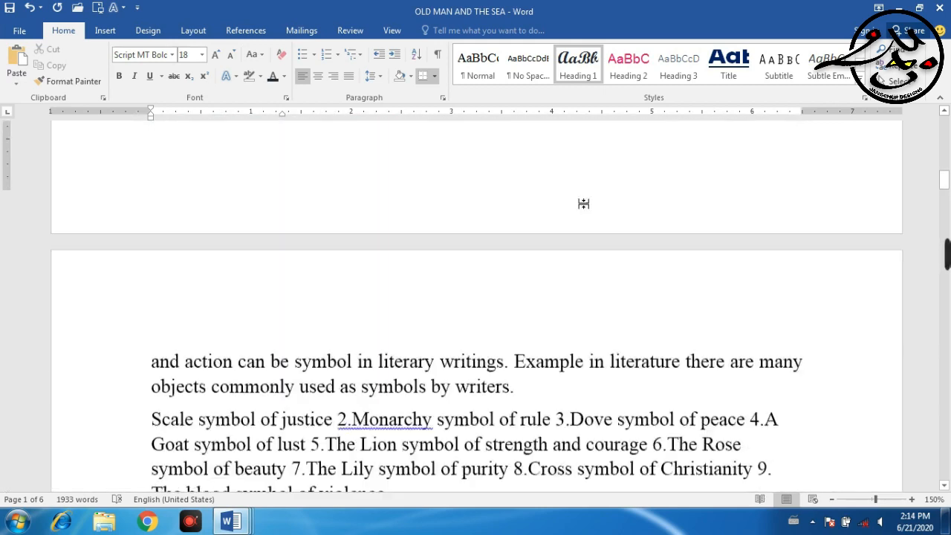
{"action": "scroll", "coordinate": [584, 204], "scroll_direction": "up", "scroll_amount": 10}
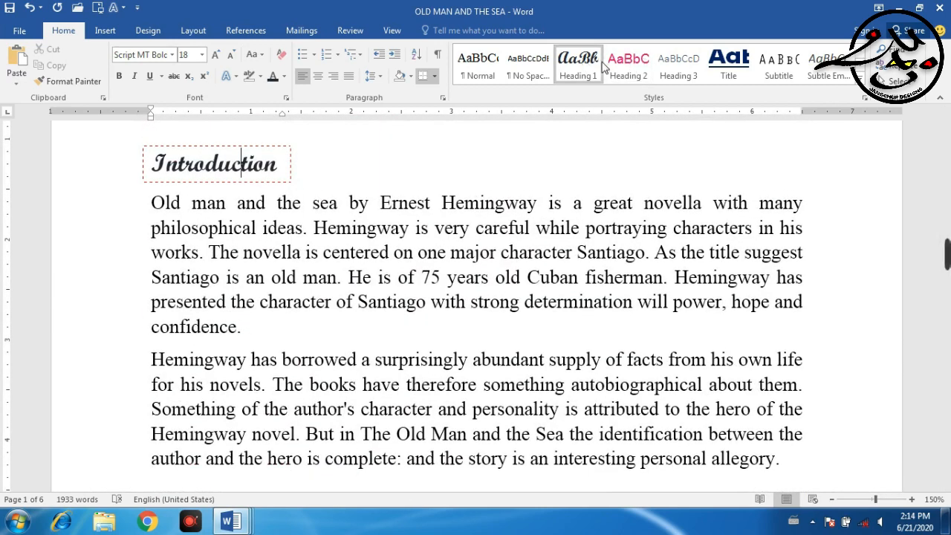
{"action": "left_click", "coordinate": [388, 32]}
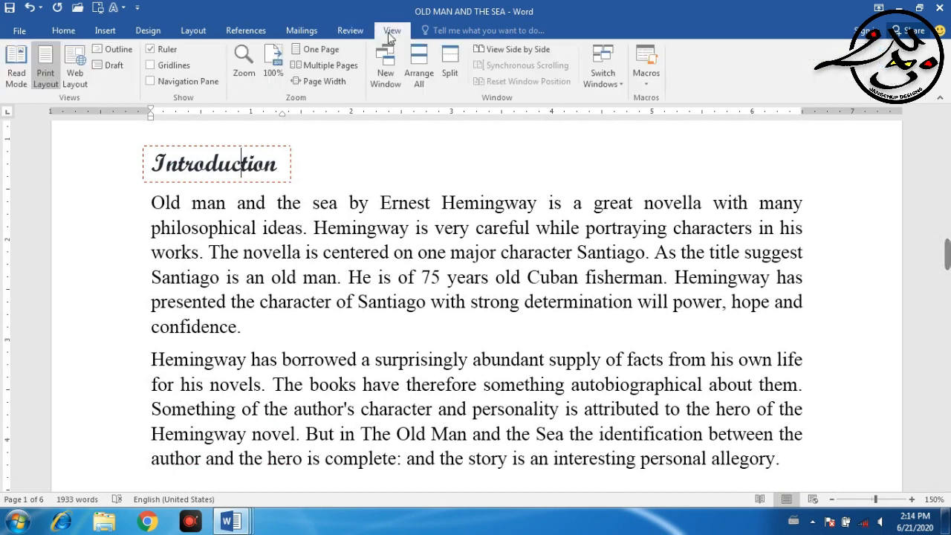
{"action": "left_click", "coordinate": [181, 83]}
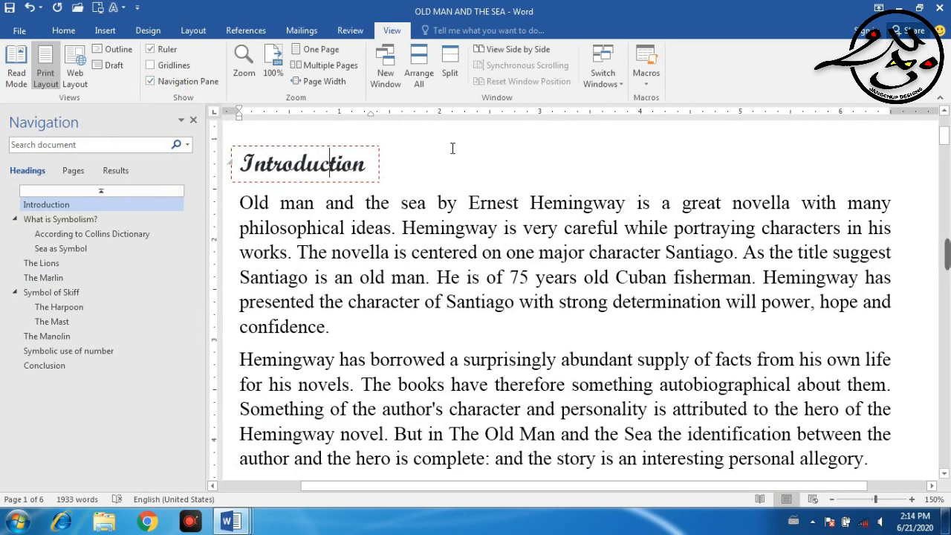
Jump through the headings from "Introduction" to "The Lions" and compare the style applied to each heading and the body text
{"action": "left_click", "coordinate": [53, 32]}
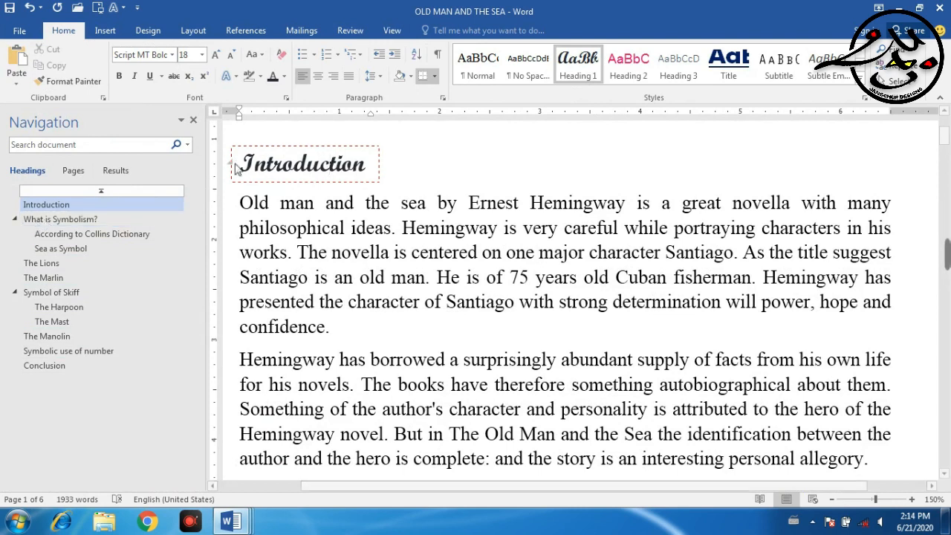
{"action": "left_click", "coordinate": [62, 206]}
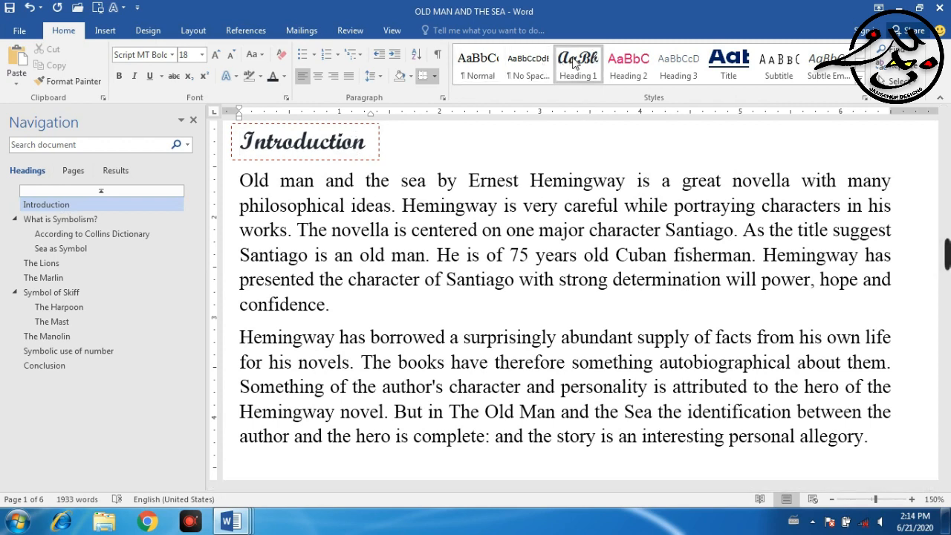
{"action": "left_click", "coordinate": [343, 205]}
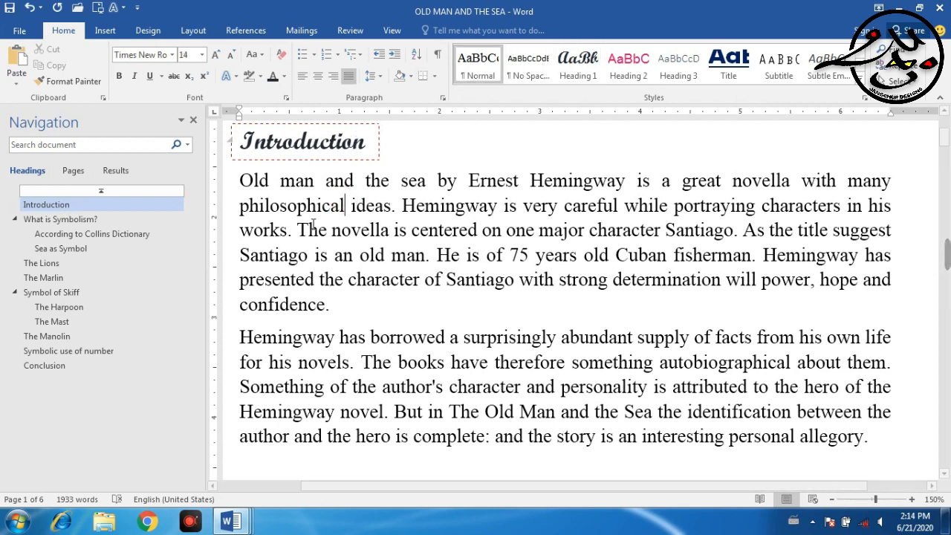
{"action": "left_click", "coordinate": [77, 220]}
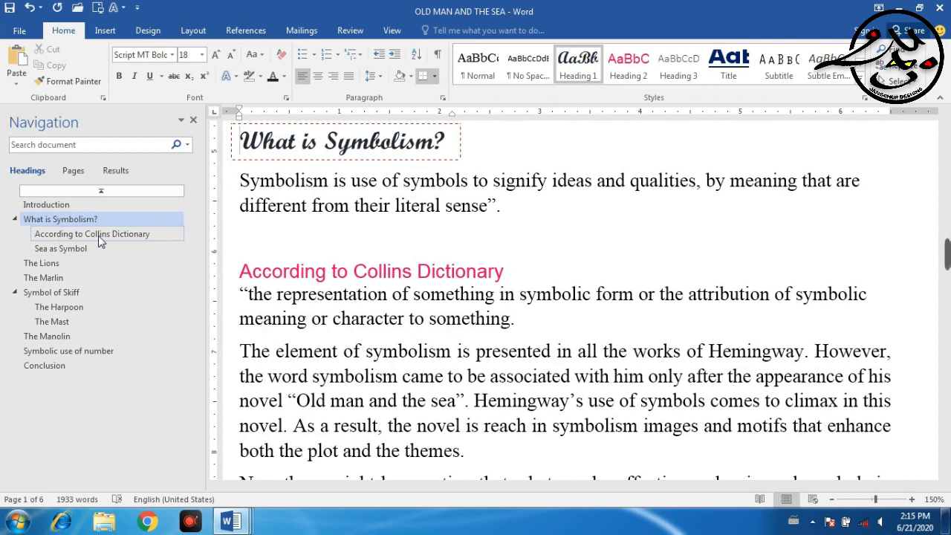
{"action": "left_click", "coordinate": [136, 235]}
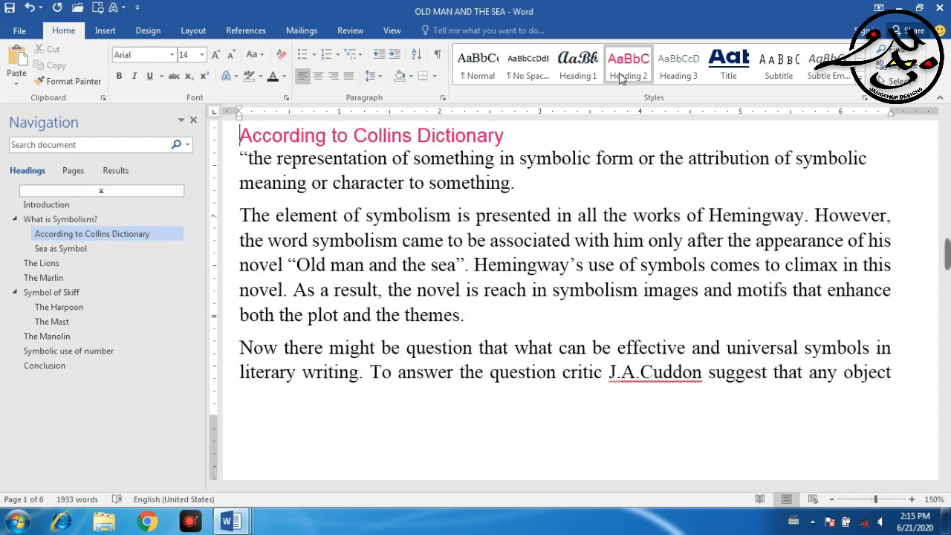
{"action": "left_click", "coordinate": [68, 248]}
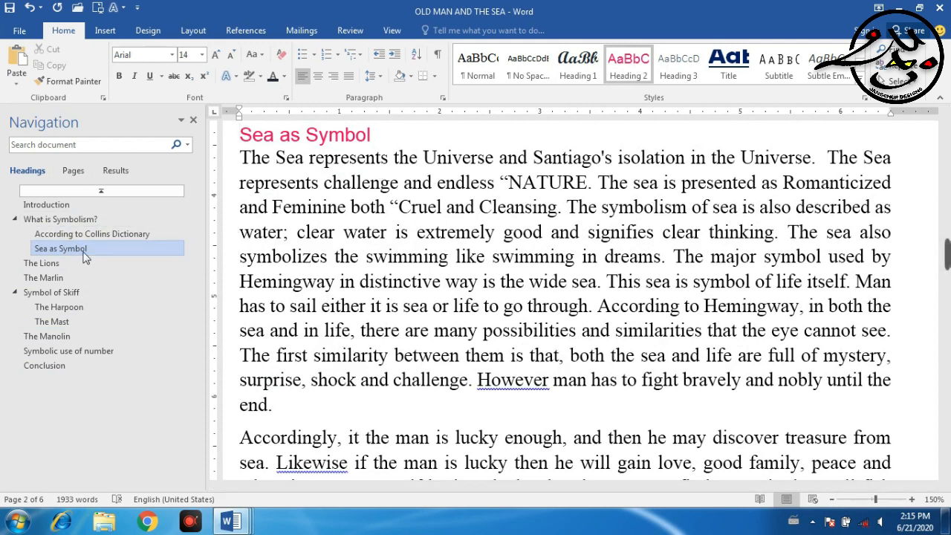
{"action": "left_click", "coordinate": [43, 264]}
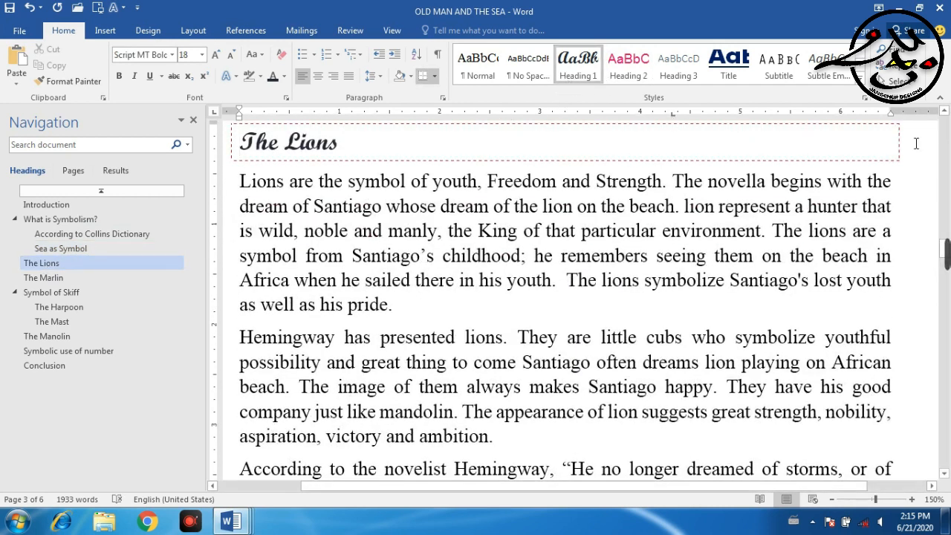
Try widening the text area around "The Lions" by moving the right page margin out to about 6.6 inches
{"action": "left_click", "coordinate": [340, 142]}
{"action": "mouse_move", "coordinate": [889, 111]}
{"action": "left_mouse_down"}
{"action": "mouse_move", "coordinate": [502, 134]}
{"action": "mouse_move", "coordinate": [706, 126]}
{"action": "mouse_move", "coordinate": [893, 102]}
{"action": "left_mouse_up"}
{"action": "scroll", "coordinate": [628, 223], "scroll_direction": "down", "scroll_amount": 2}
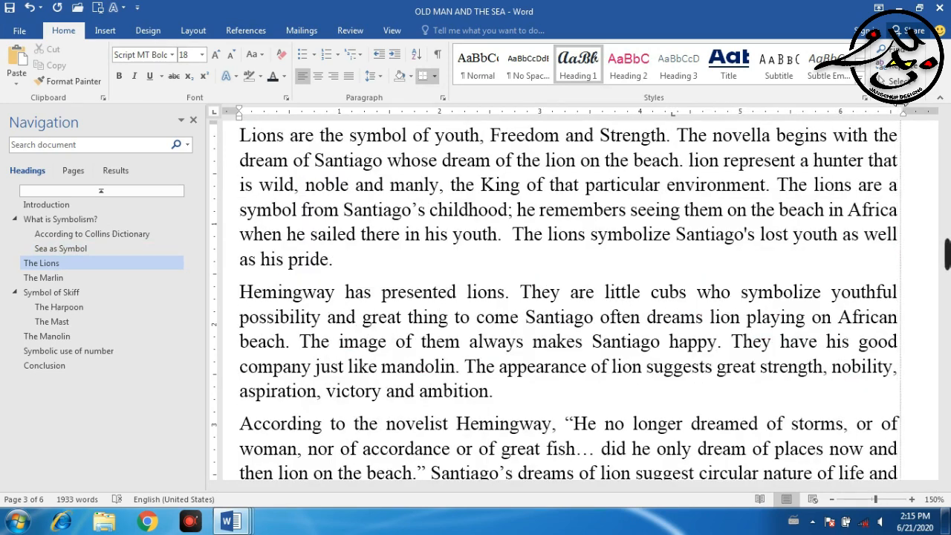
{"action": "scroll", "coordinate": [628, 222], "scroll_direction": "up", "scroll_amount": 3}
Set the right page margin to about 6.5 inches and pull the right indent of "The Lions" heading in to about 1.1 inches
{"action": "scroll", "coordinate": [628, 223], "scroll_direction": "down", "scroll_amount": 10, "text": "ctrl"}
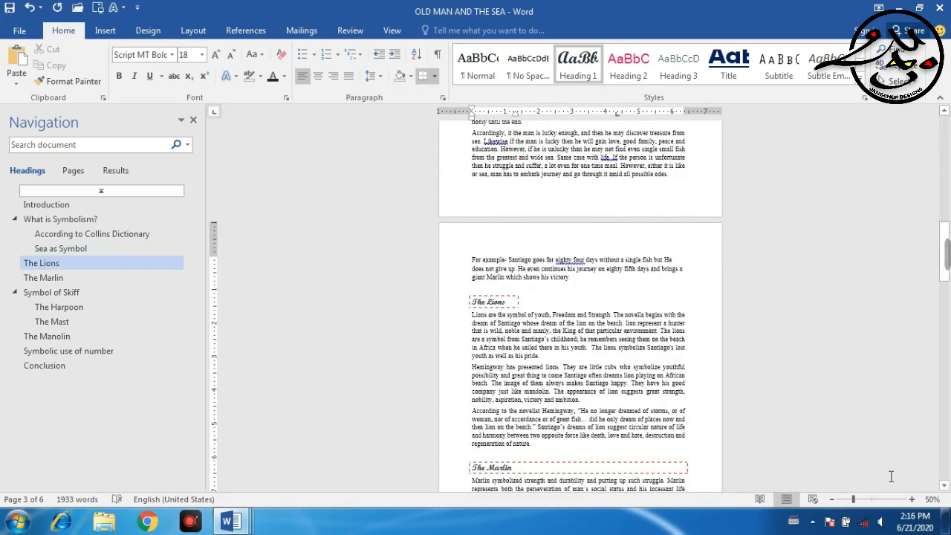
{"action": "left_click", "coordinate": [911, 499]}
{"action": "left_click", "coordinate": [911, 500]}
{"action": "left_click", "coordinate": [911, 499]}
{"action": "left_click", "coordinate": [912, 499]}
{"action": "left_click", "coordinate": [911, 499]}
{"action": "left_click", "coordinate": [911, 499]}
{"action": "left_click", "coordinate": [912, 499]}
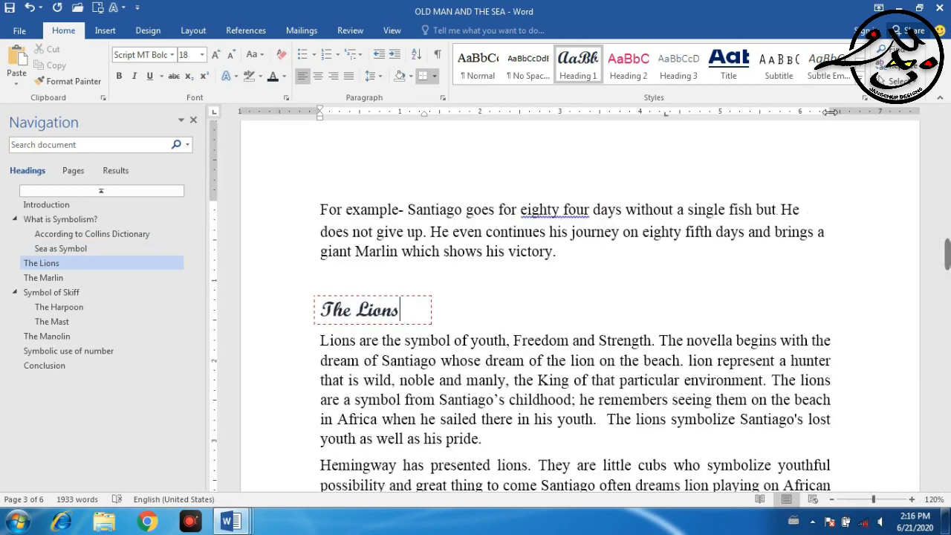
{"action": "mouse_move", "coordinate": [831, 111]}
{"action": "left_mouse_down"}
{"action": "mouse_move", "coordinate": [591, 130]}
{"action": "mouse_move", "coordinate": [877, 110]}
{"action": "mouse_move", "coordinate": [837, 109]}
{"action": "left_mouse_up"}
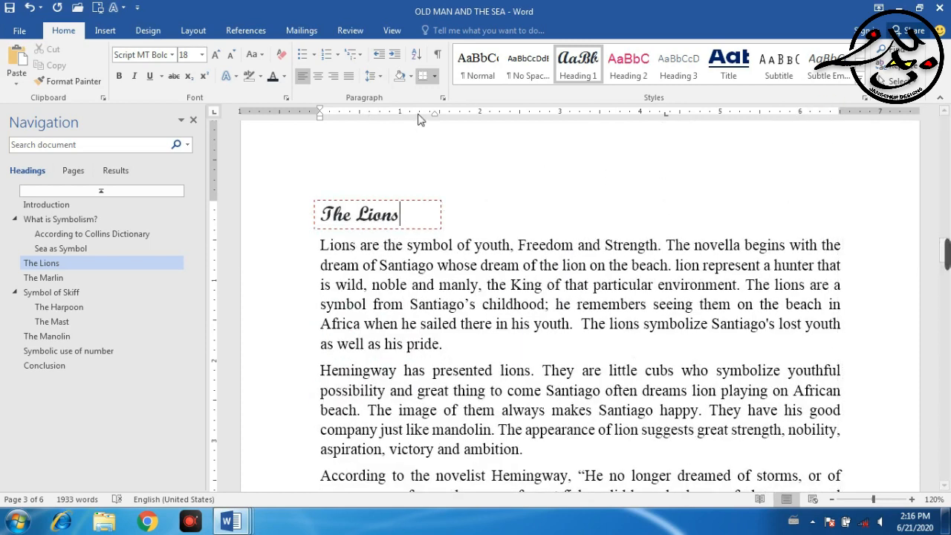
{"action": "mouse_move", "coordinate": [436, 115]}
{"action": "left_mouse_down"}
{"action": "mouse_move", "coordinate": [426, 113]}
{"action": "mouse_move", "coordinate": [850, 131]}
{"action": "mouse_move", "coordinate": [406, 161]}
{"action": "left_mouse_up"}
Jump to the "Symbol of Skiff" and "The Mast" headings, then return to "Introduction"
{"action": "scroll", "coordinate": [544, 334], "scroll_direction": "down", "scroll_amount": 3}
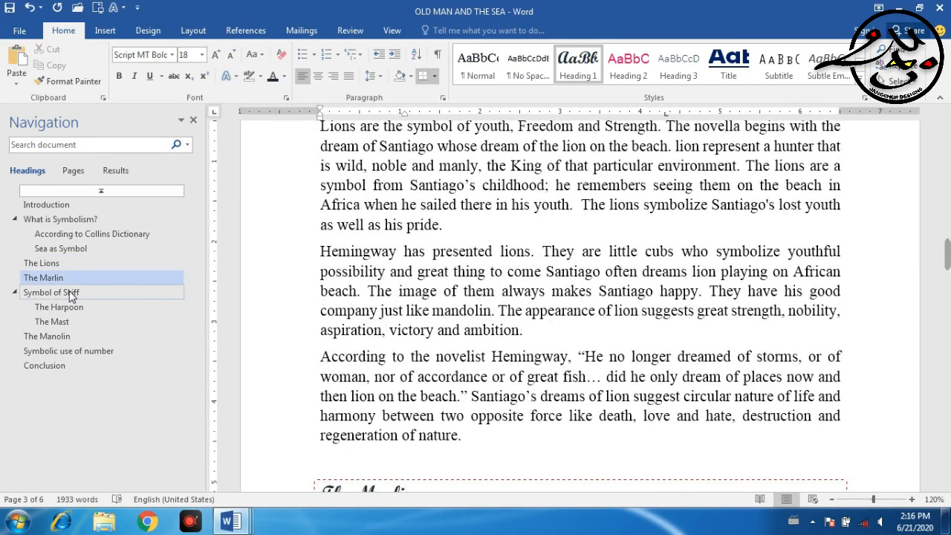
{"action": "left_click", "coordinate": [76, 294]}
{"action": "left_click", "coordinate": [64, 321]}
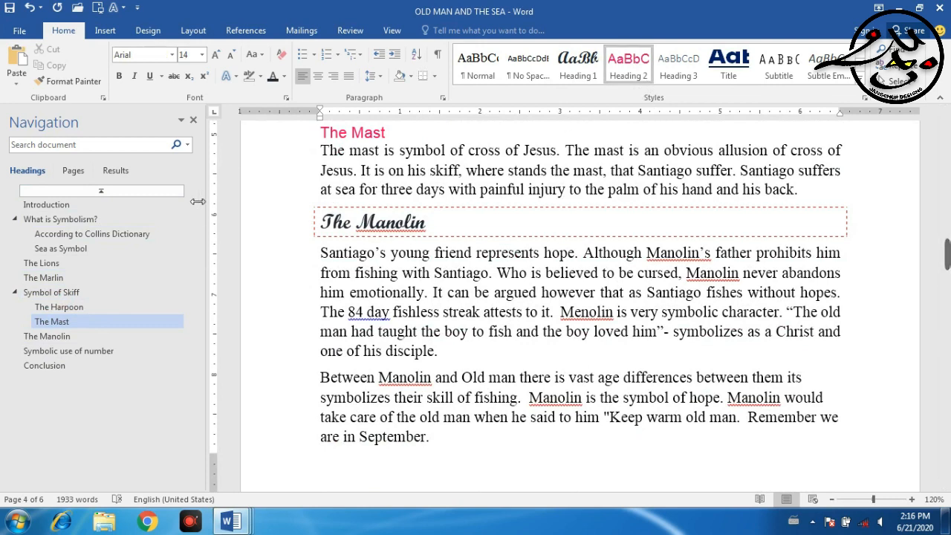
{"action": "left_click", "coordinate": [66, 203]}
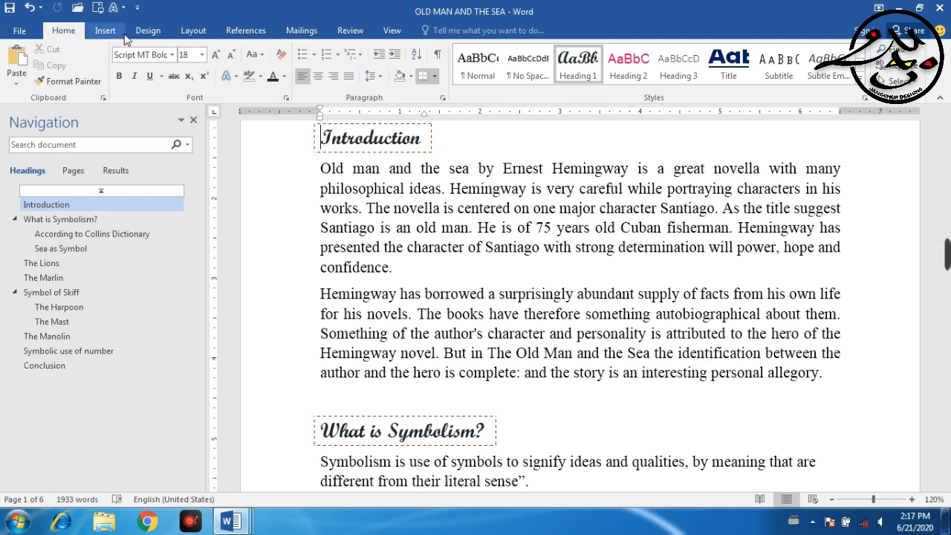
{"action": "left_click", "coordinate": [246, 30]}
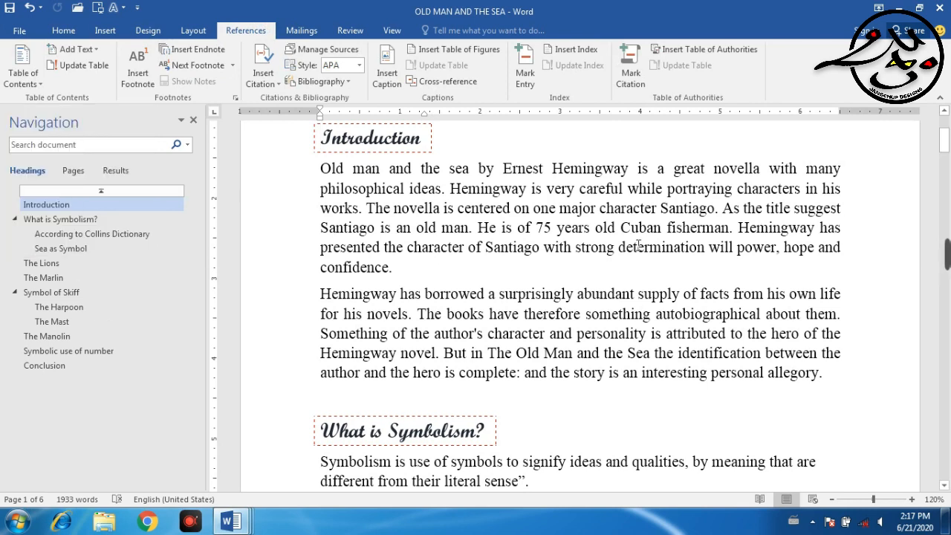
{"action": "left_click", "coordinate": [64, 31]}
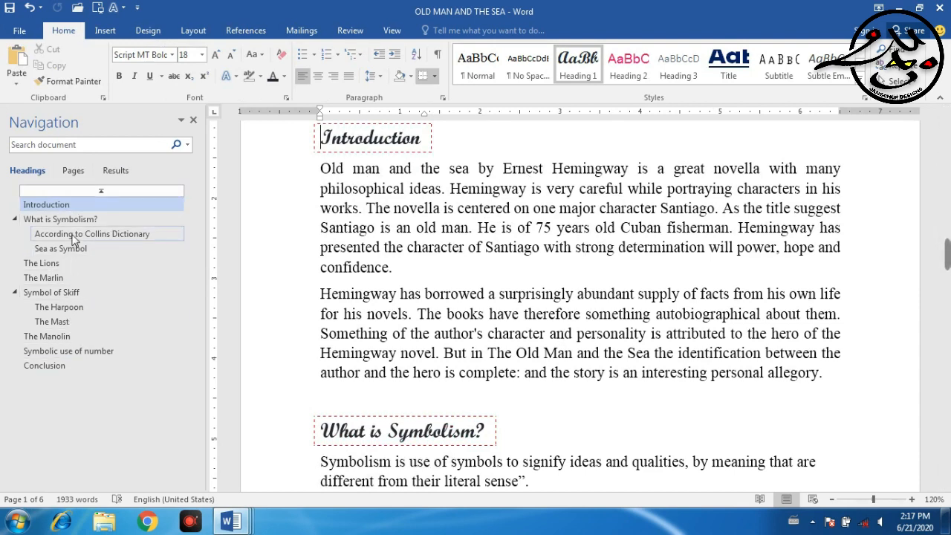
{"action": "left_click", "coordinate": [350, 32]}
{"action": "left_click", "coordinate": [300, 31]}
{"action": "left_click", "coordinate": [245, 30]}
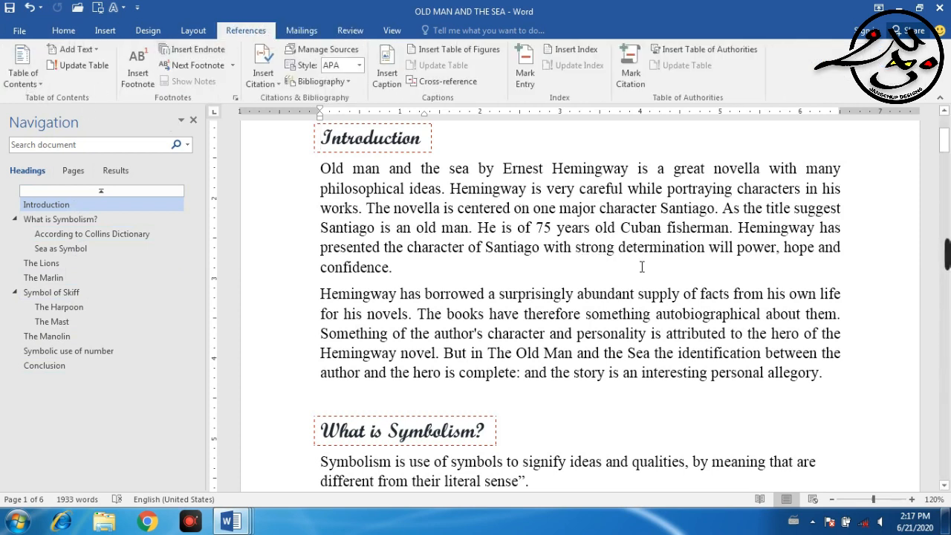
{"action": "scroll", "coordinate": [661, 235], "scroll_direction": "up", "scroll_amount": 2}
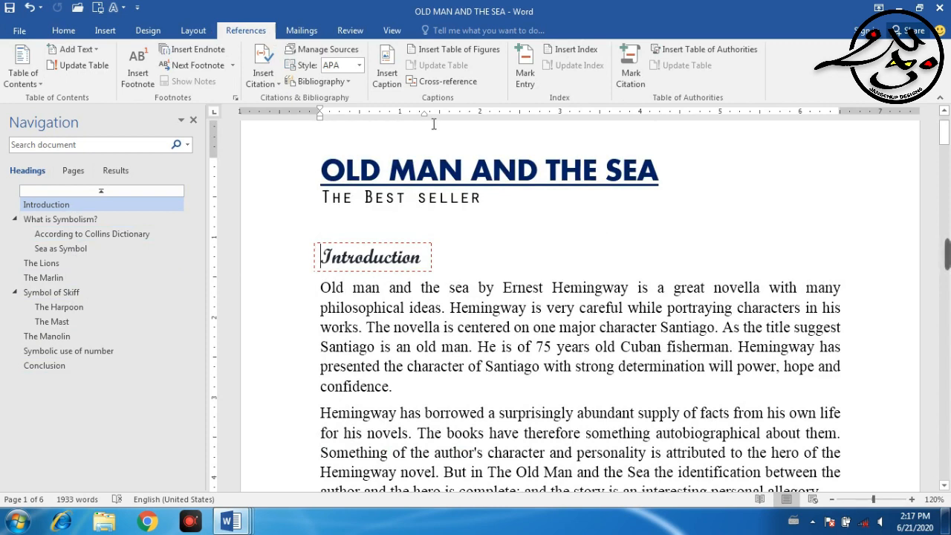
{"action": "left_click", "coordinate": [63, 29]}
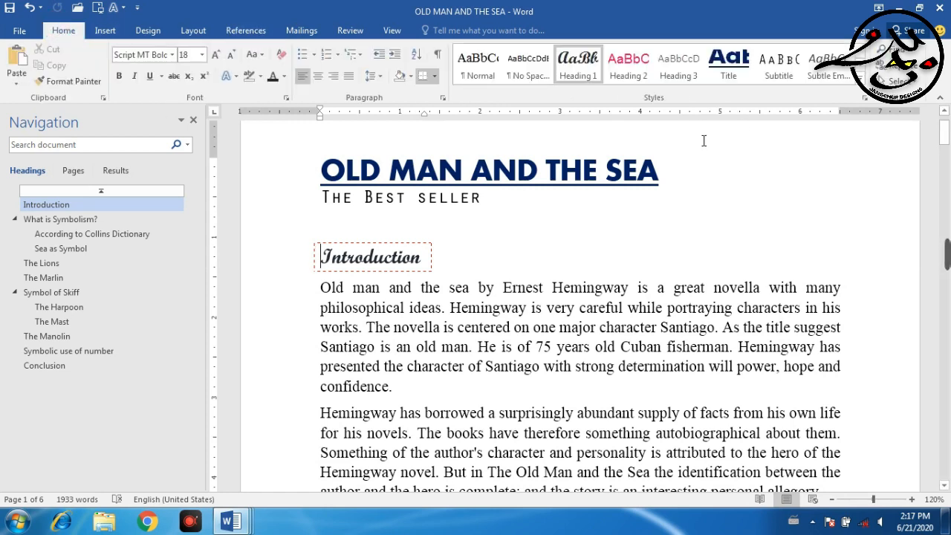